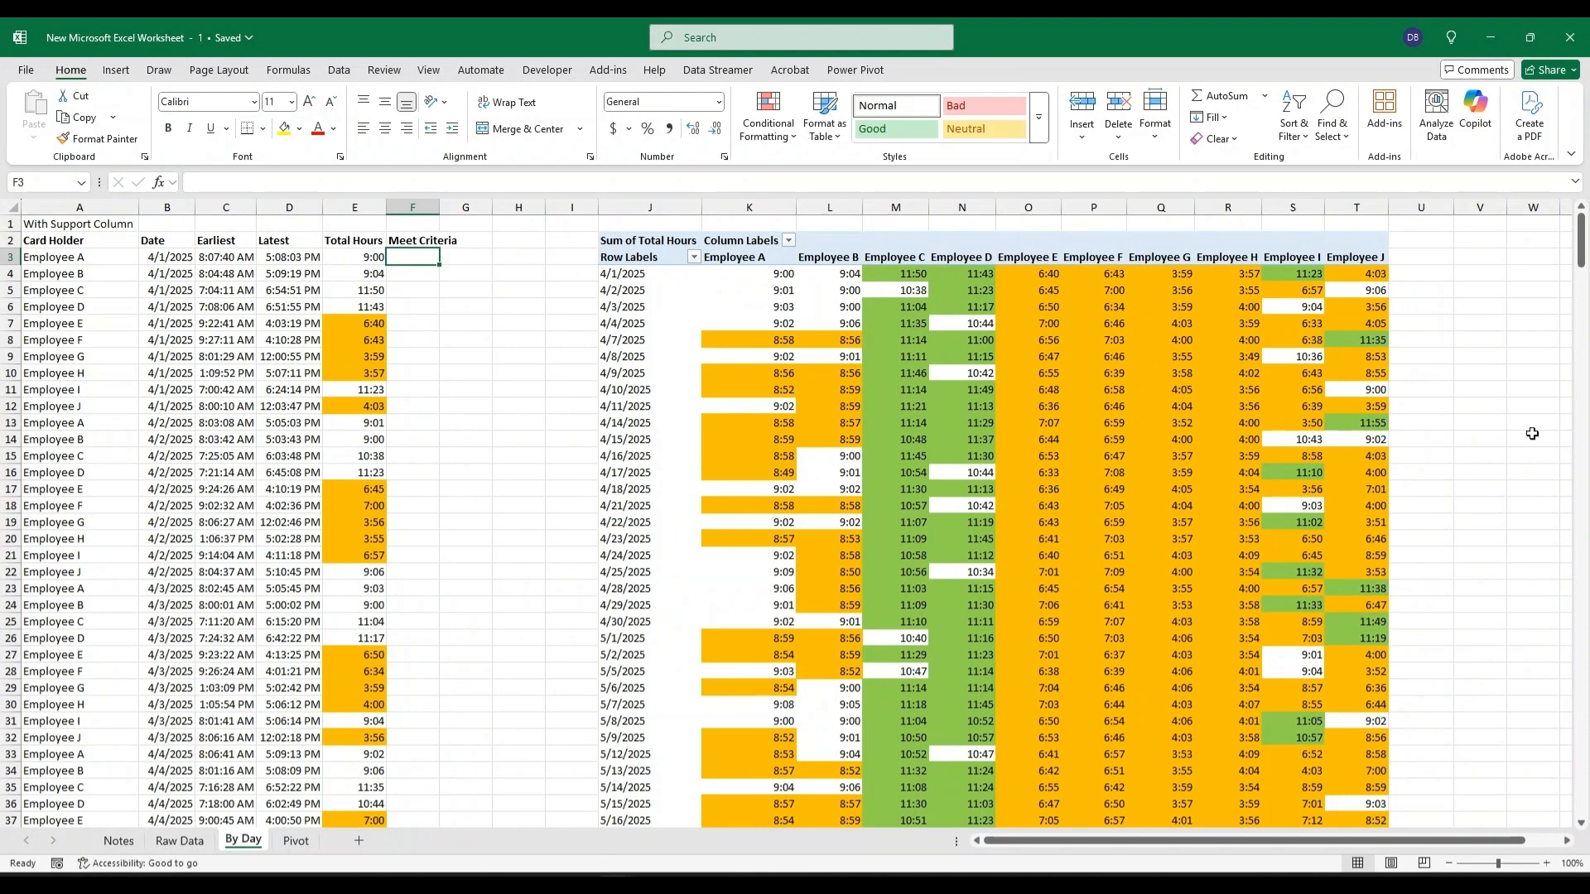
Widen column F and start an IF(AND(...)) formula in F3 testing that MOD(C3,1) is less than TIME(13,0,0).
click(412, 258)
drag(435, 208, 456, 208)
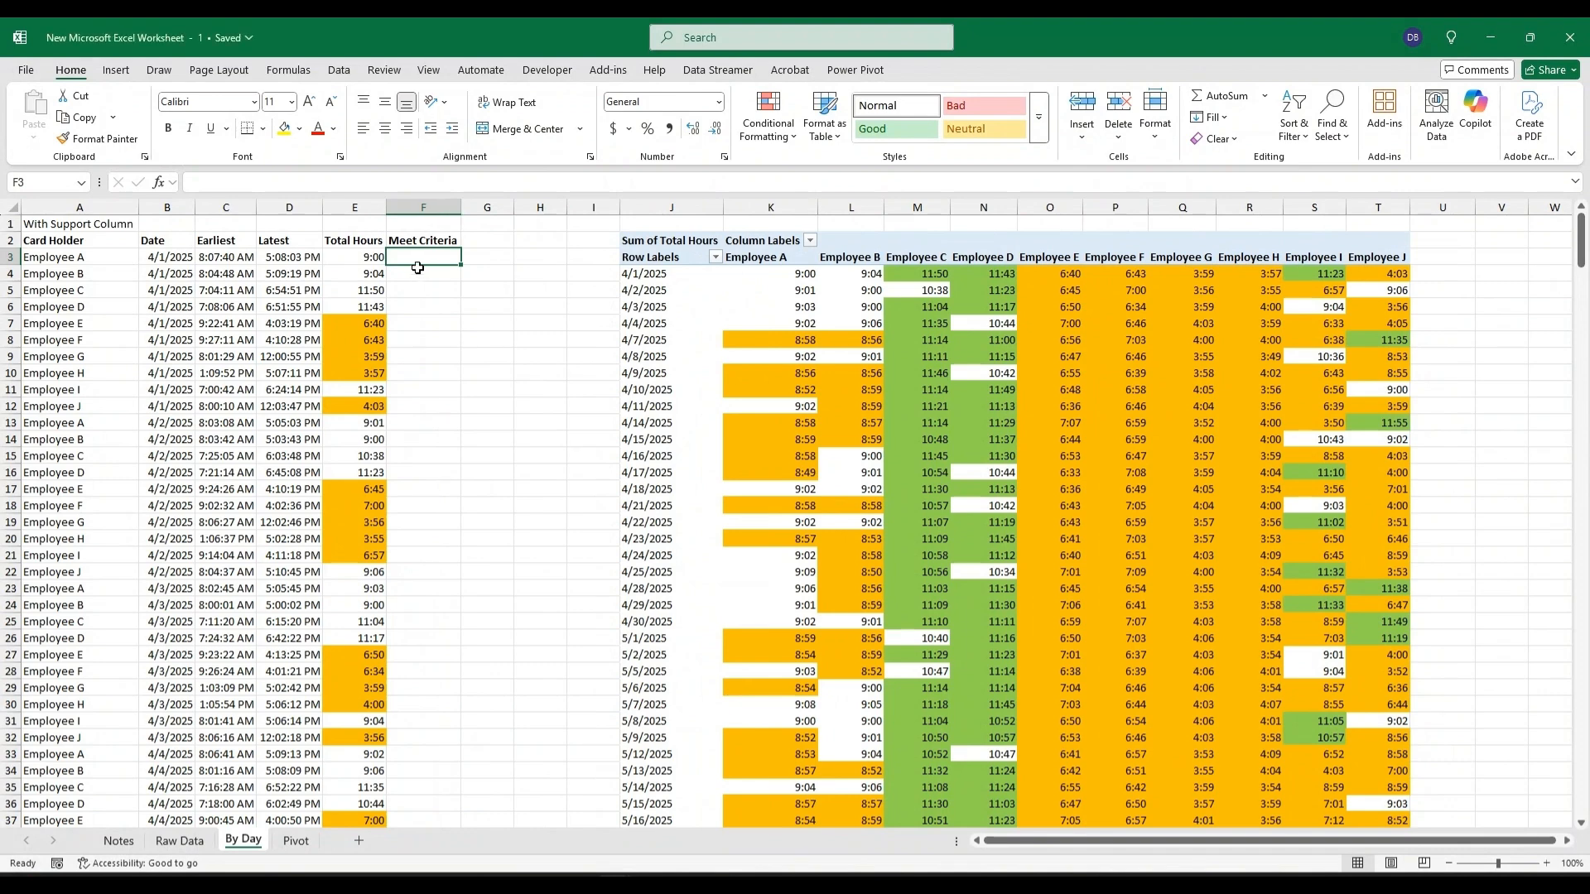
text(=if)
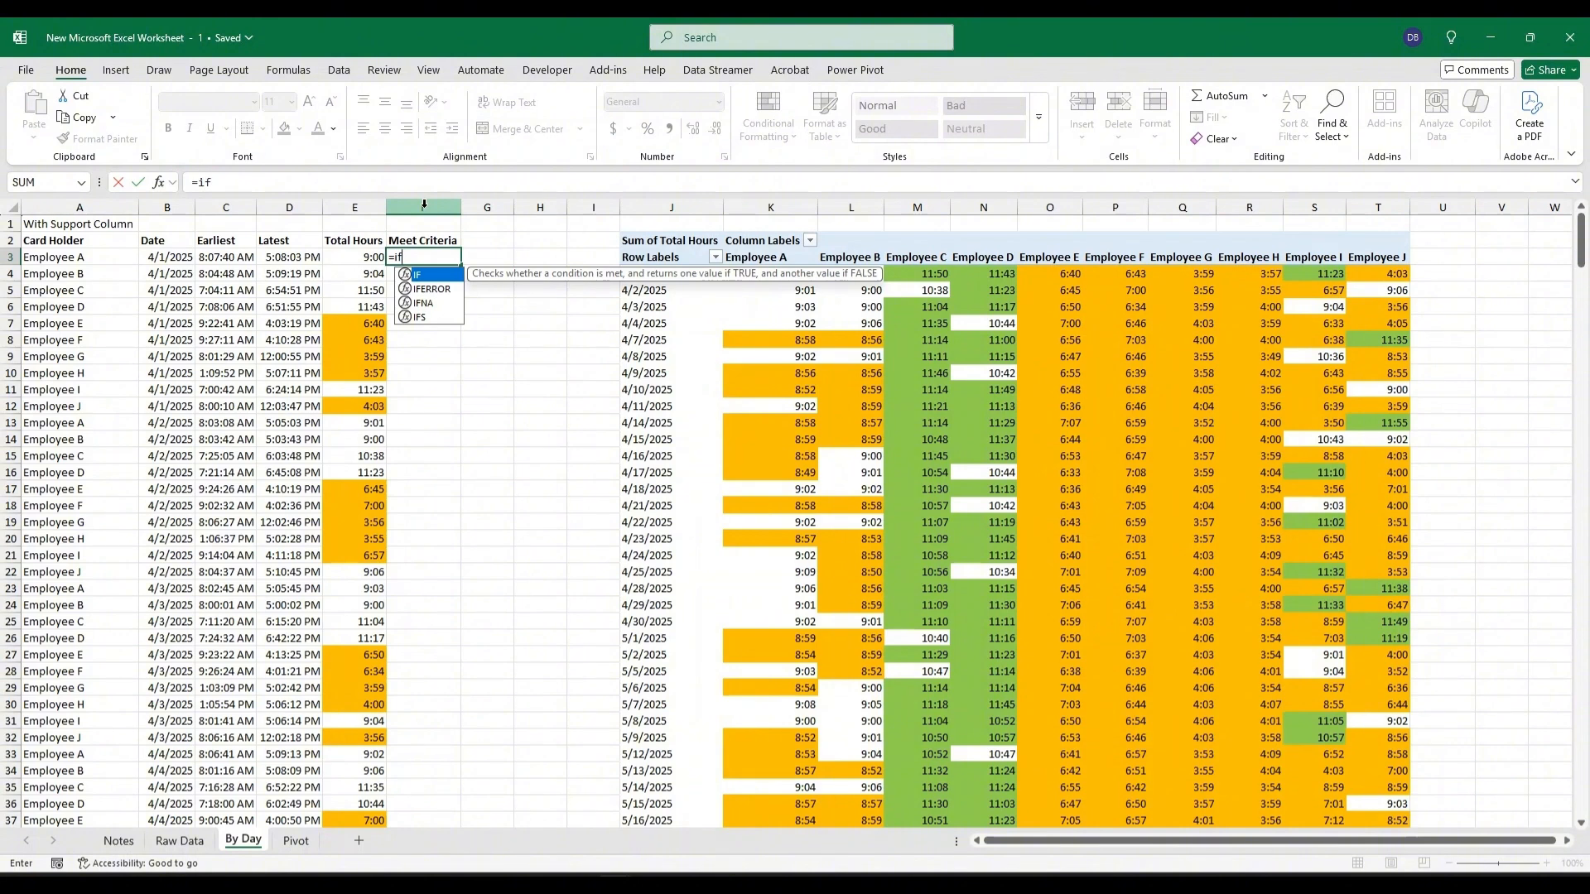
text((and(mod()
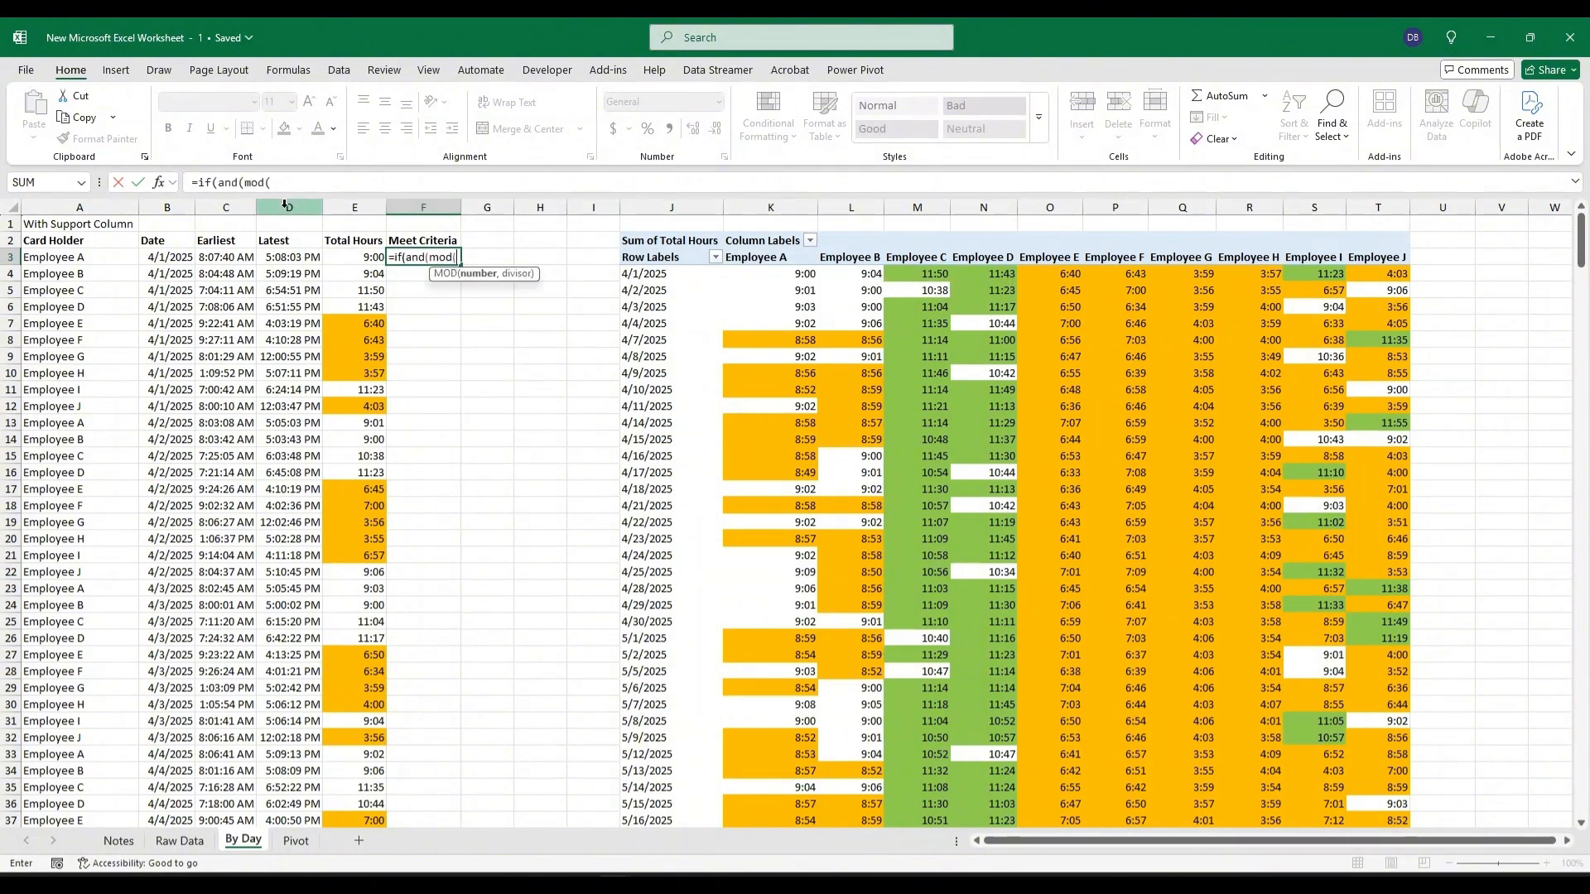
click(238, 257)
text(k)
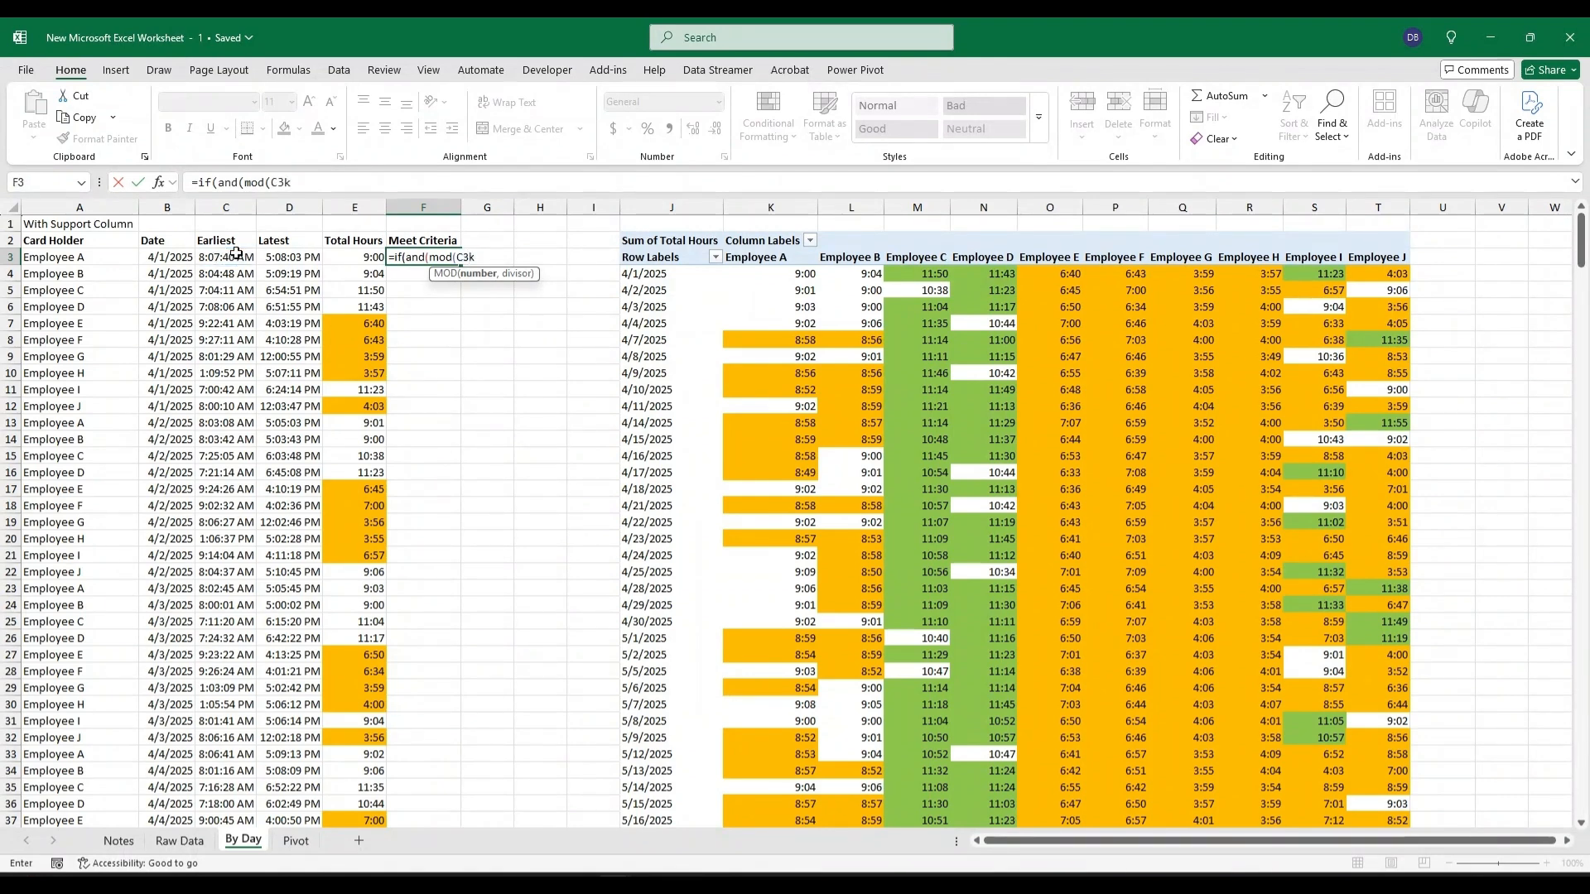
key(BackSpace)
text(,)
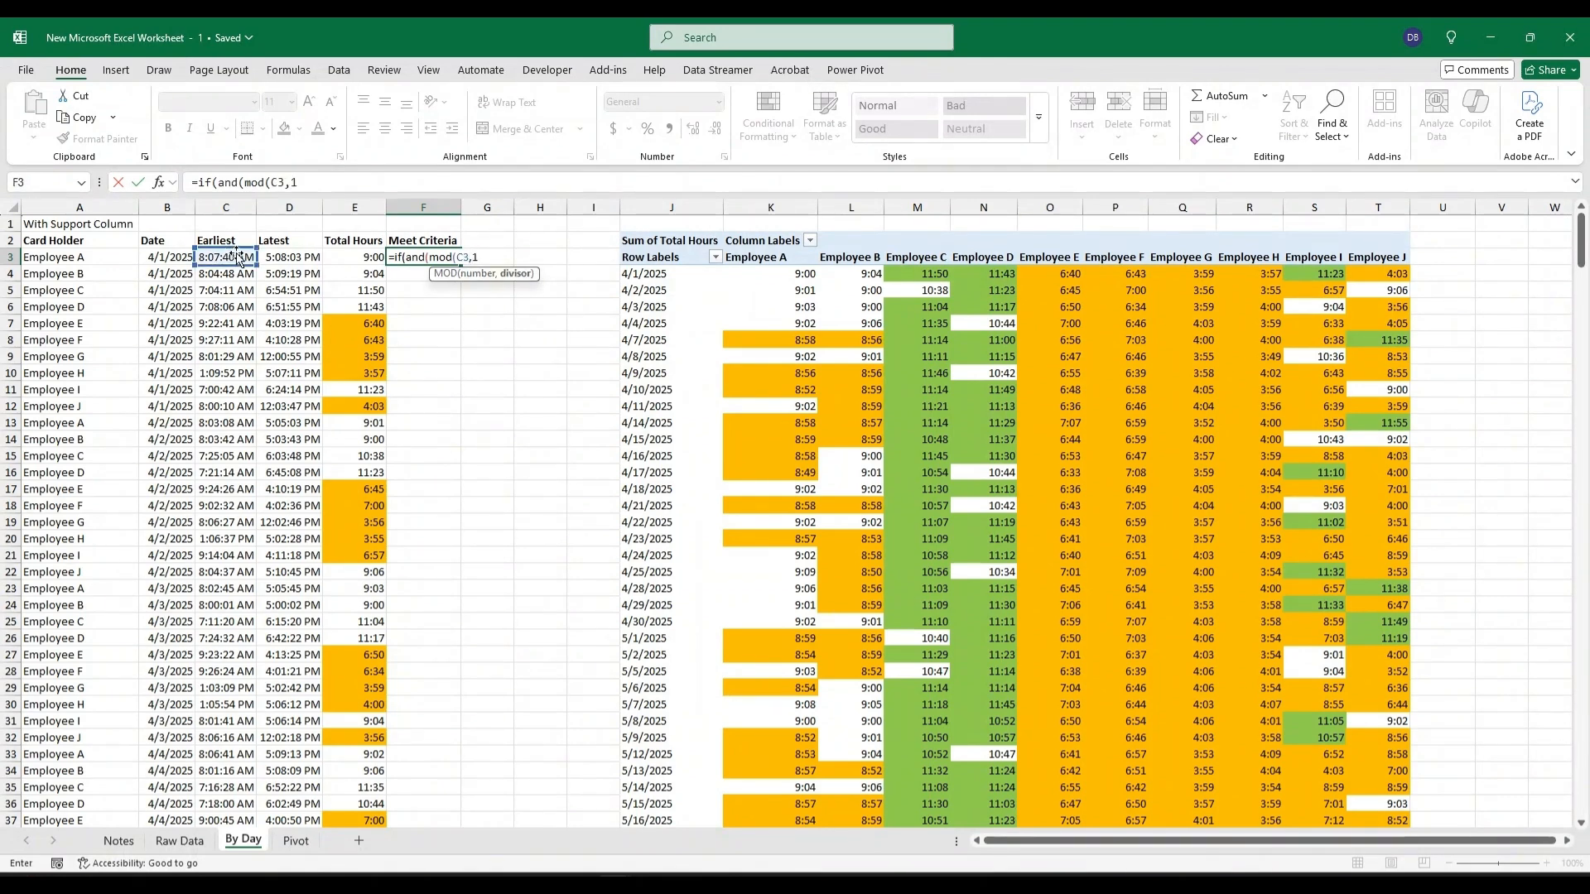
text(1)<)
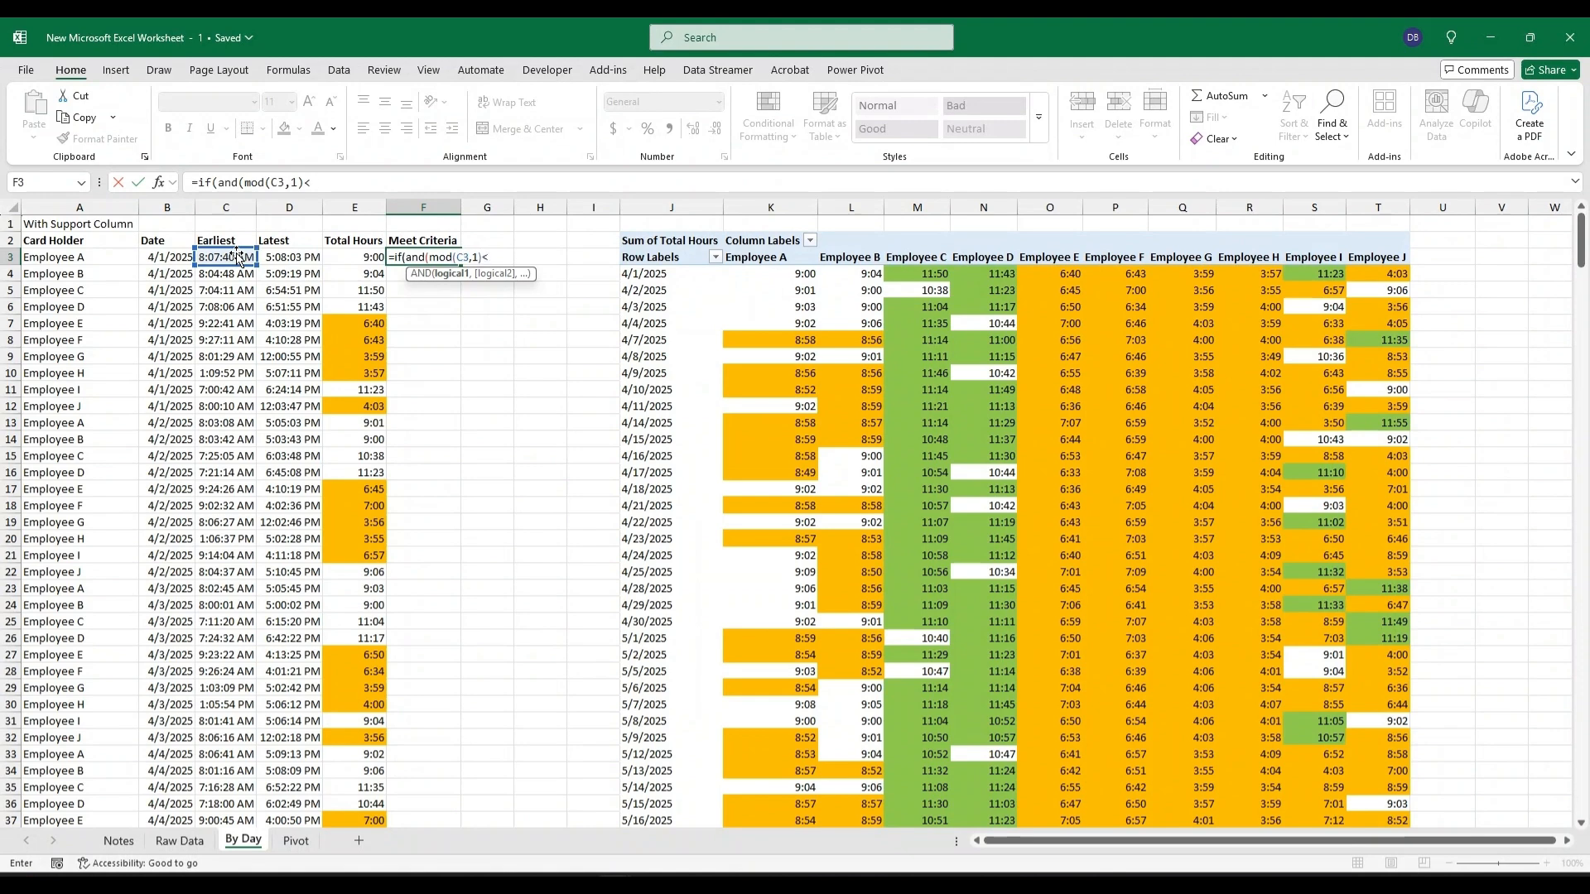
text(time(13)
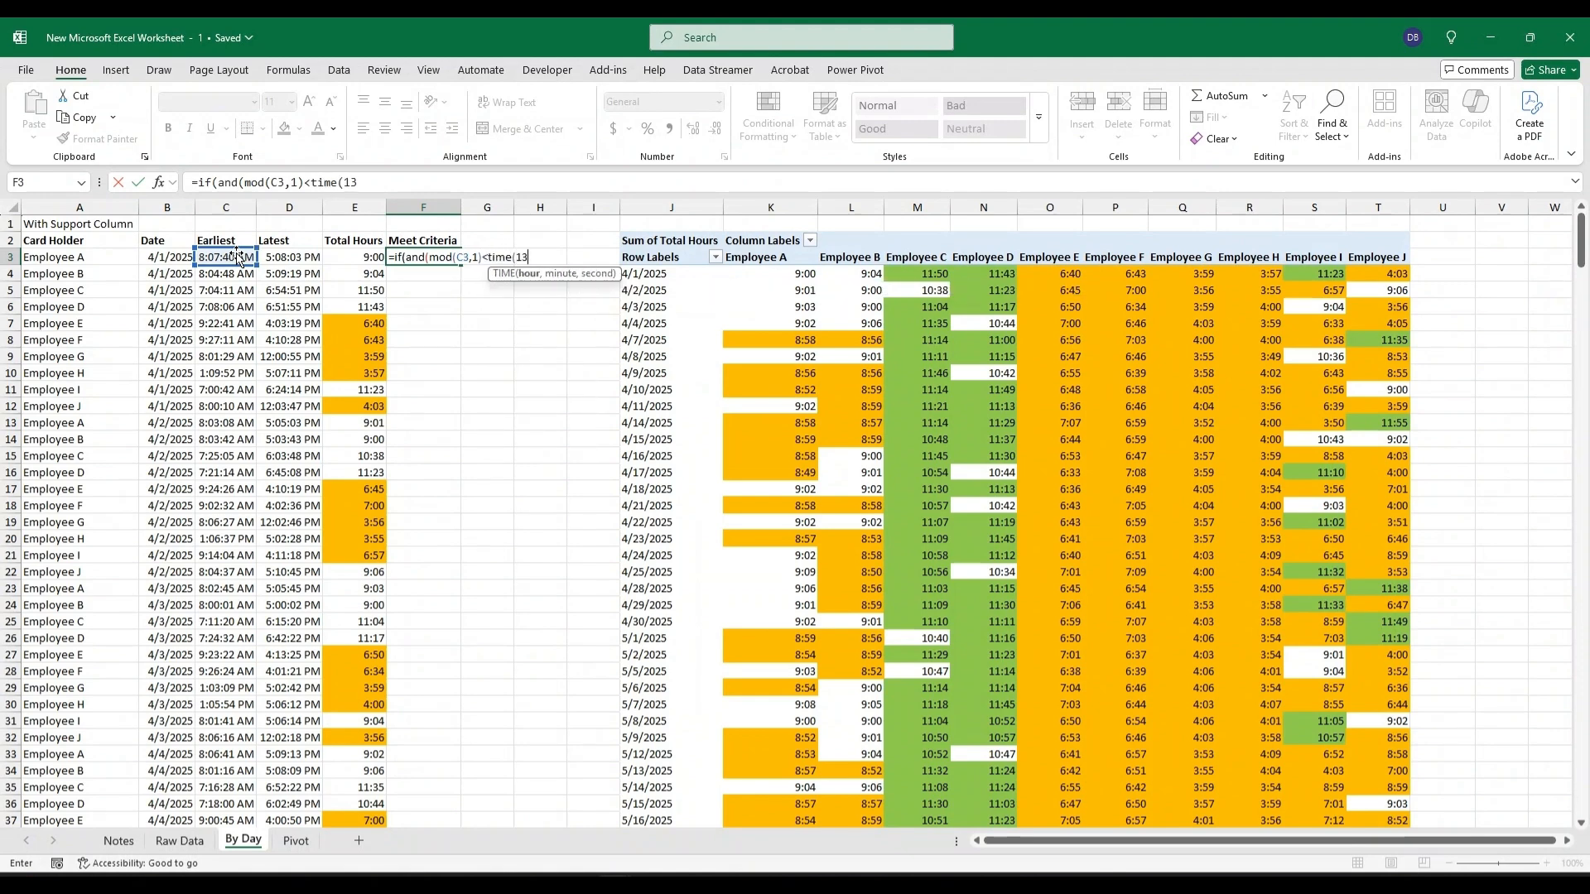
text(,0,0))
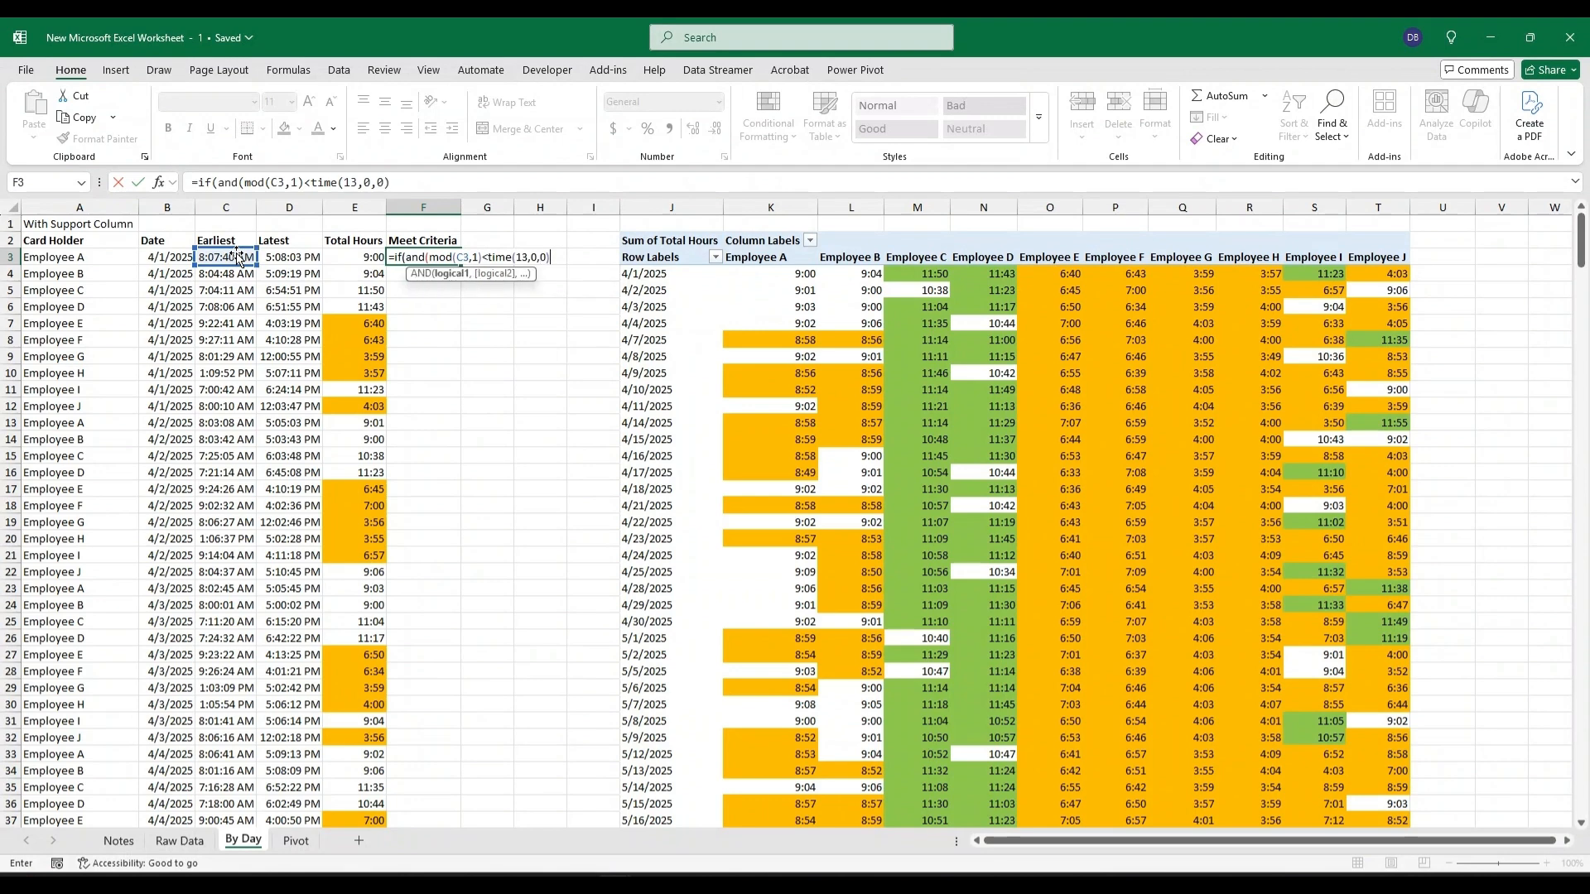
text(,)
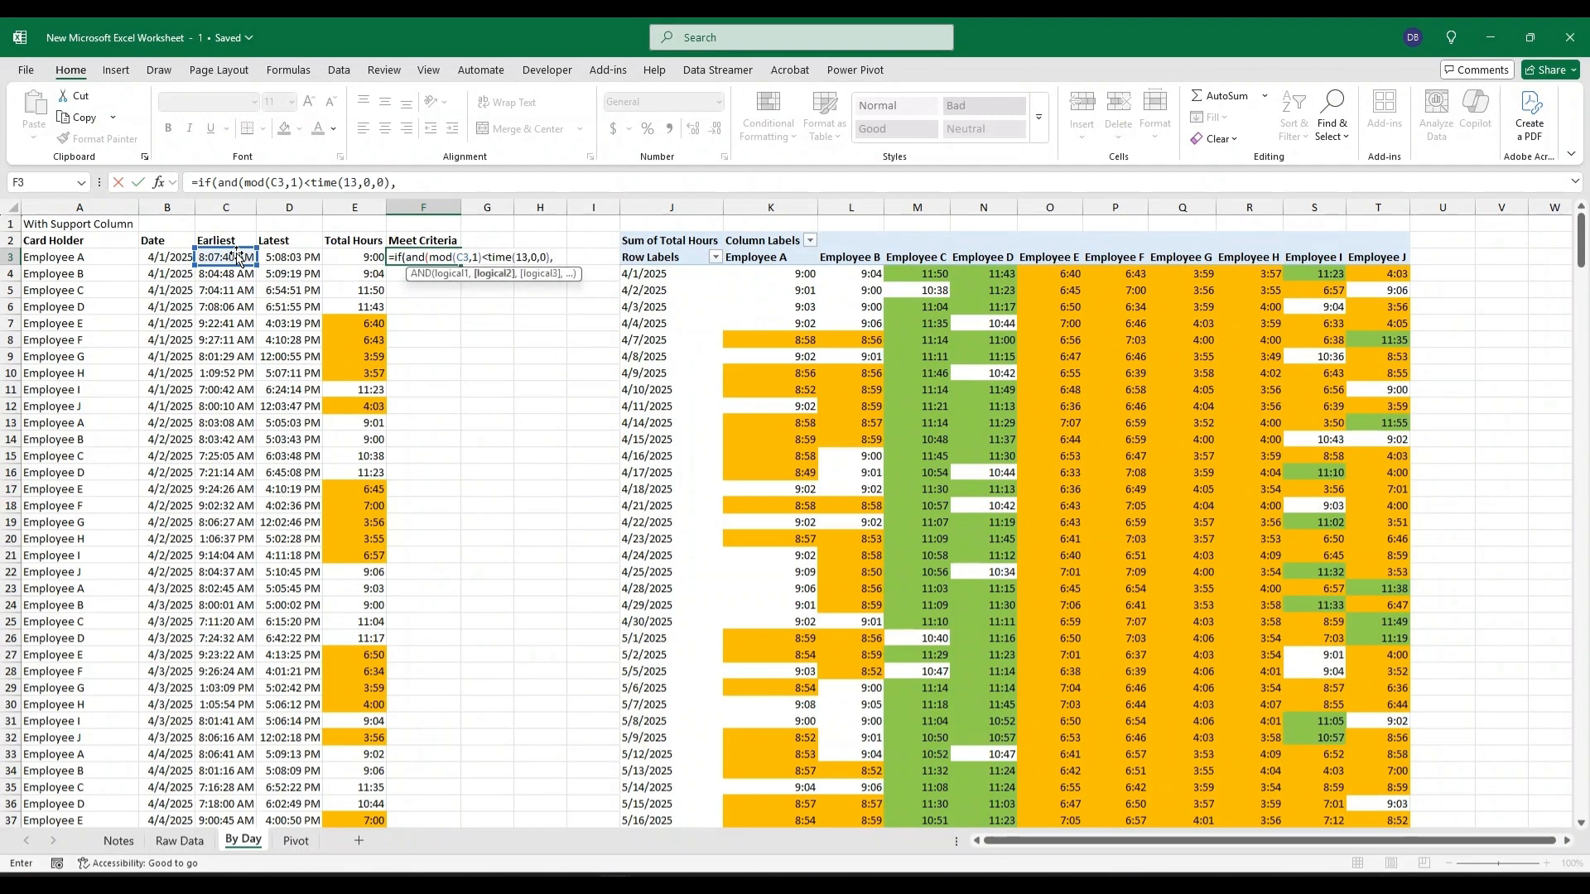
text(mod()
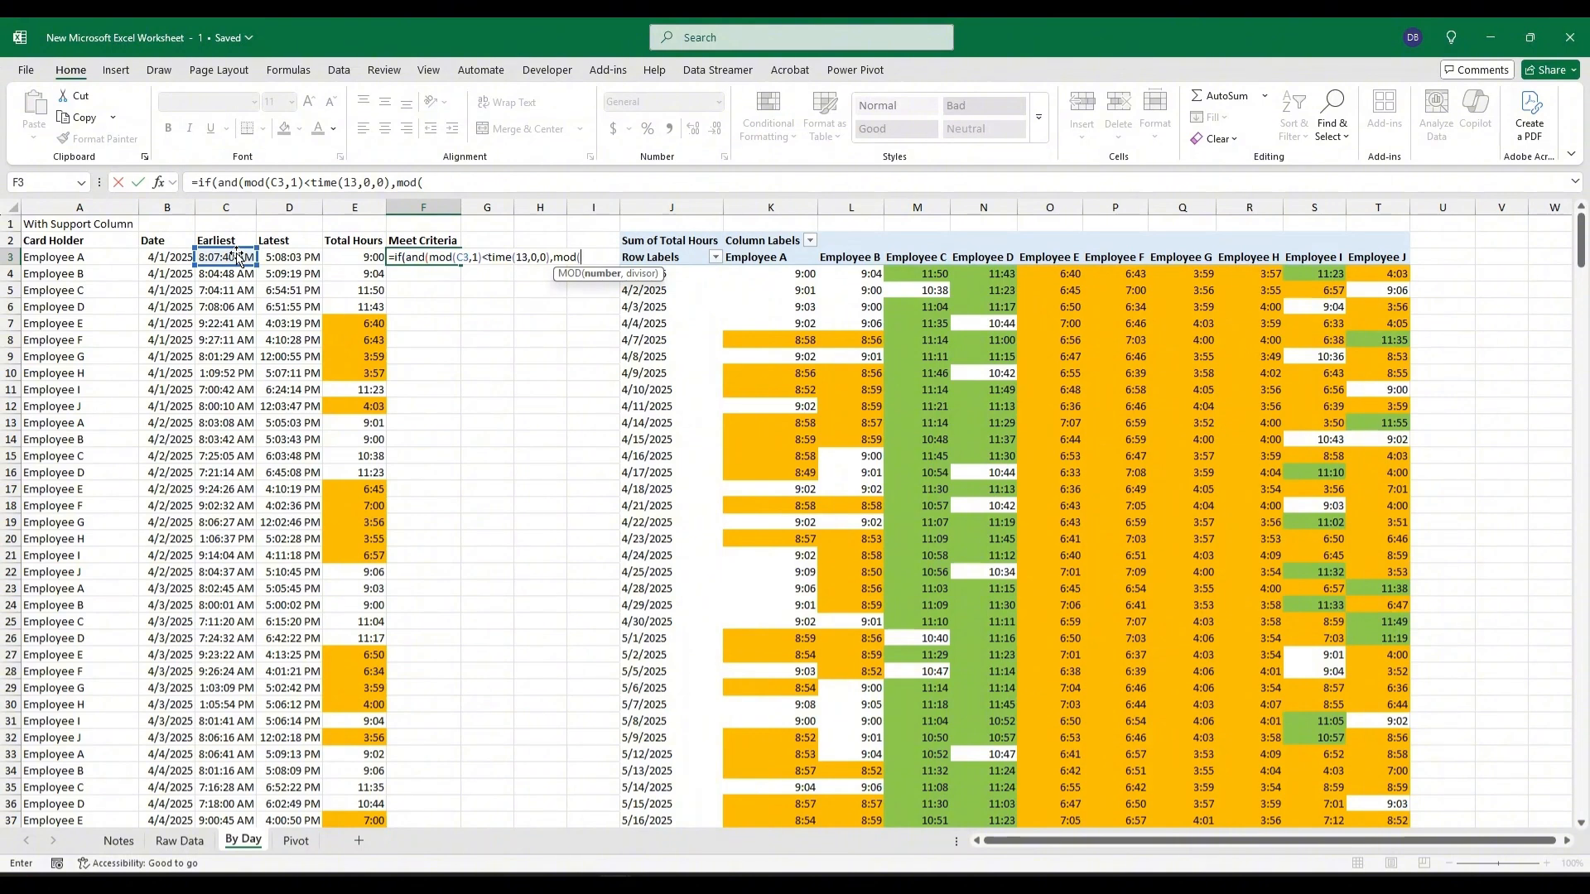
Add the condition MOD(D3,1)>TIME(12,0,0), return 1 if both hold and 0 otherwise, and enter the formula.
click(274, 257)
text(,)
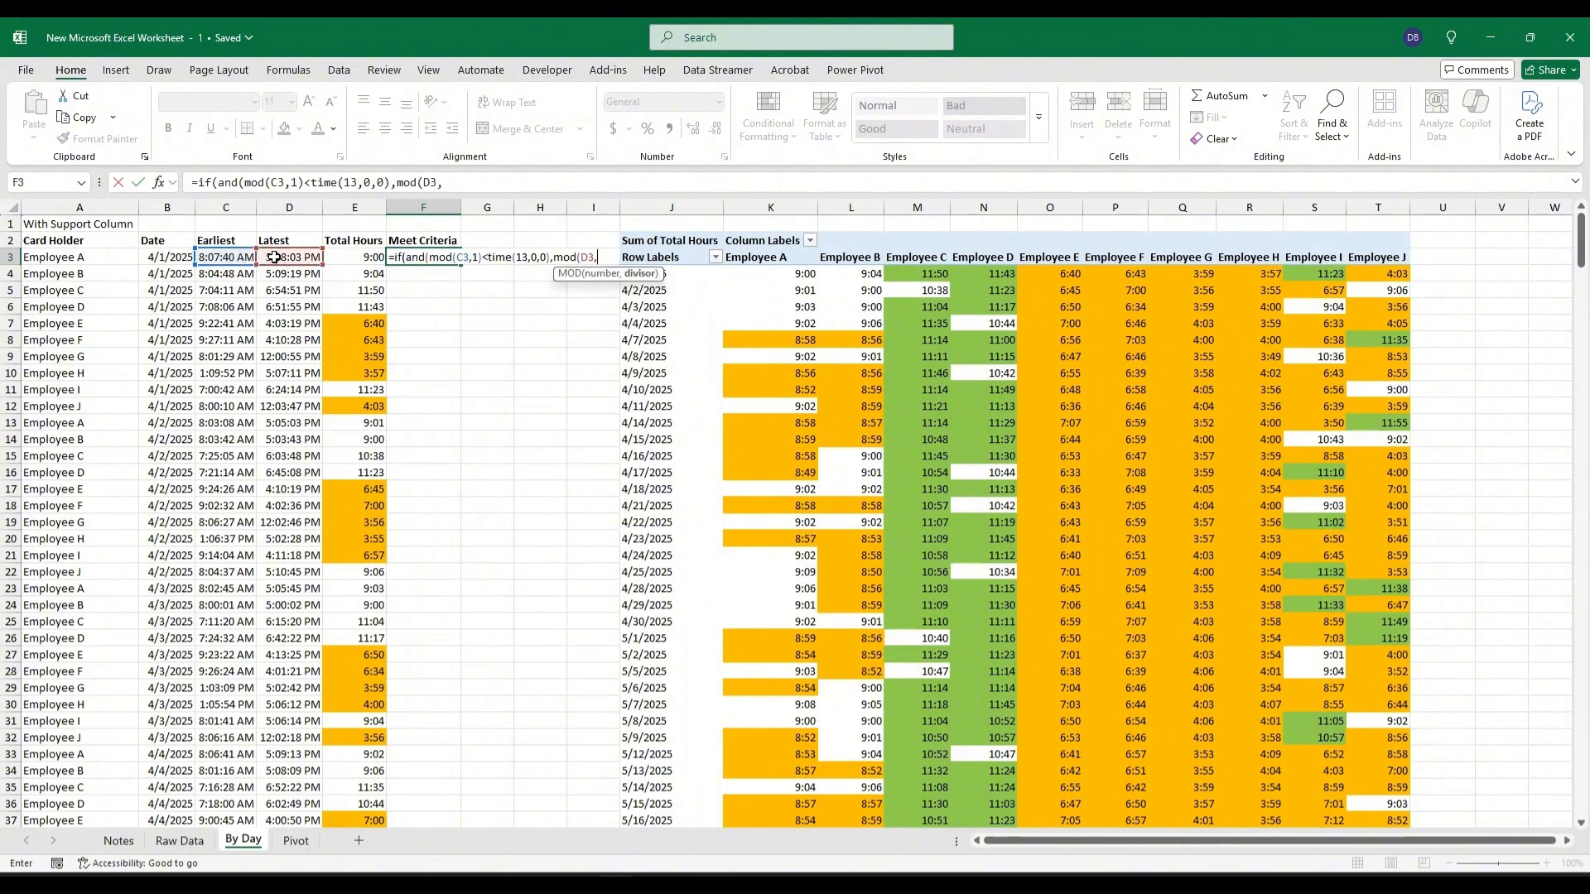
text(1))
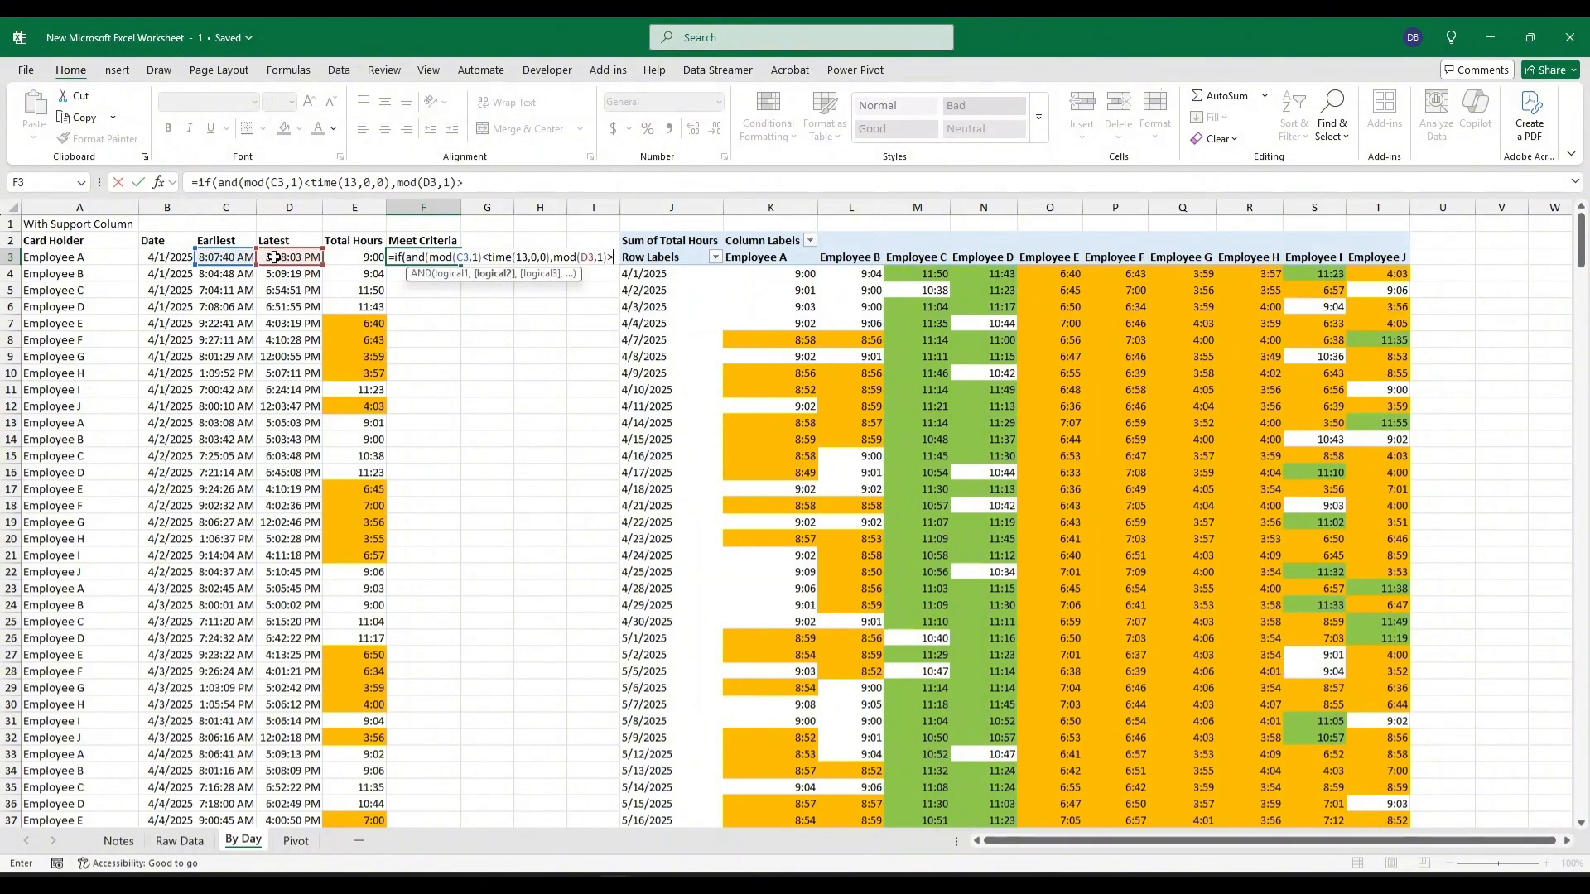
text(>time(1)
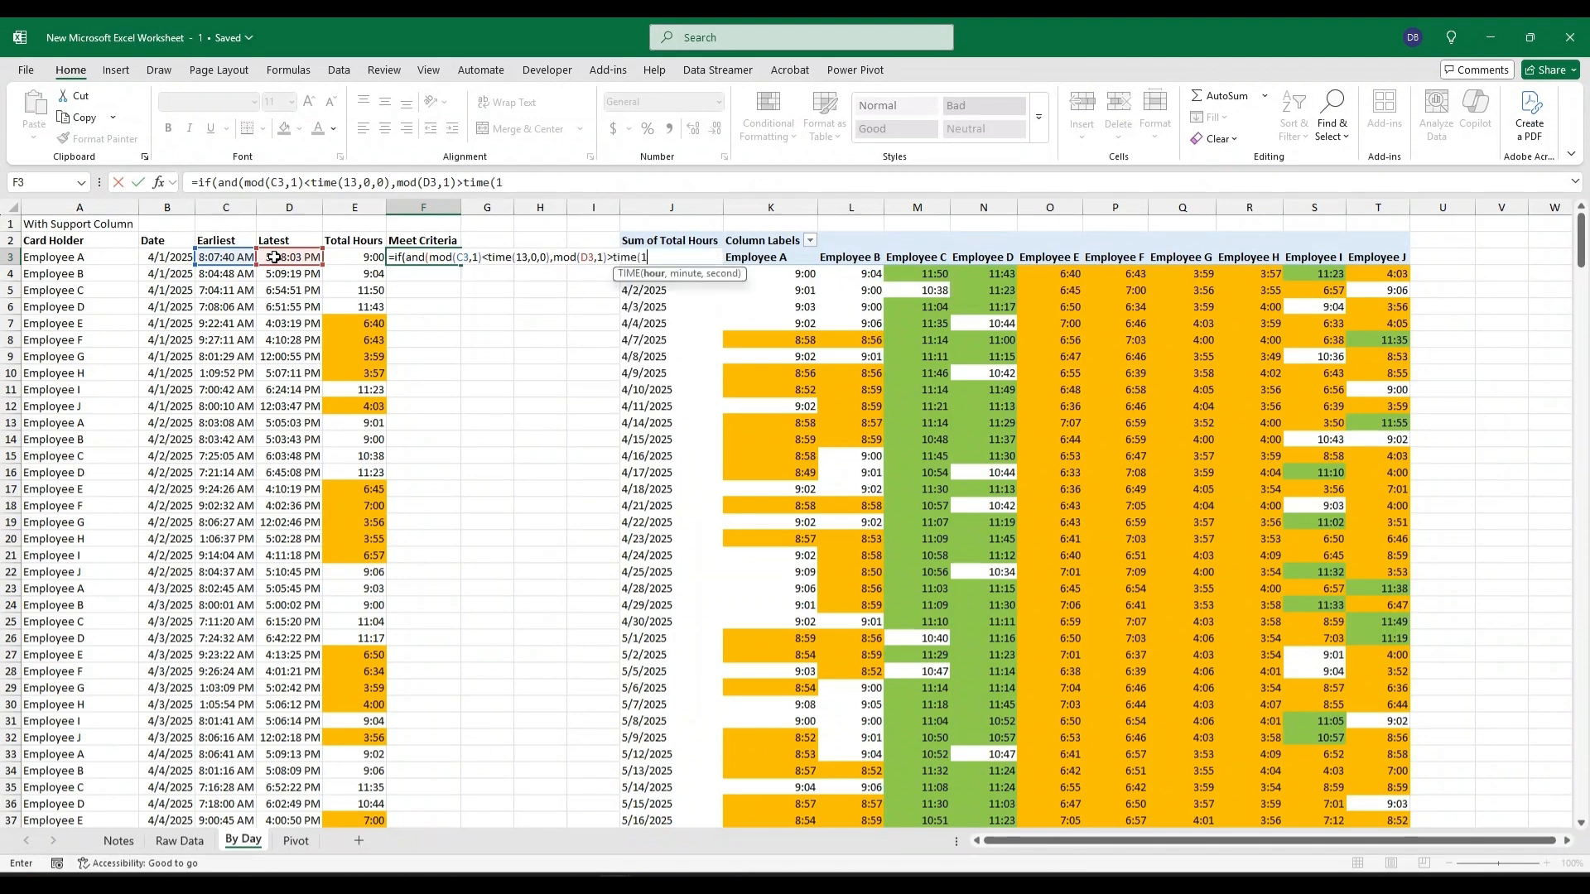
text(12,0,0))
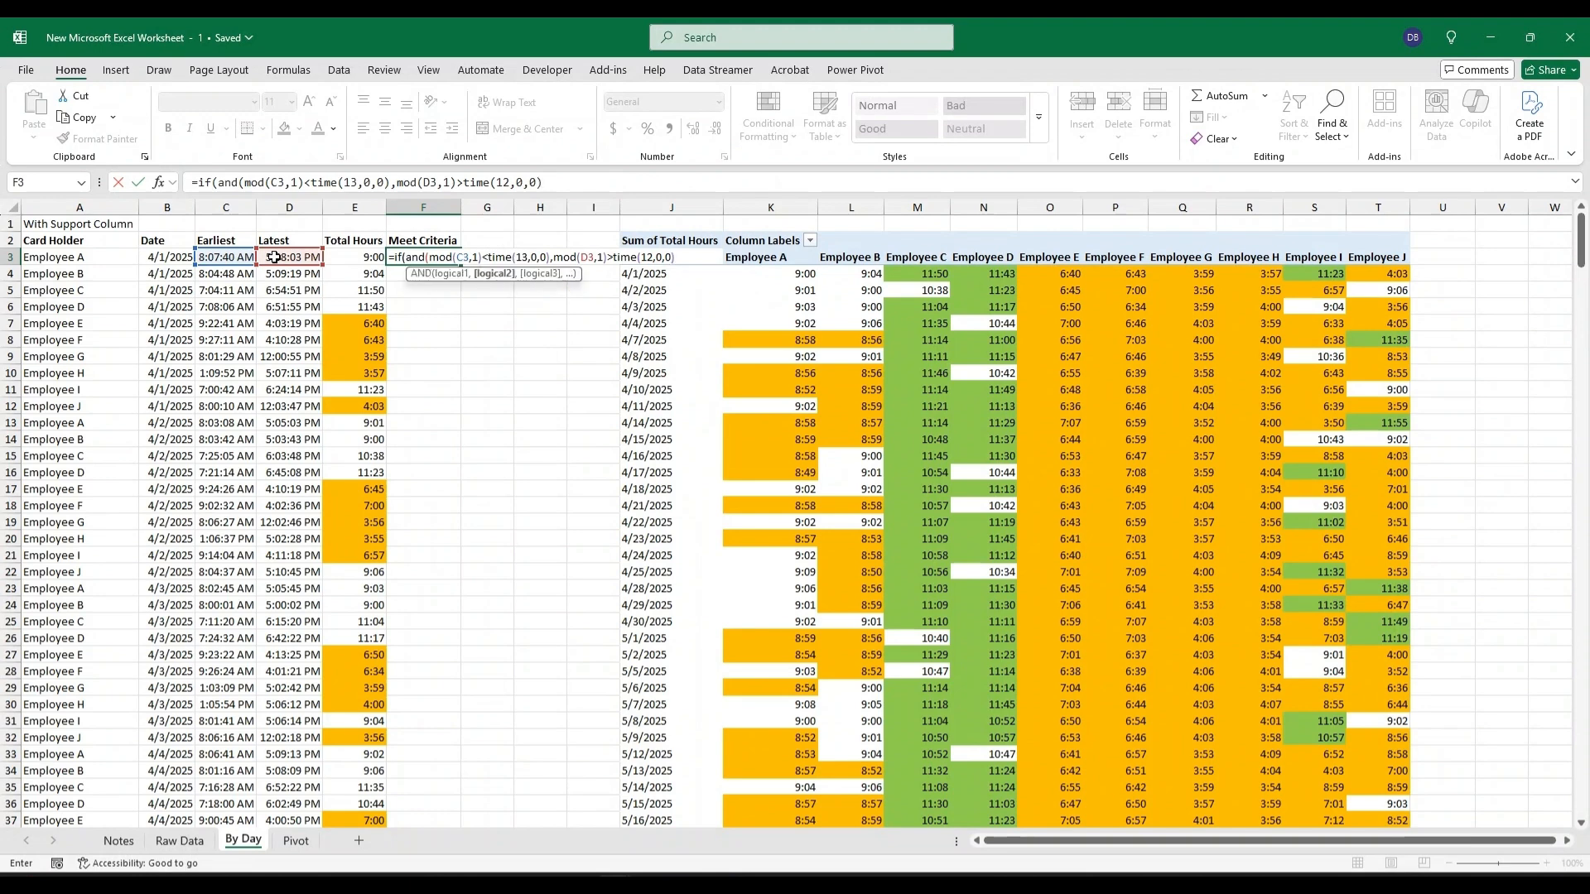
text(),)
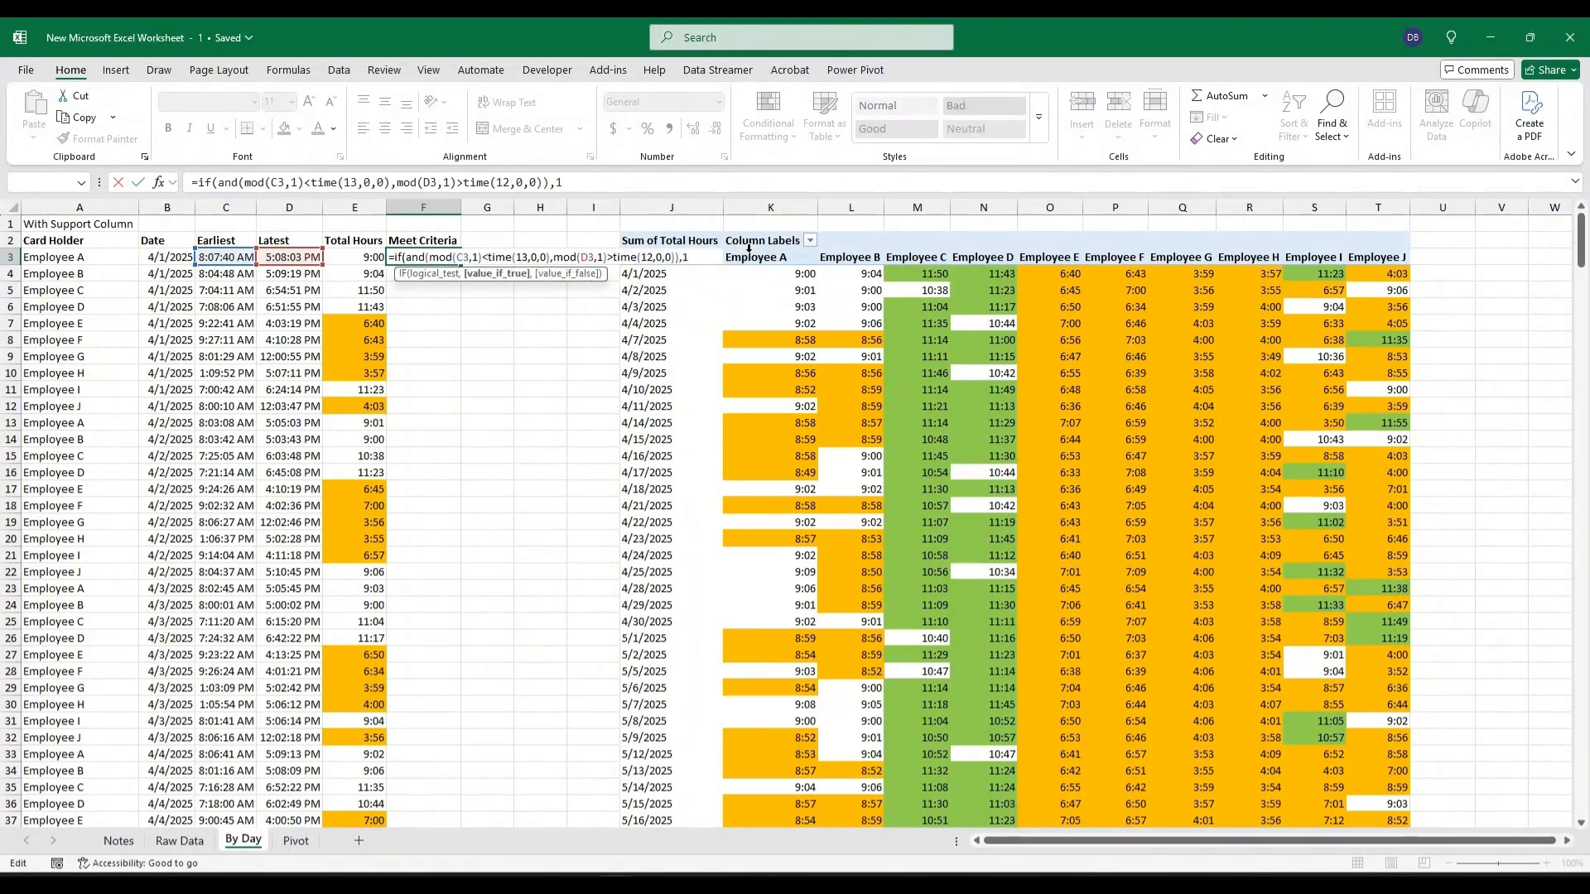
text(1,0))
key(Return)
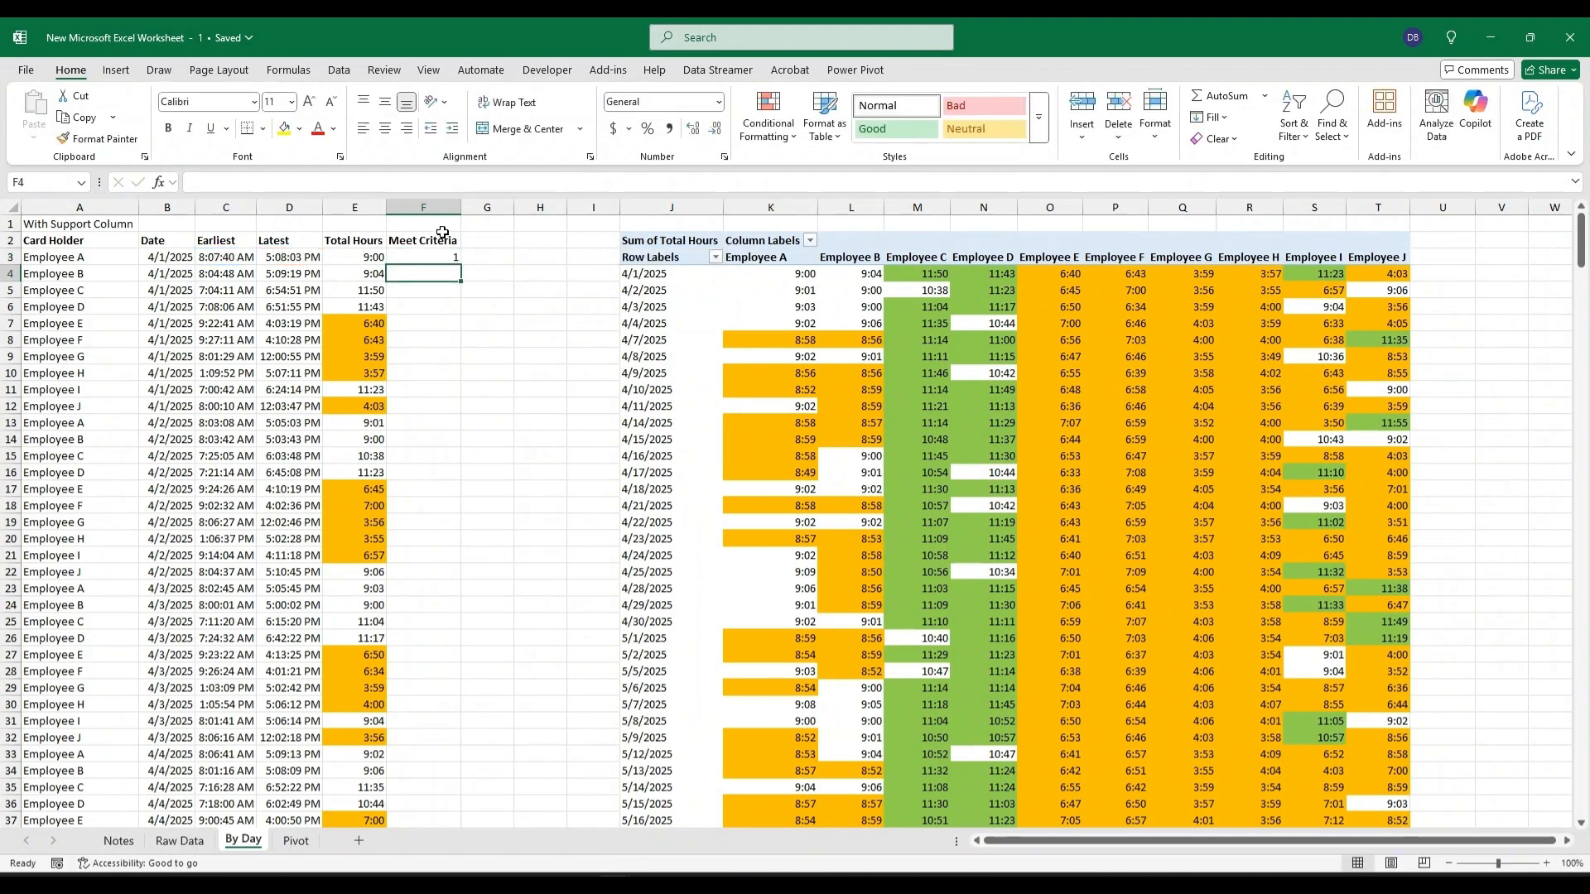
Fill the Meet Criteria formula down column F and review the times and formulas in rows 7 and 10.
click(448, 256)
double_click(460, 265)
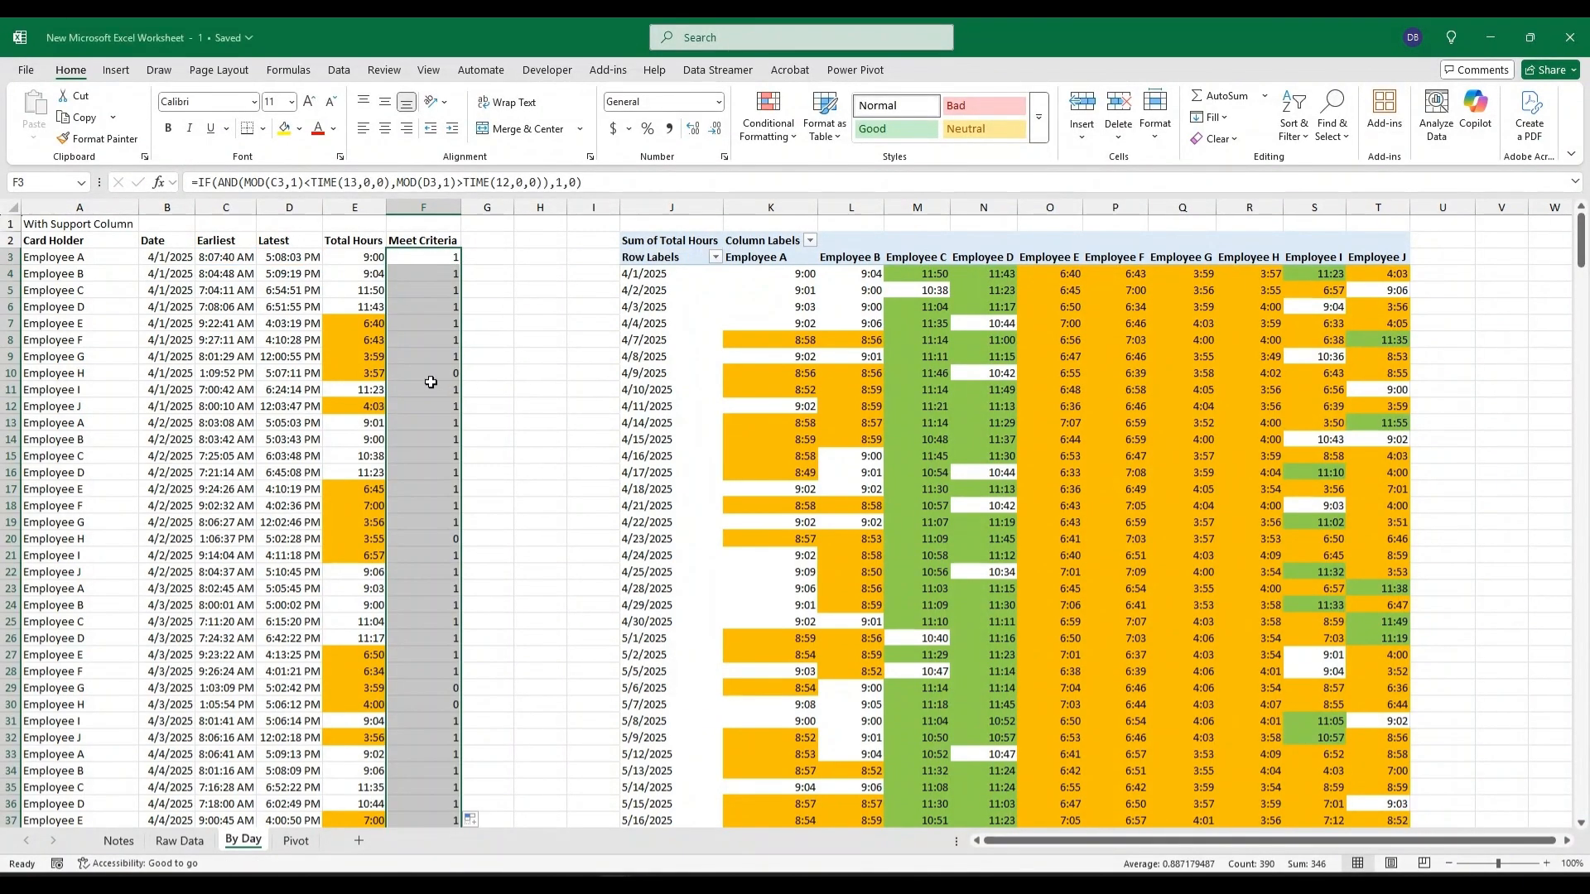
click(359, 324)
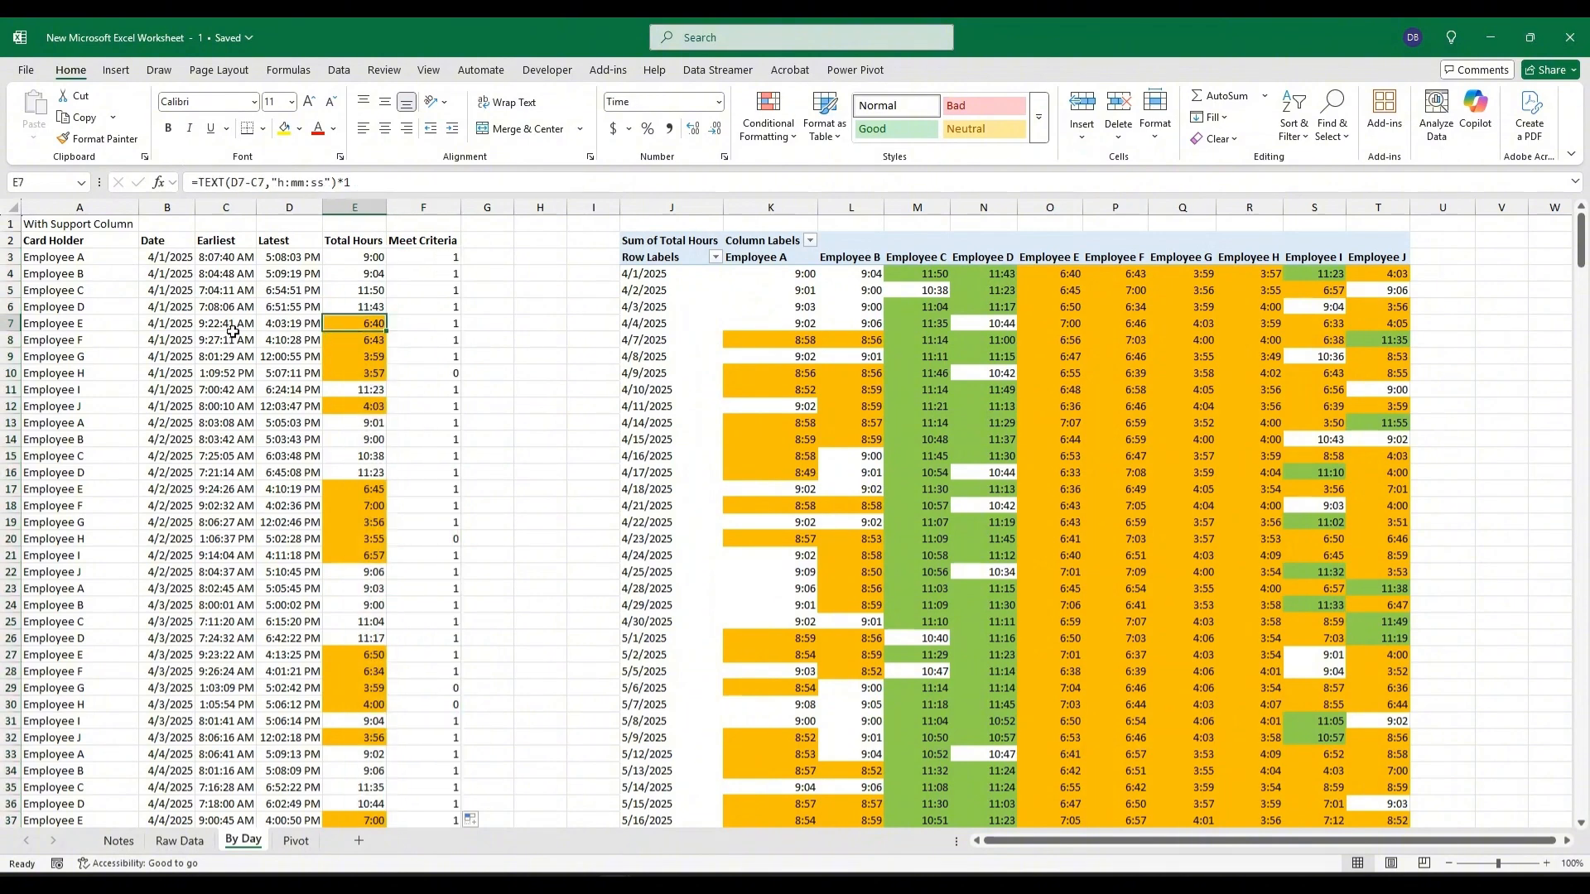
drag(232, 324, 299, 322)
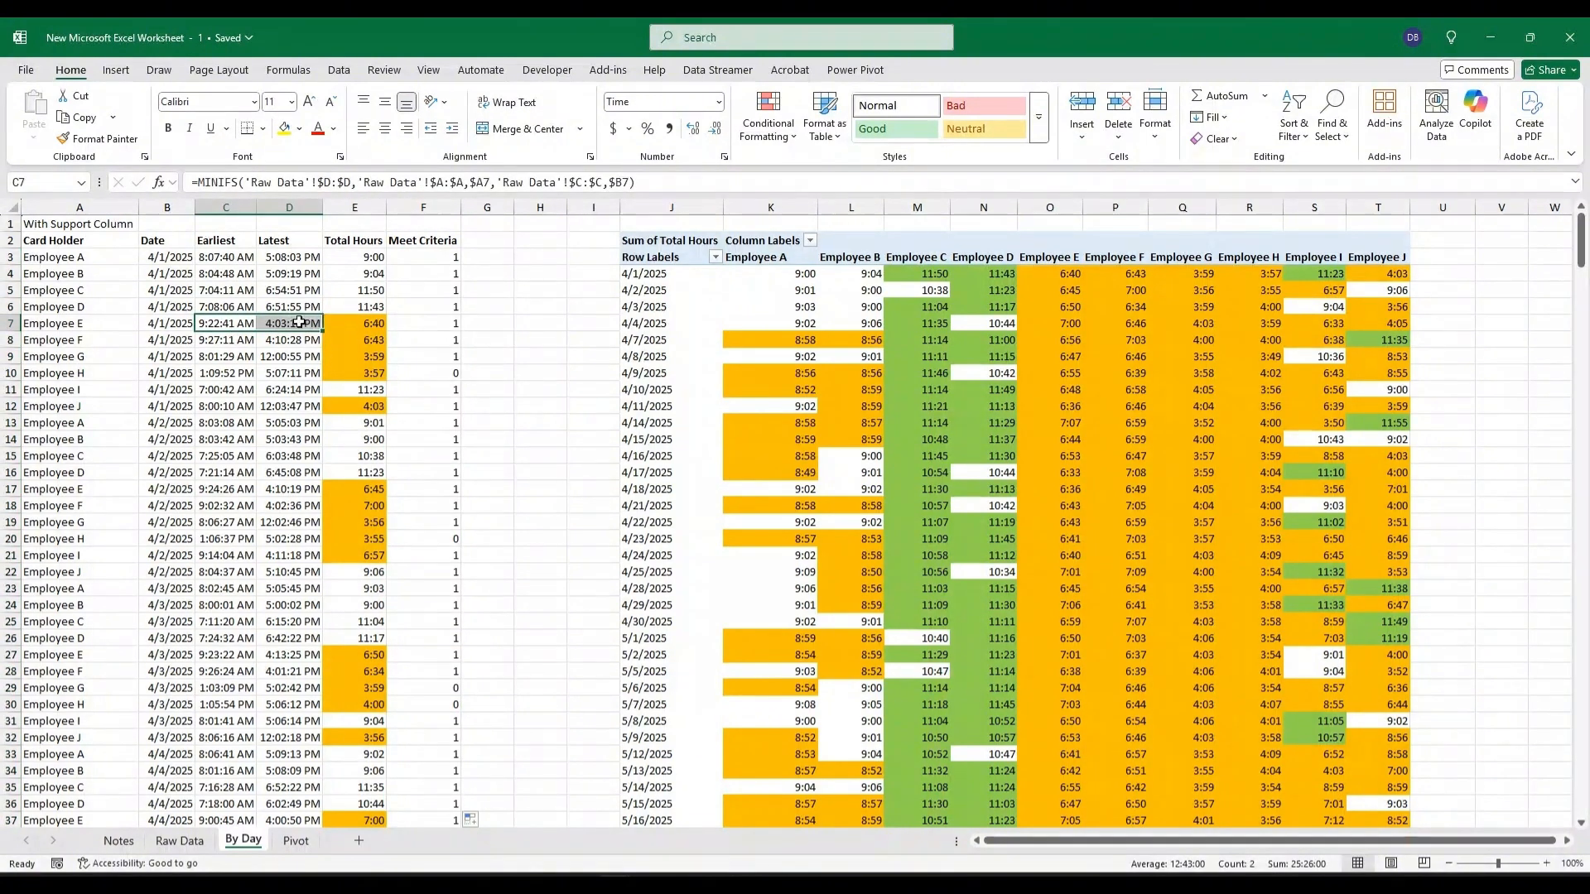
click(451, 324)
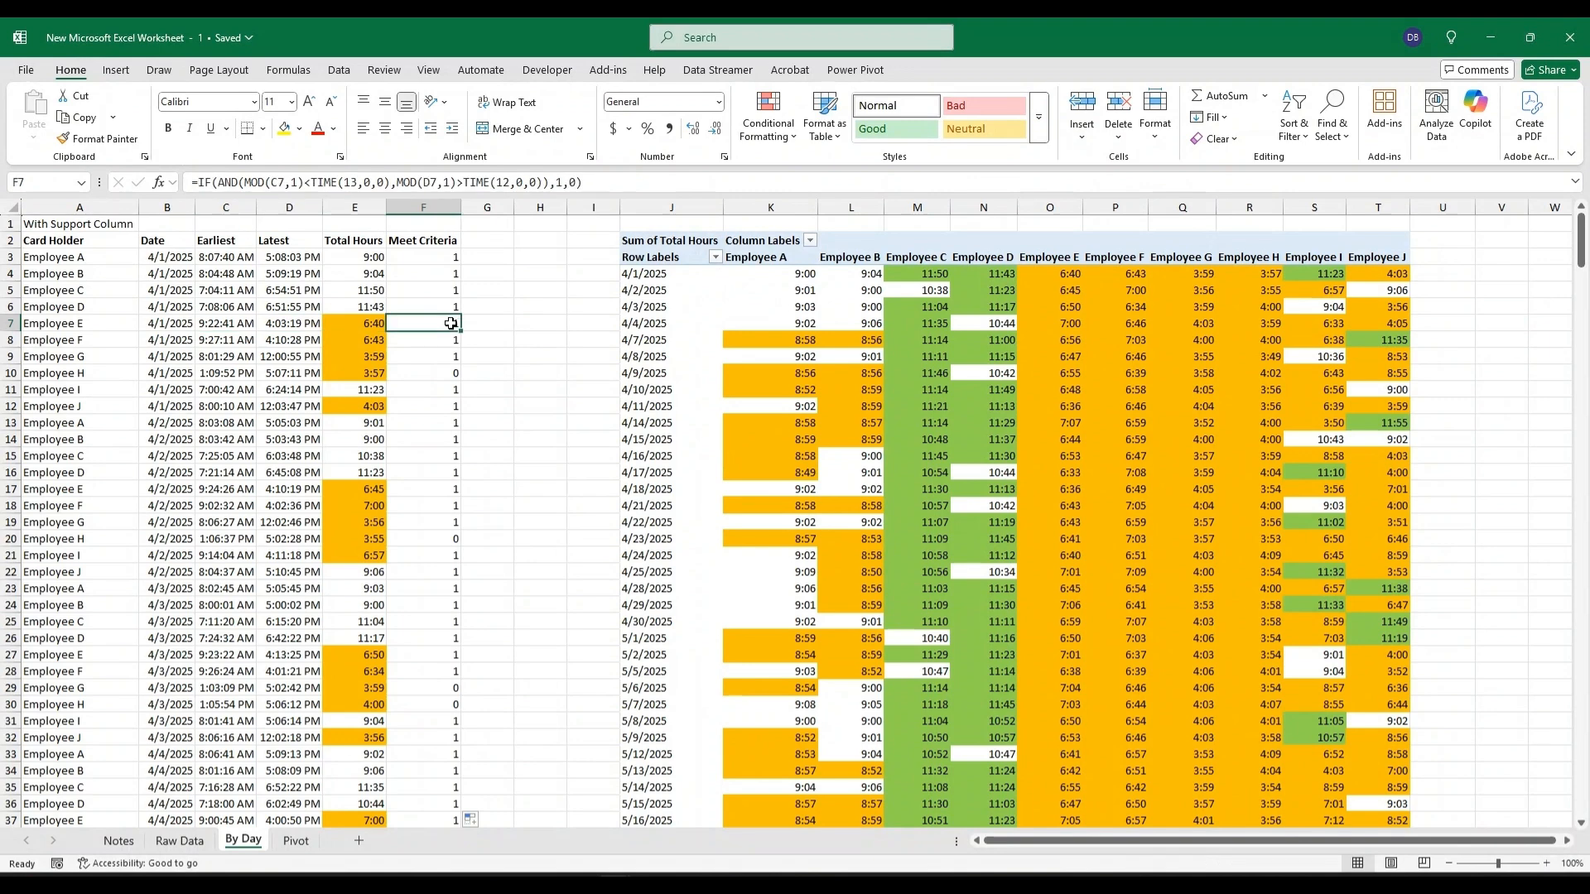
click(371, 374)
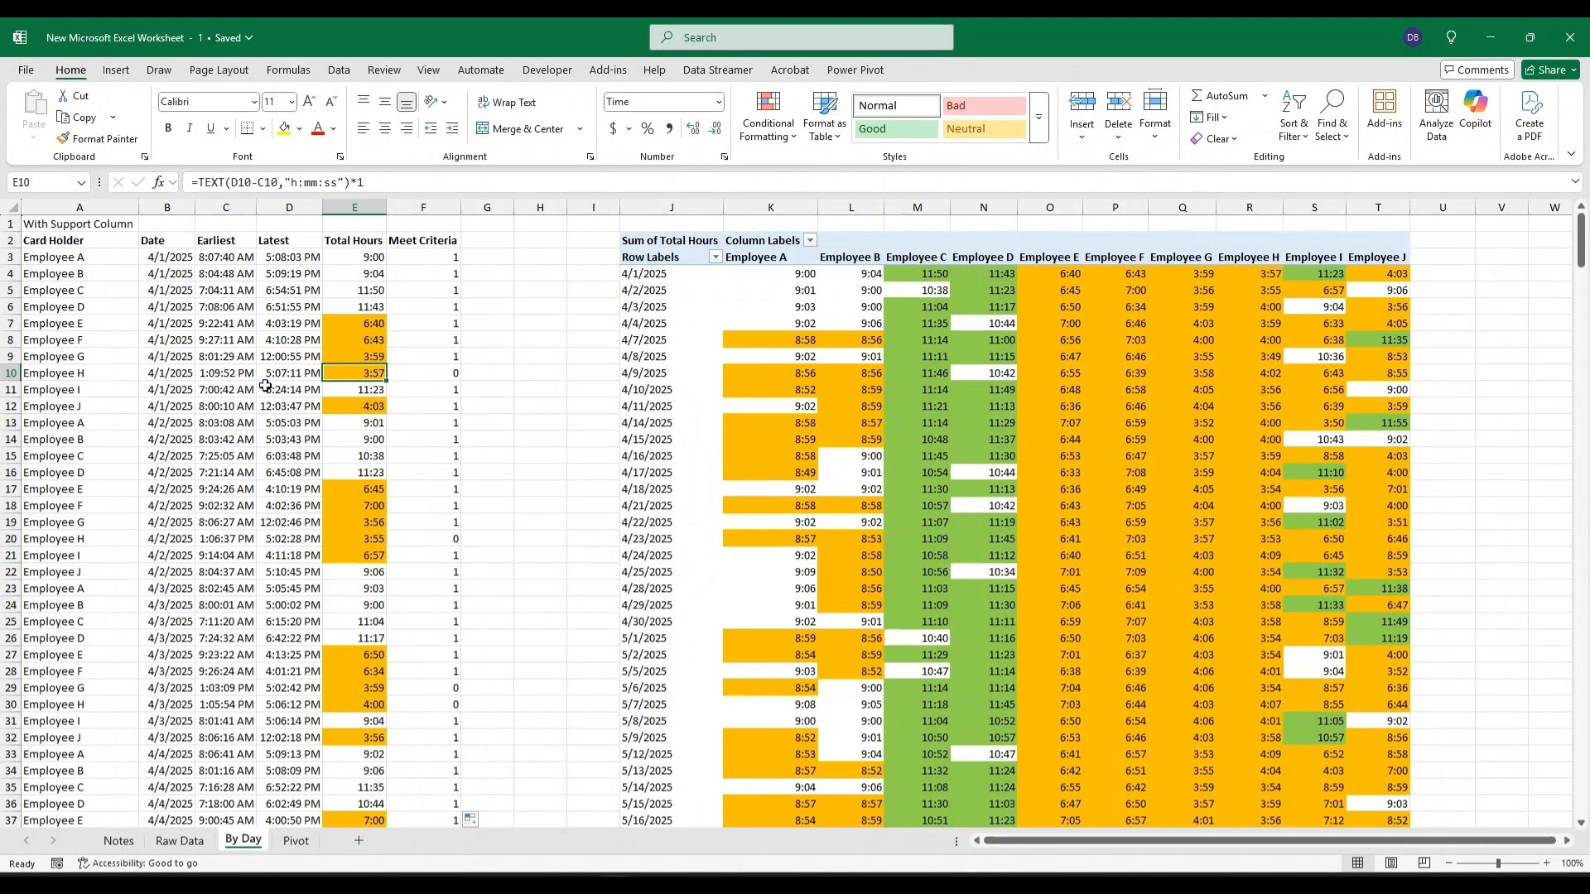
click(445, 375)
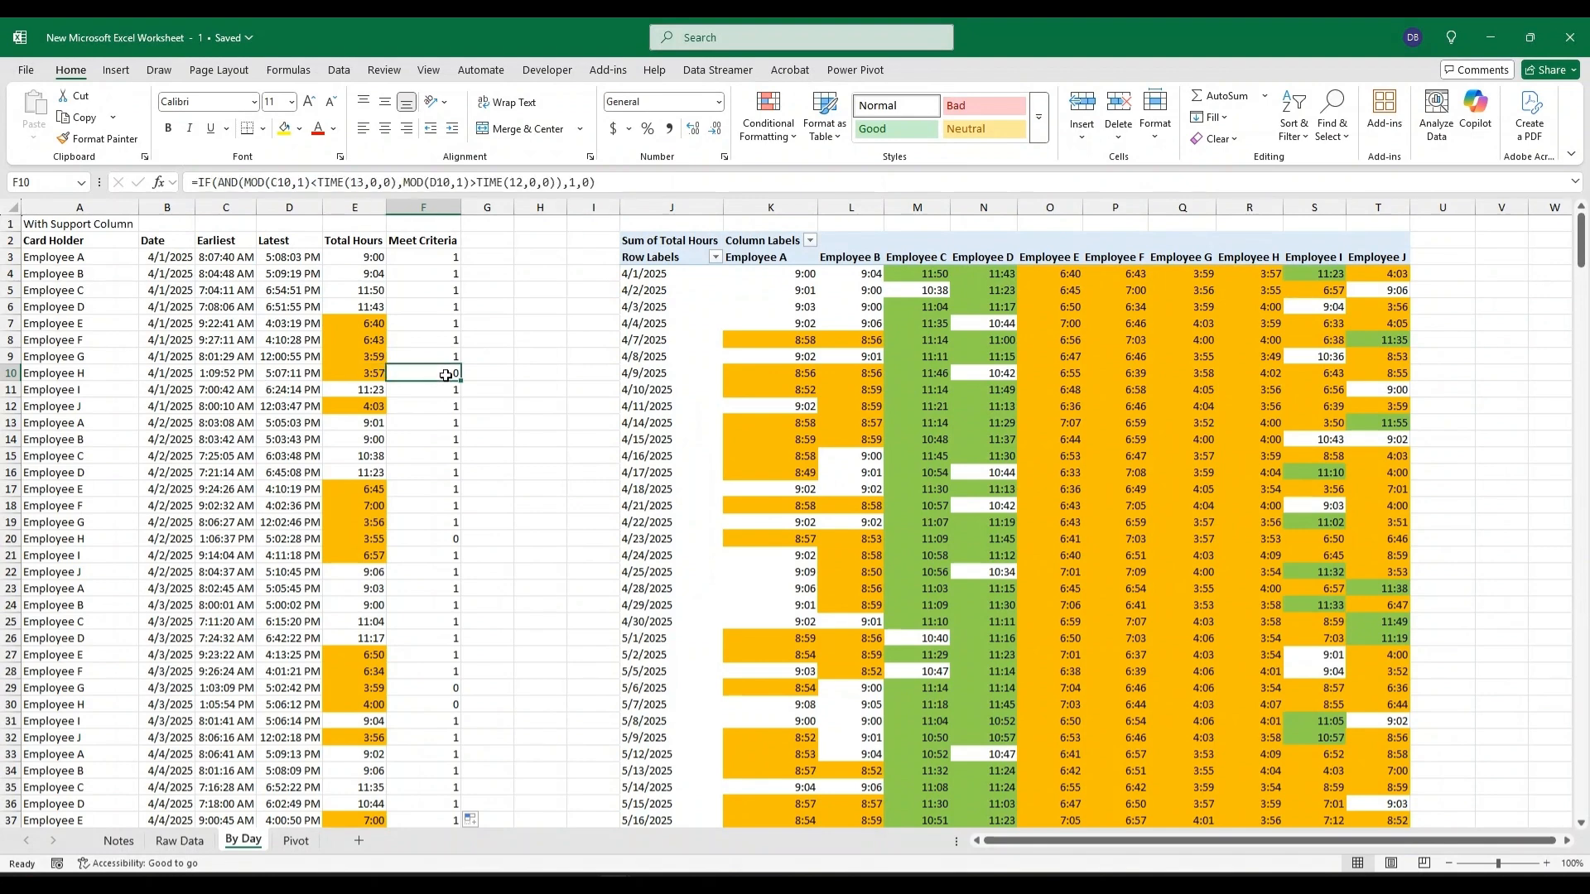
click(429, 242)
Add a new worksheet named Reimbursement and move it to the end, after the Pivot sheet.
click(351, 847)
double_click(291, 846)
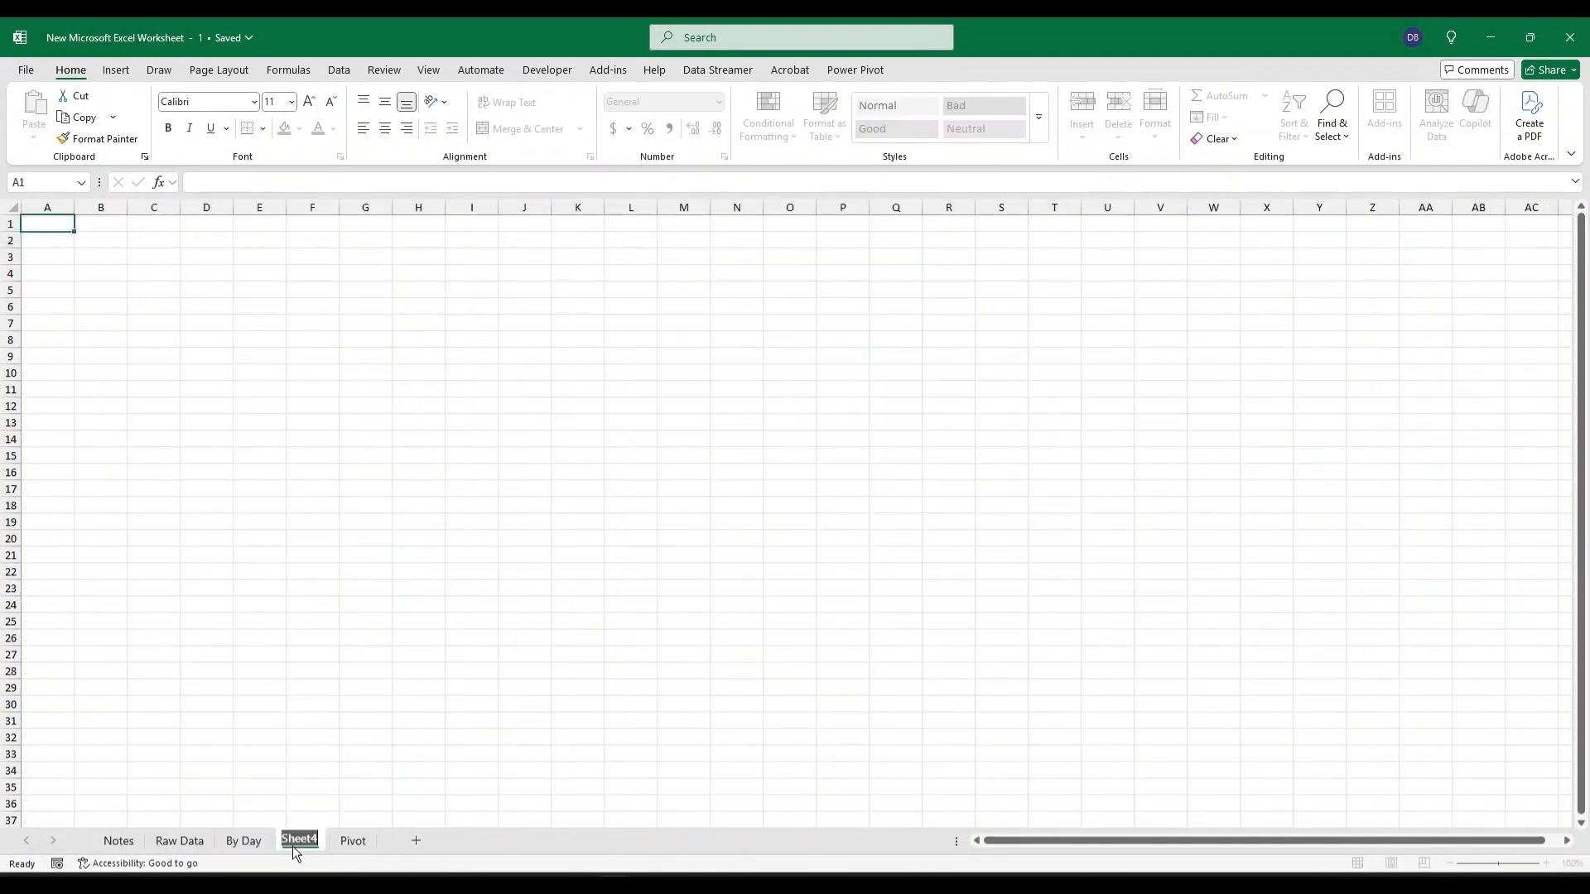
text(Reimbursement)
key(Return)
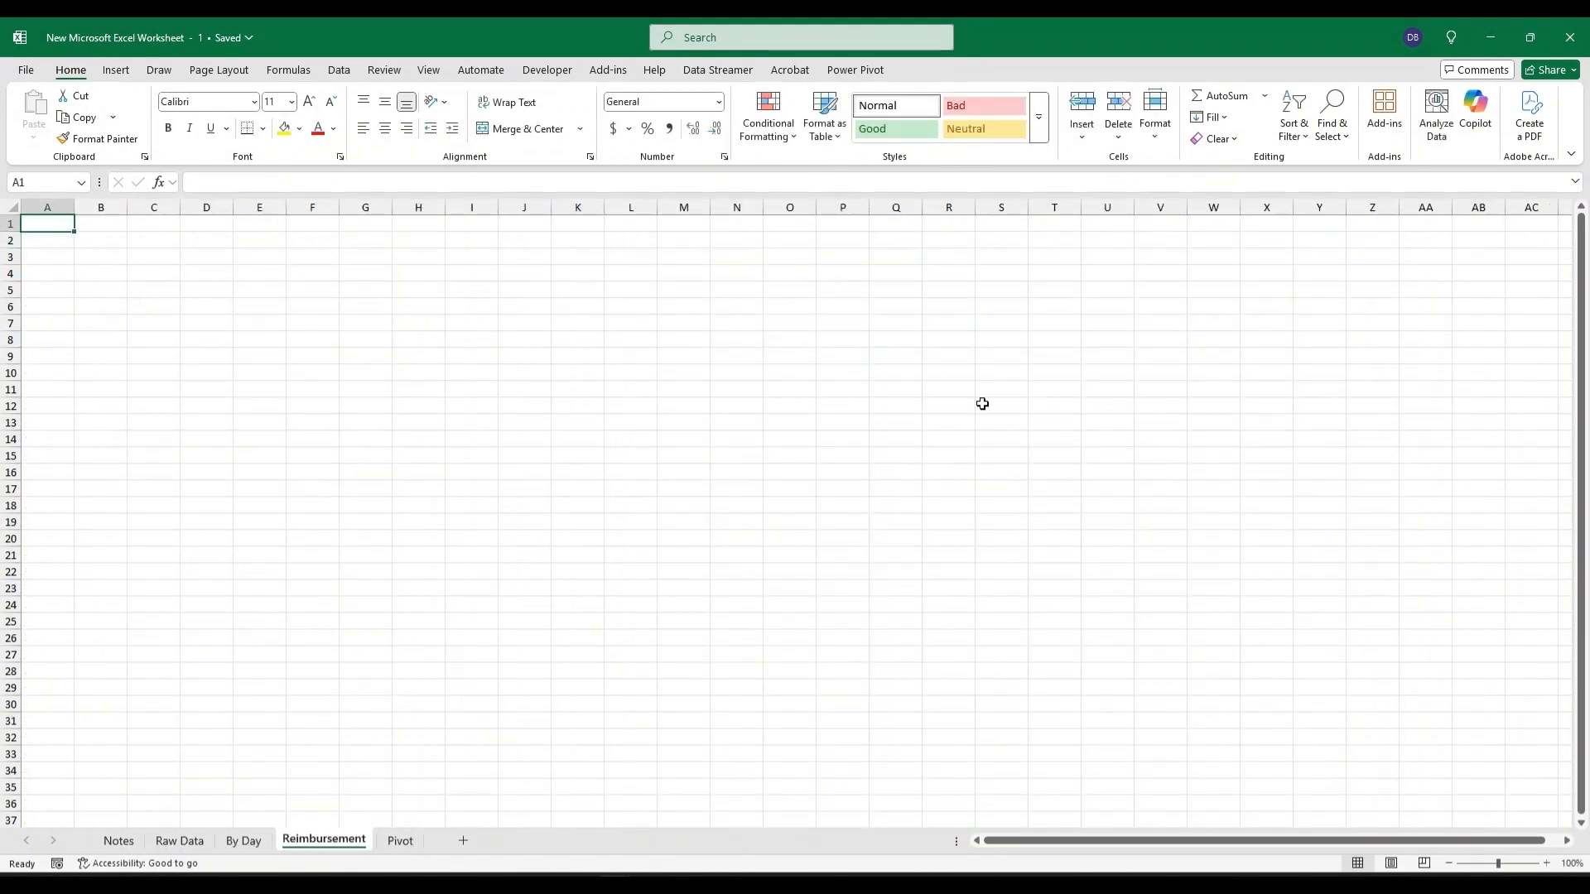
click(244, 841)
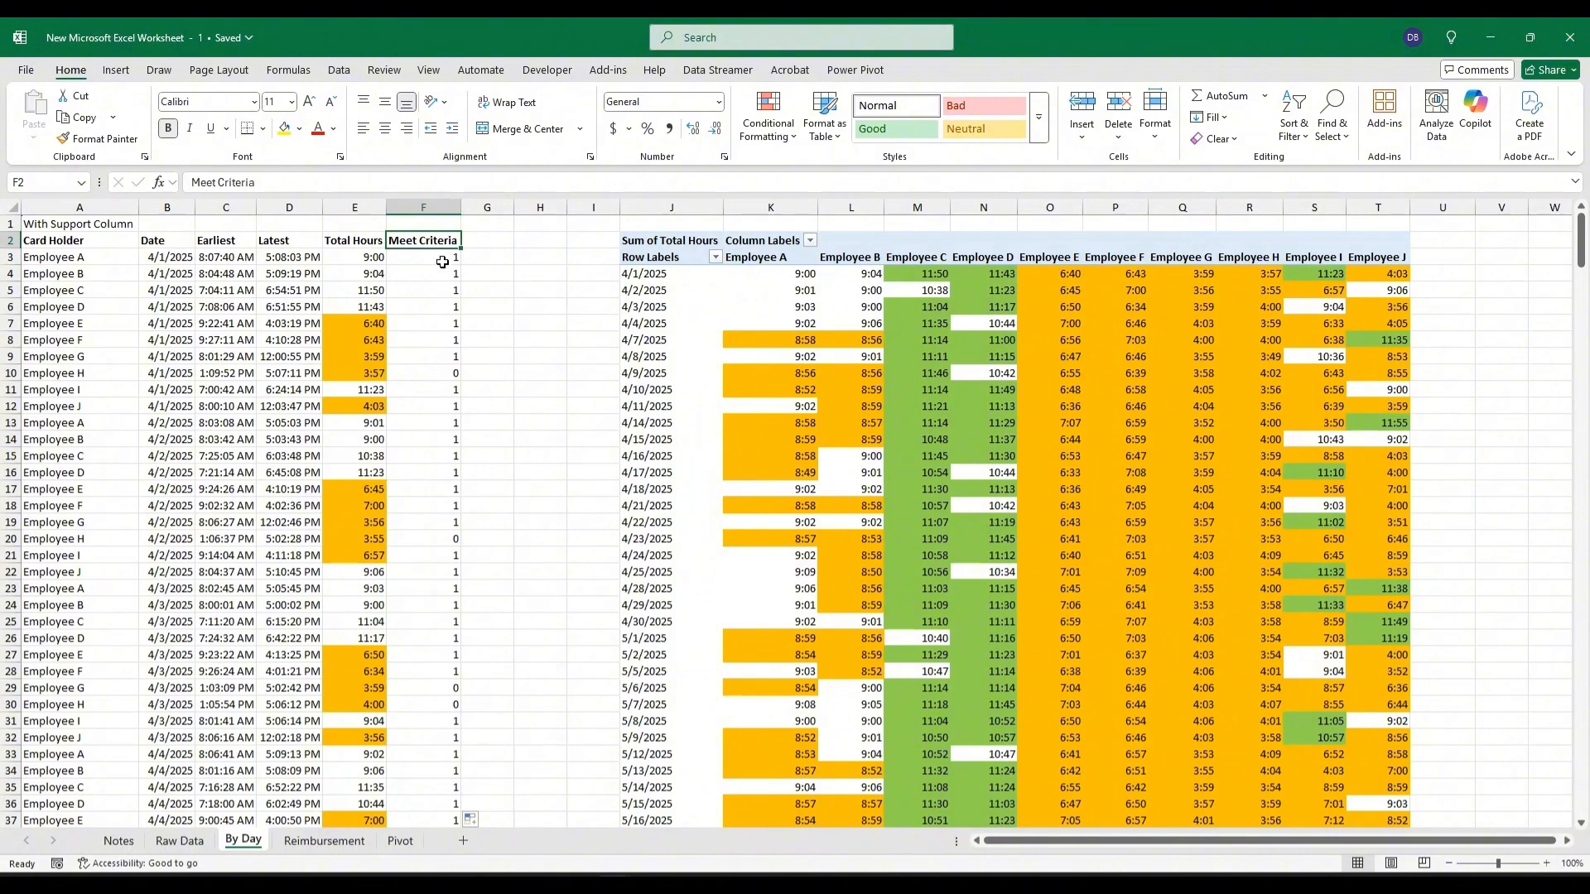
drag(323, 840, 424, 850)
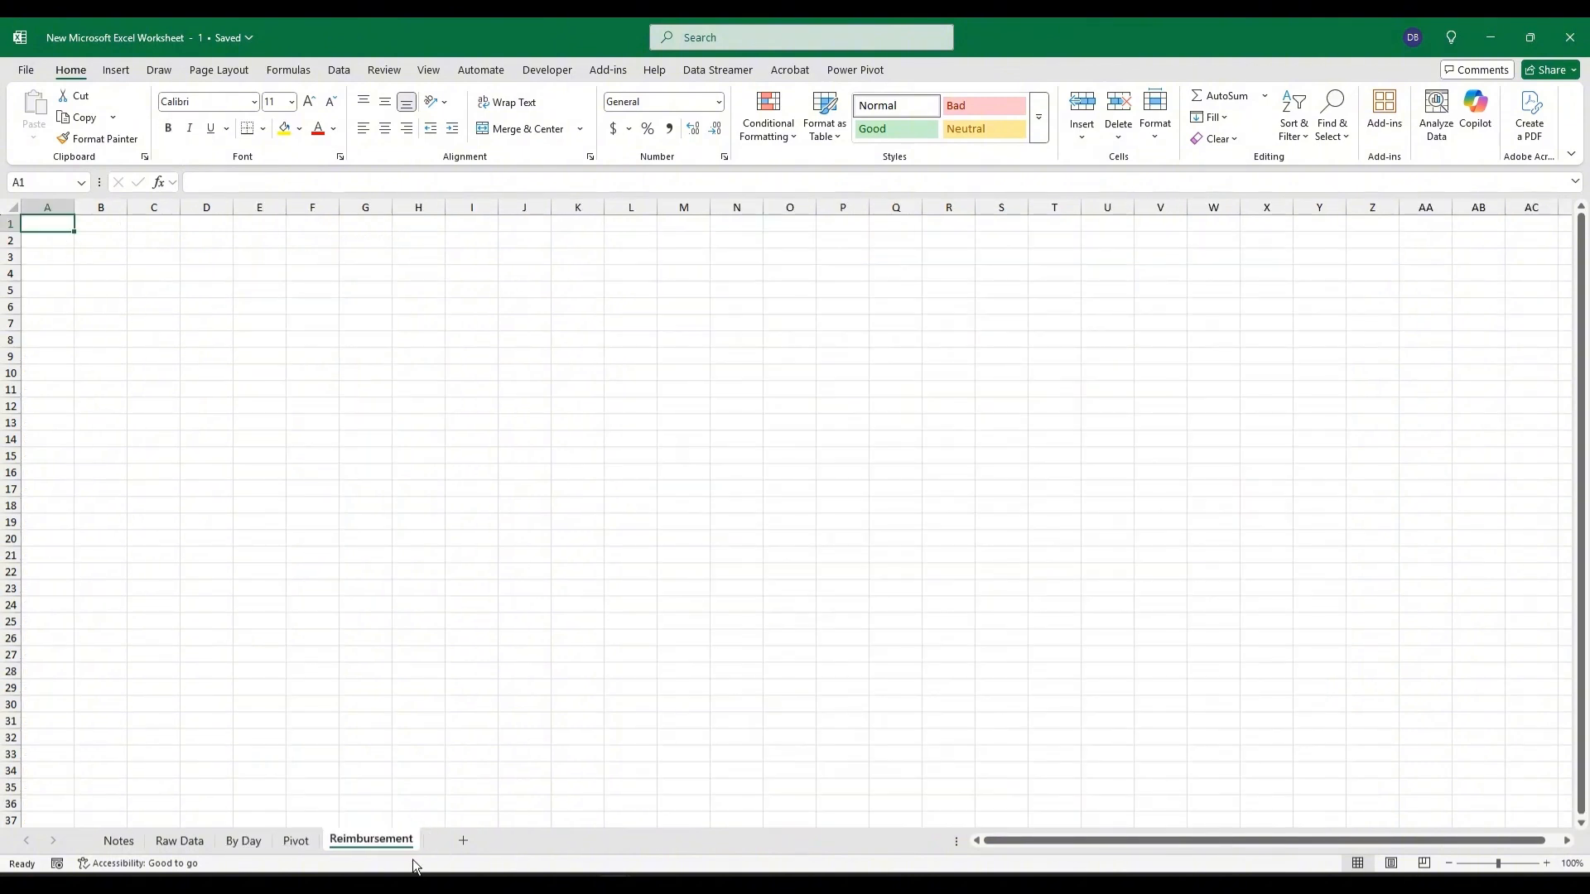
In A3 of Reimbursement, enter =UNIQUE('Raw Data'!A:A) to list the card holders.
click(57, 256)
text(=u)
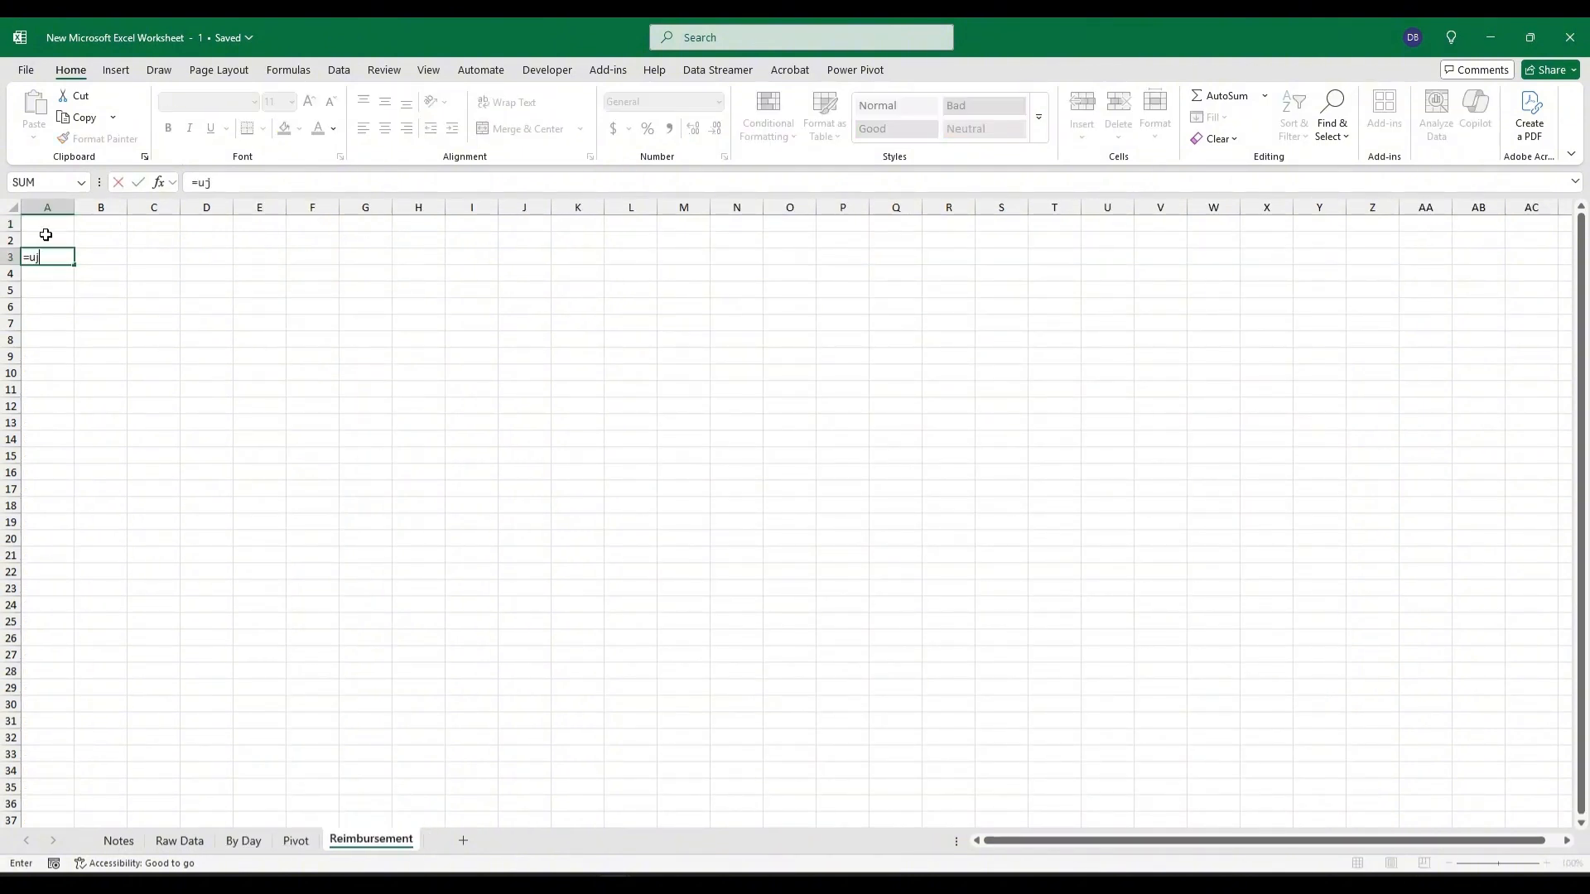
text(nique)
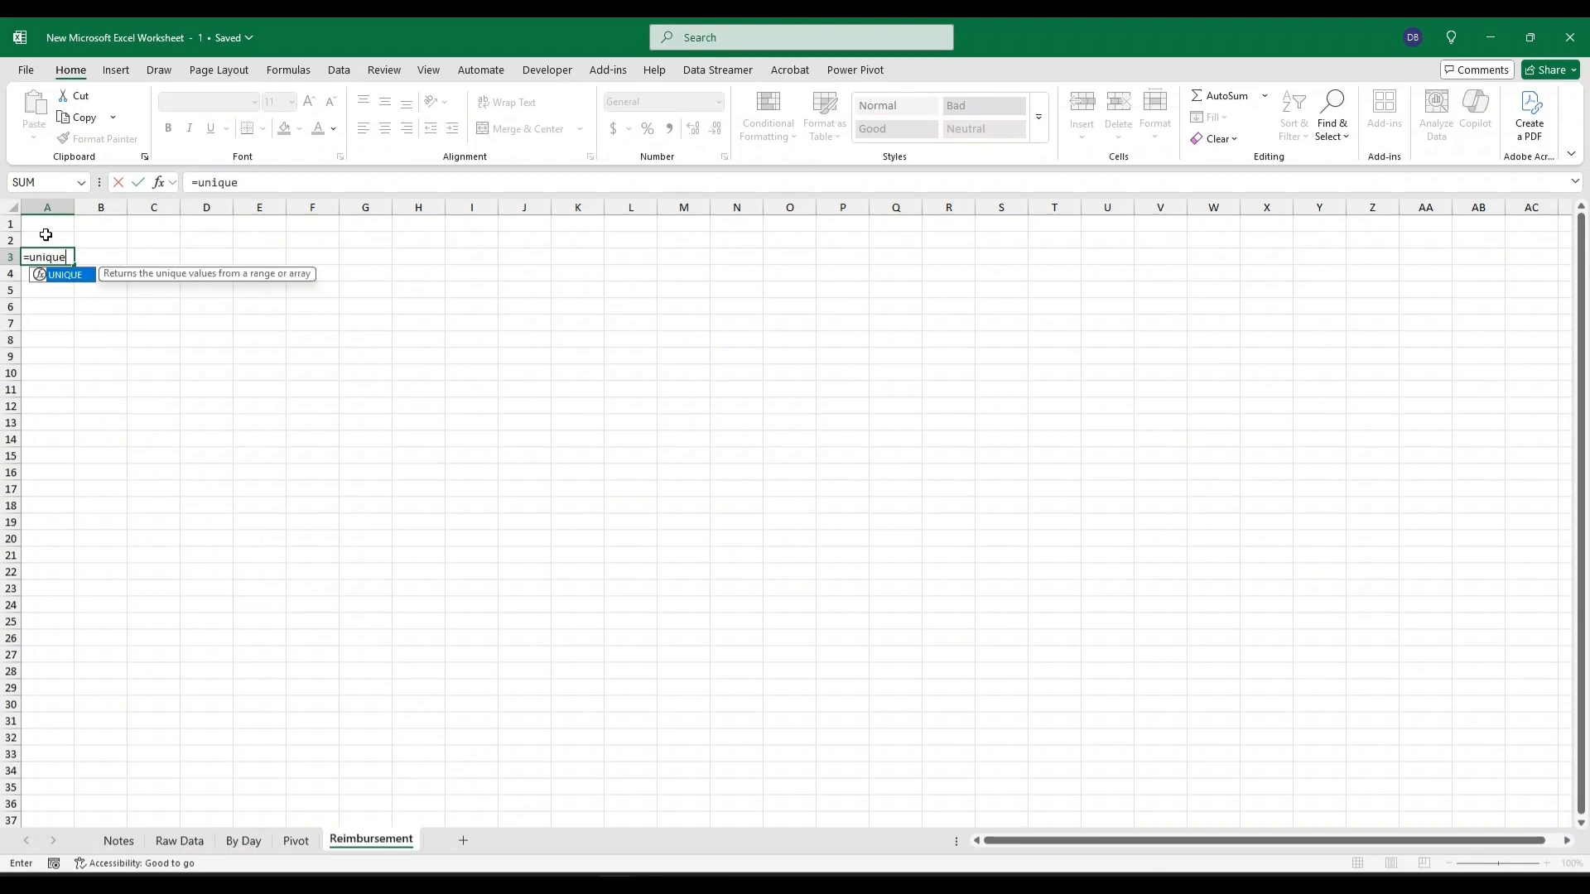
text(()
click(180, 840)
click(55, 240)
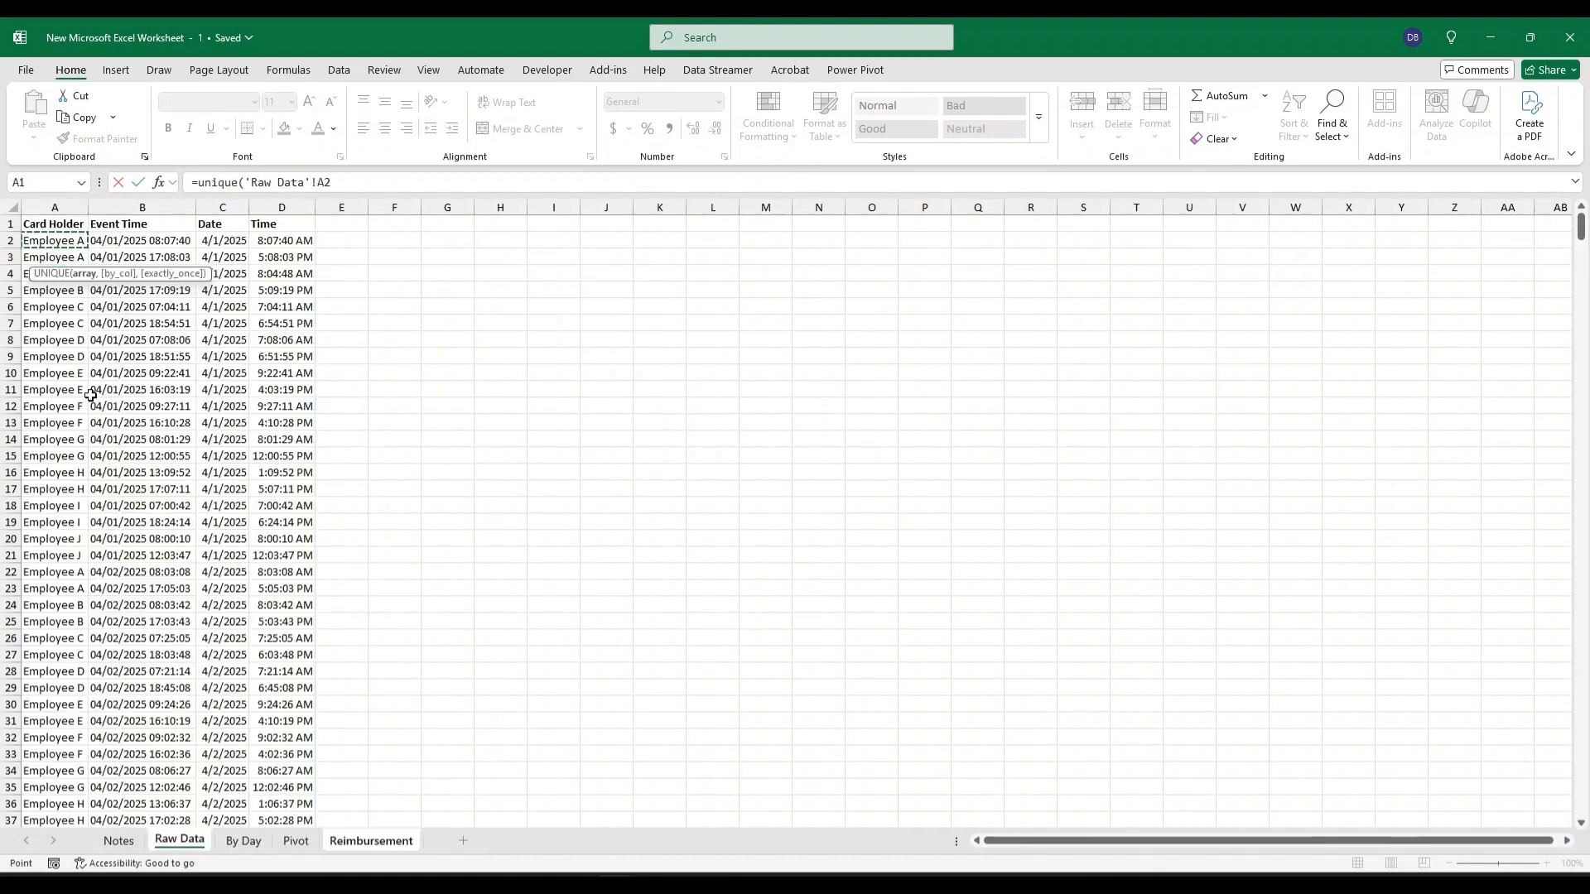
click(65, 206)
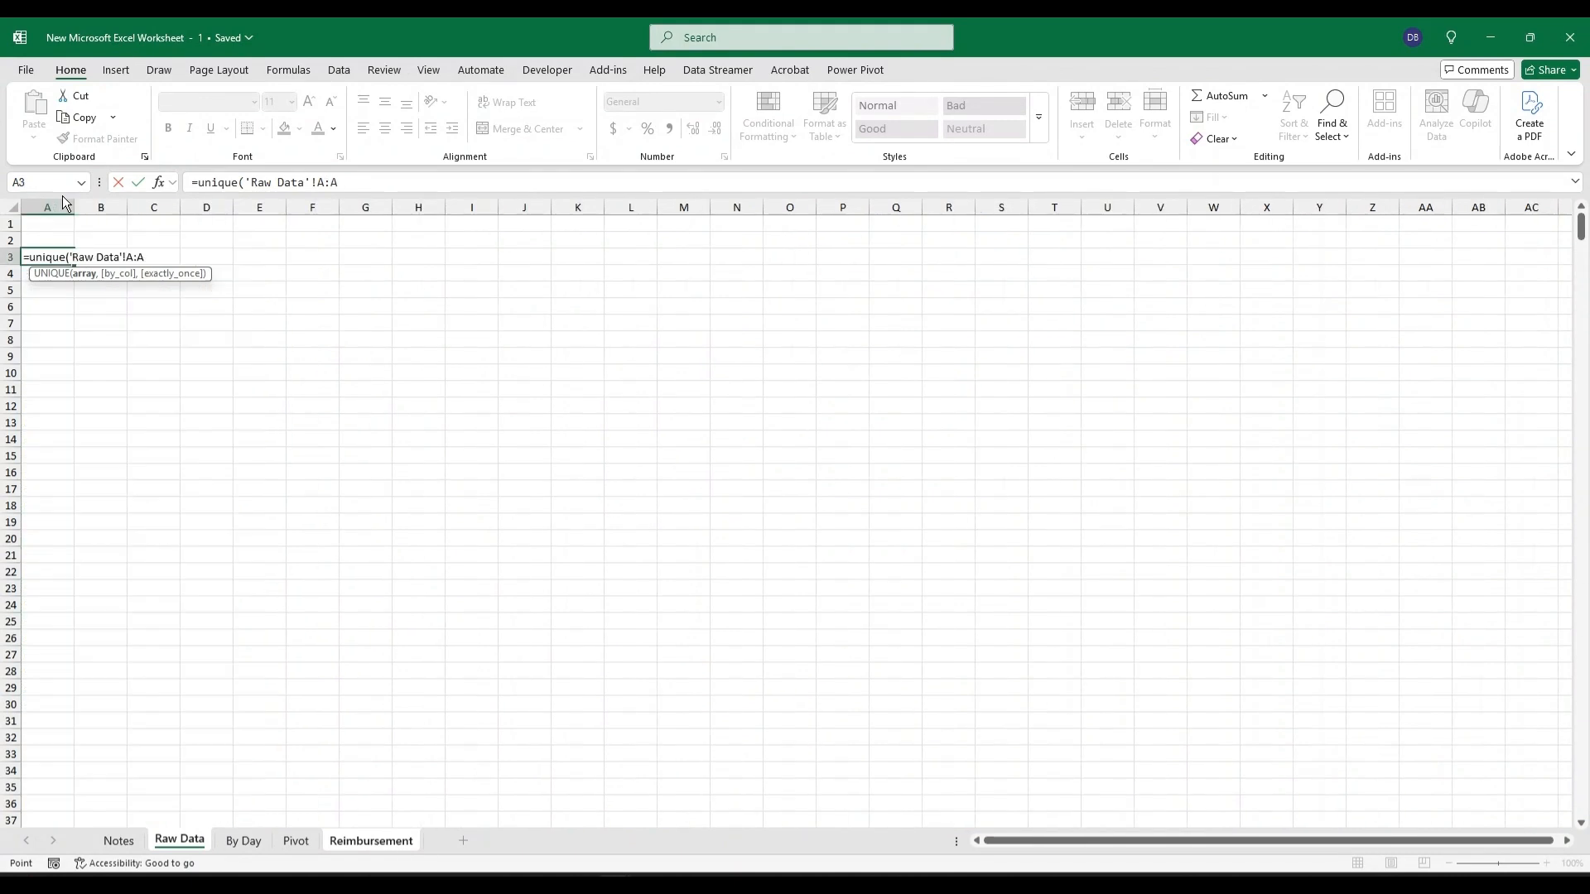
key(Return)
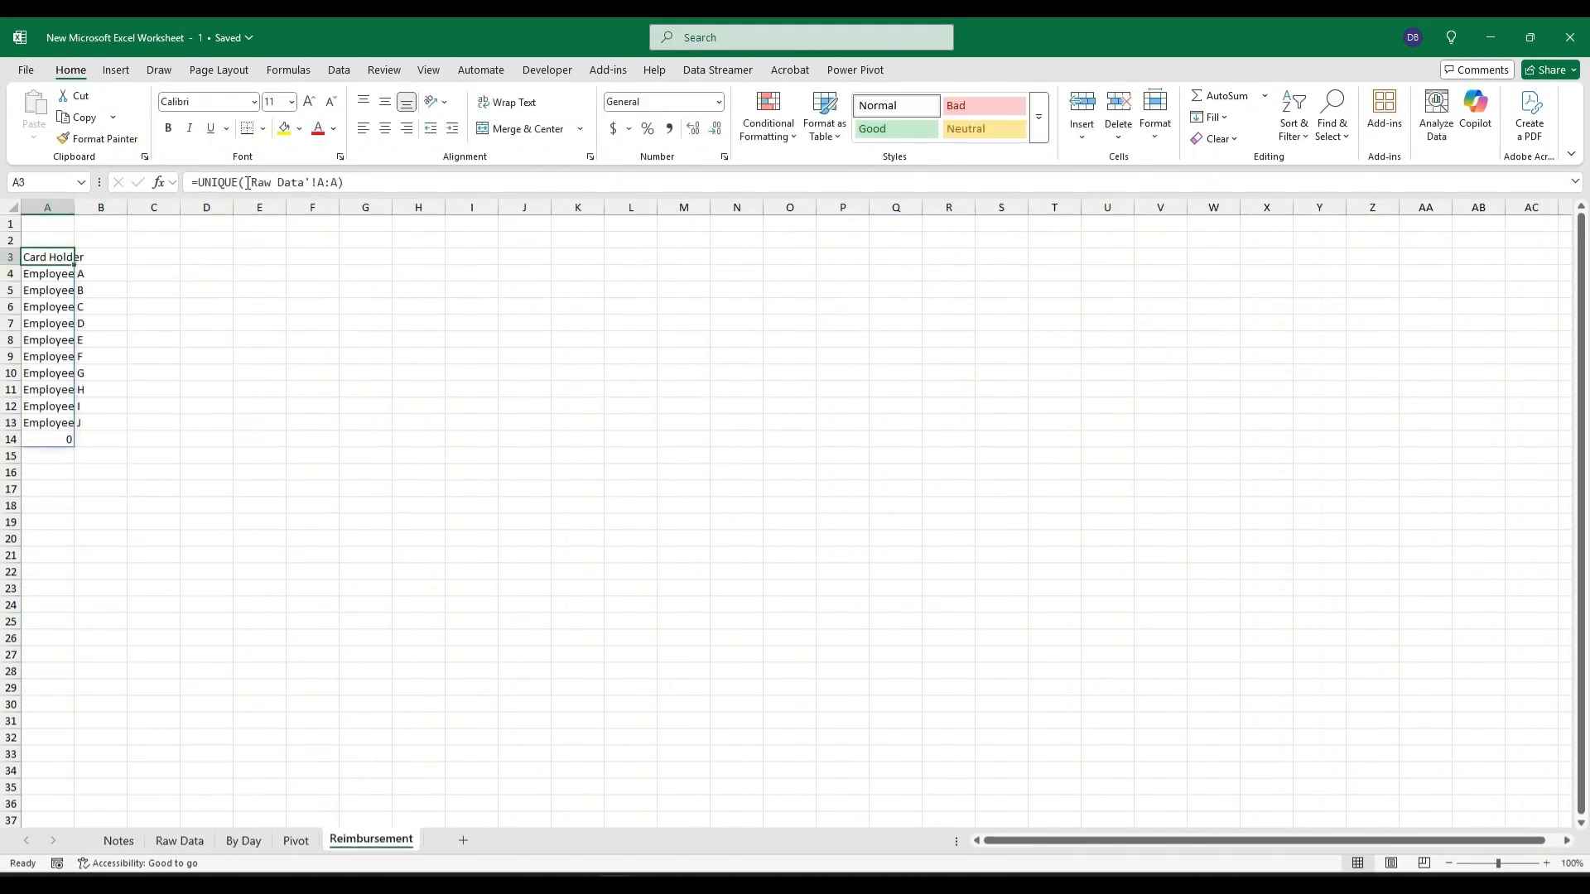
Wrap the A3 formula in FILTER to skip blanks, making it =UNIQUE(FILTER('Raw Data'!A:A,'Raw Data'!A:A<>"")), accepting the suggested correction.
click(248, 182)
text(filter)
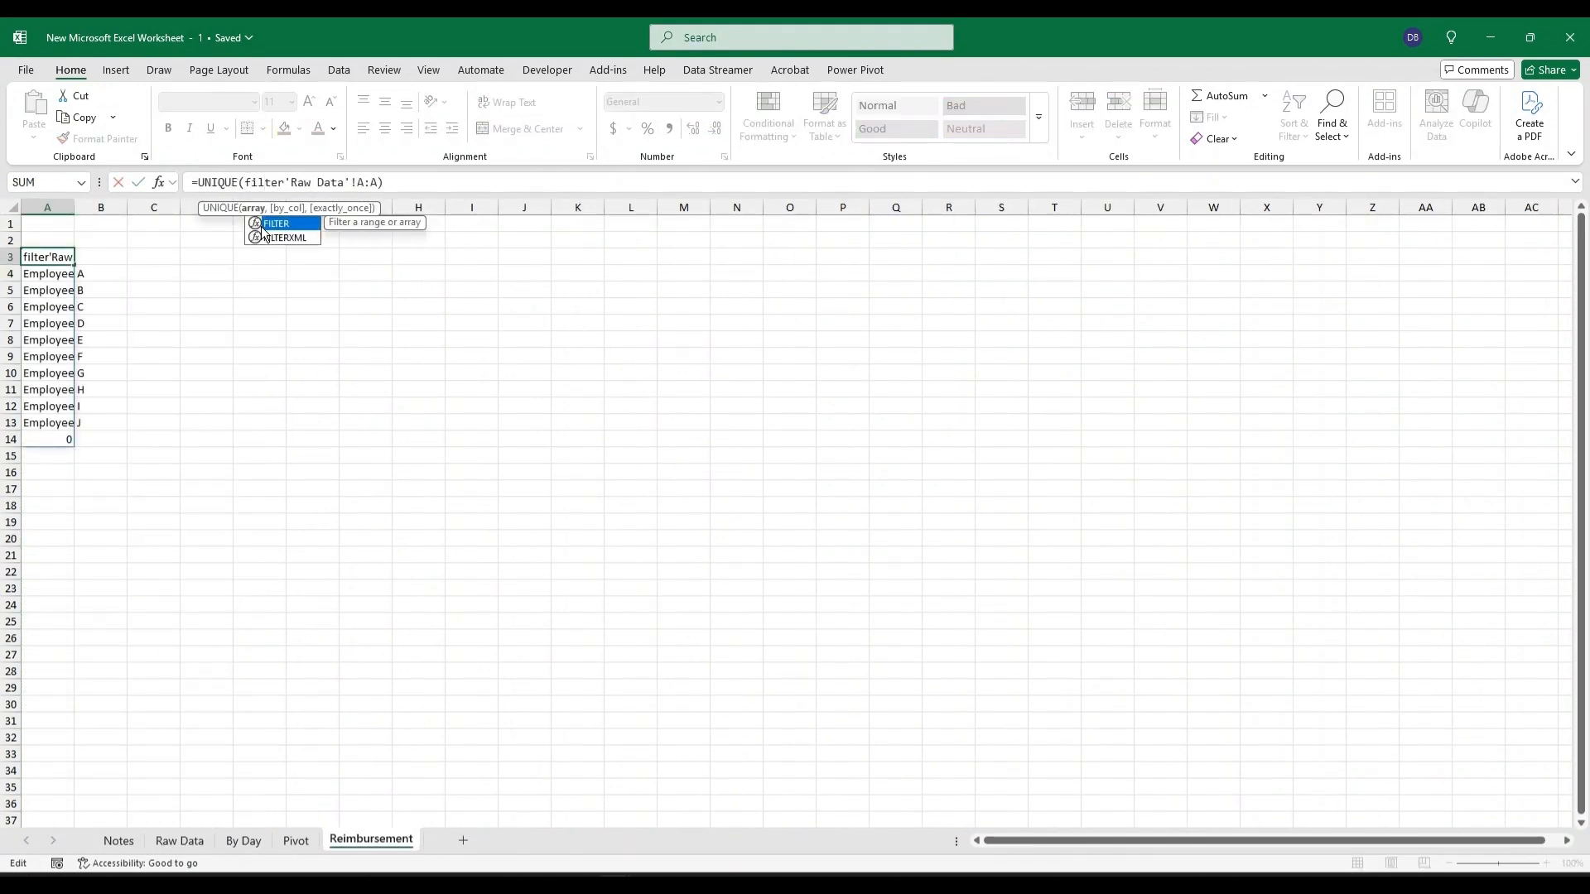
text(()
drag(385, 181, 293, 181)
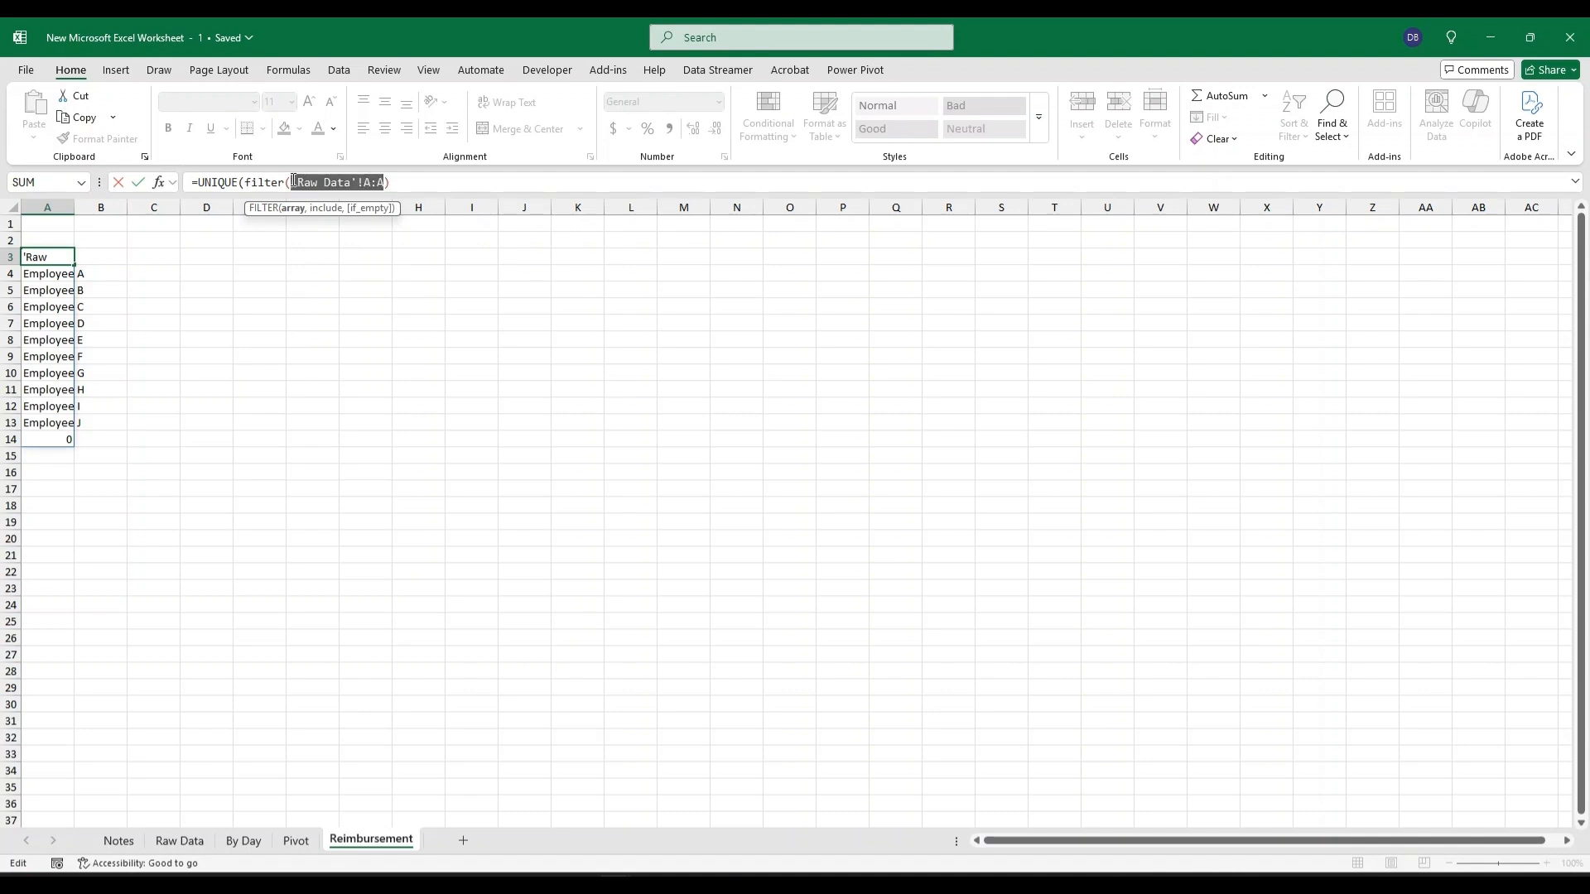
key(ctrl+c)
click(388, 182)
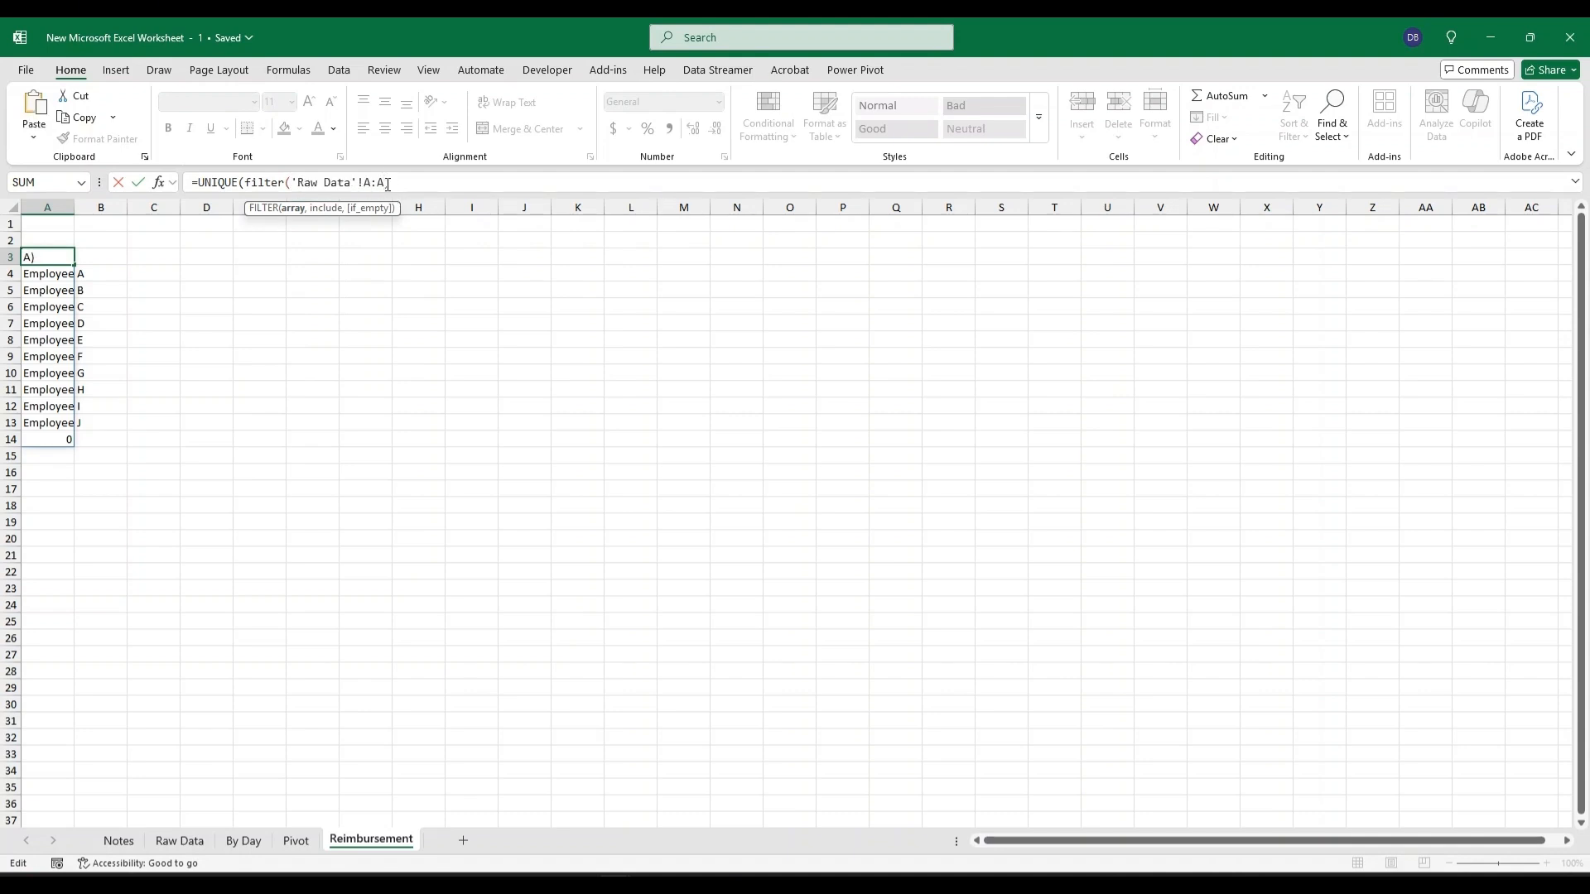
key(ctrl+v)
text(<>"")
click(387, 182)
text(,)
key(End)
text())
key(Return)
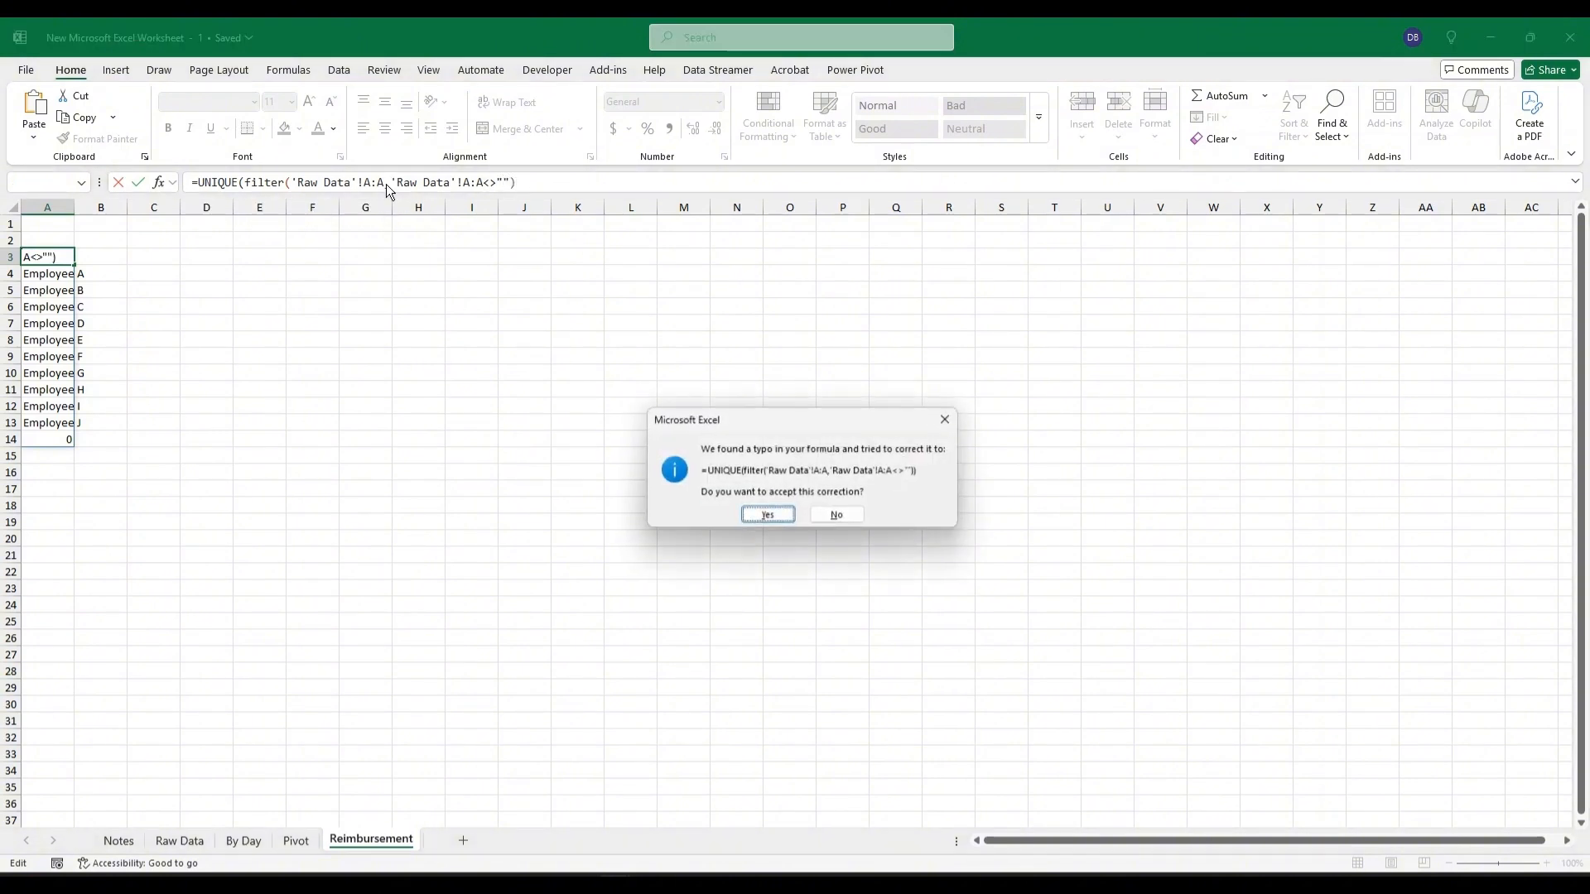
key(Return)
Make the row 3 headers bold and widen column A to fit the card holder names.
click(39, 258)
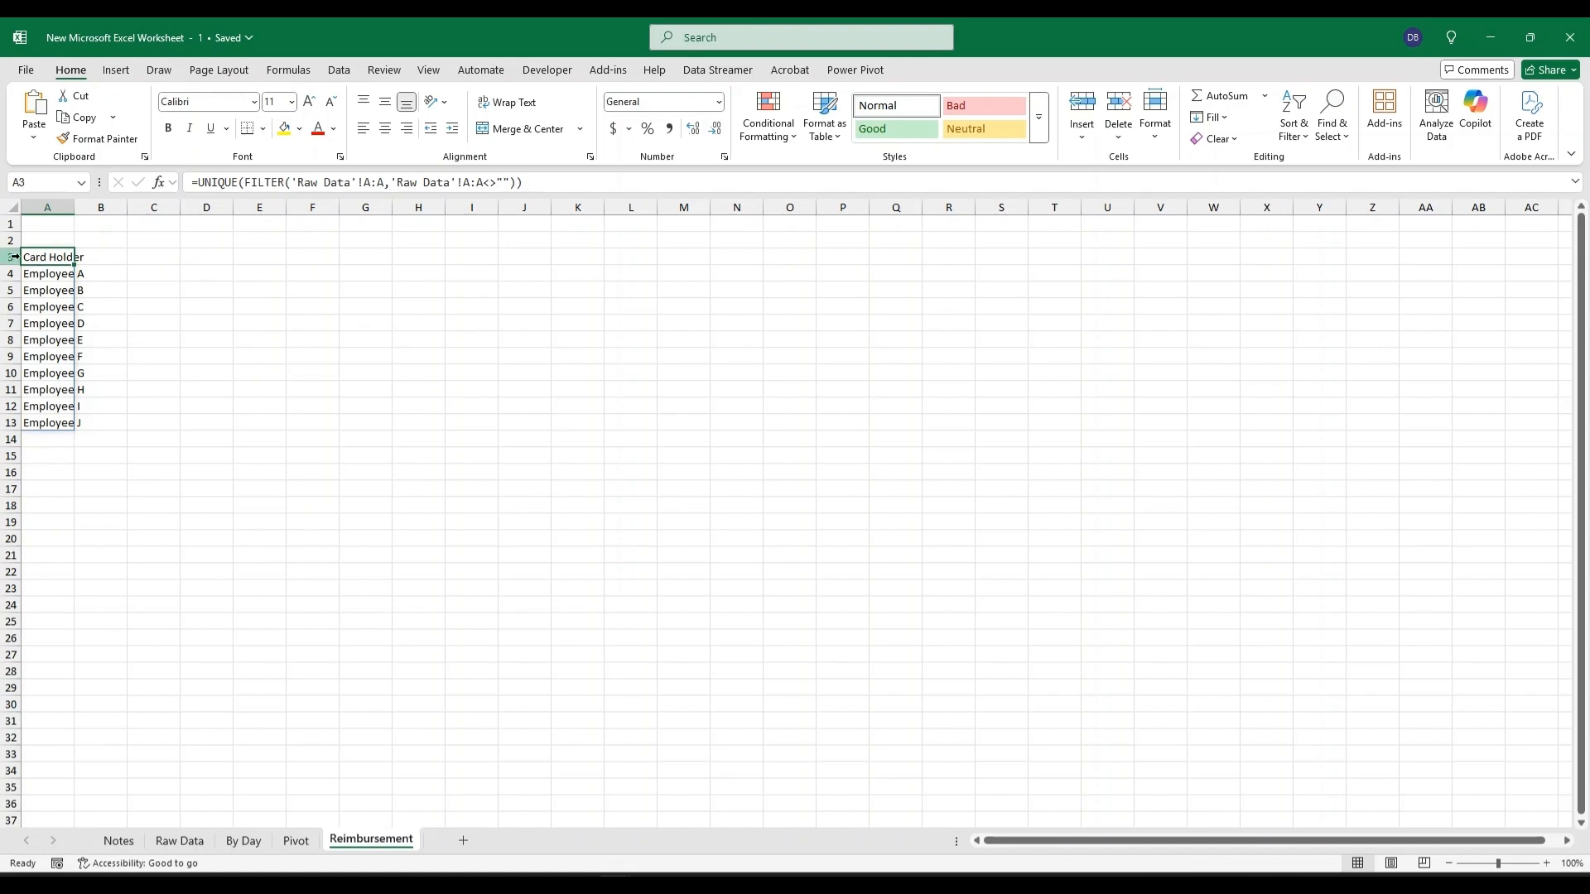
click(11, 257)
key(ctrl+b)
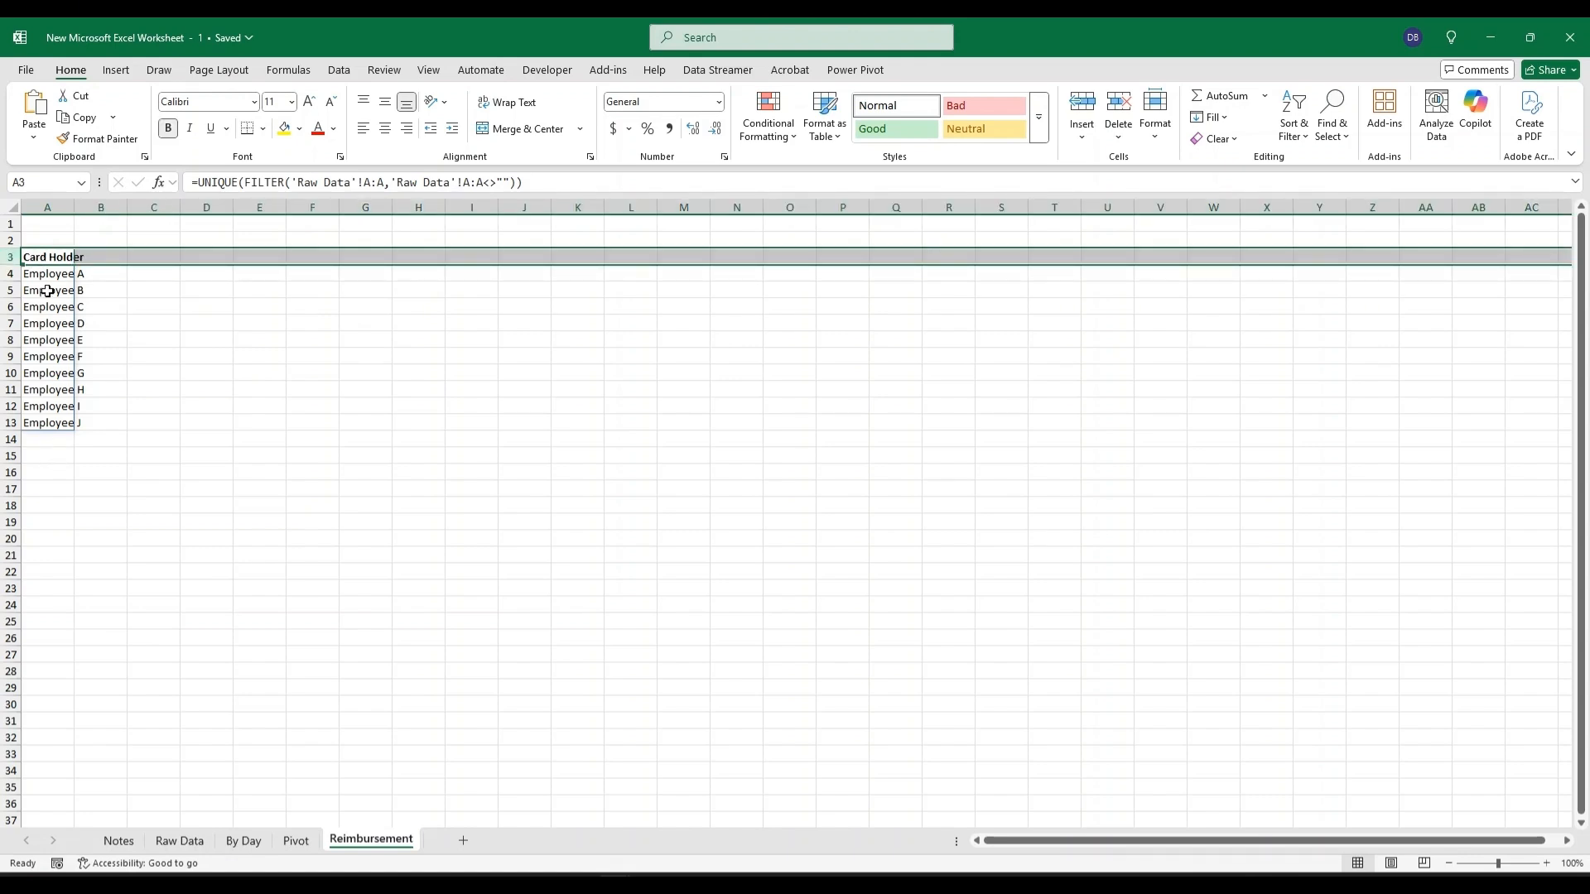
click(47, 258)
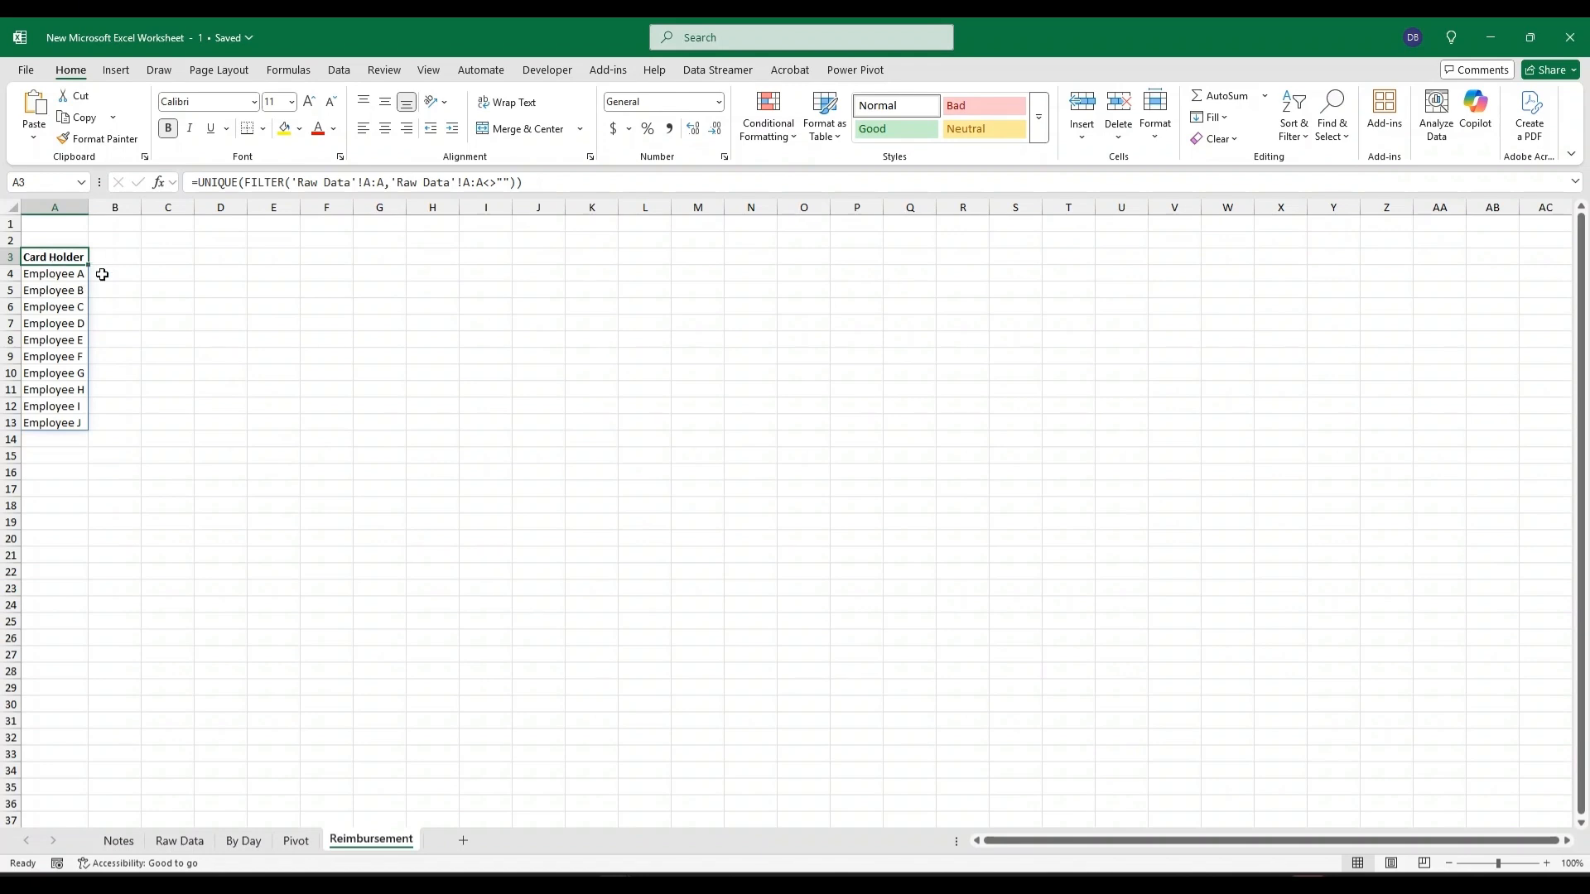
Enter the header Days Meet Criteria in B3.
click(122, 257)
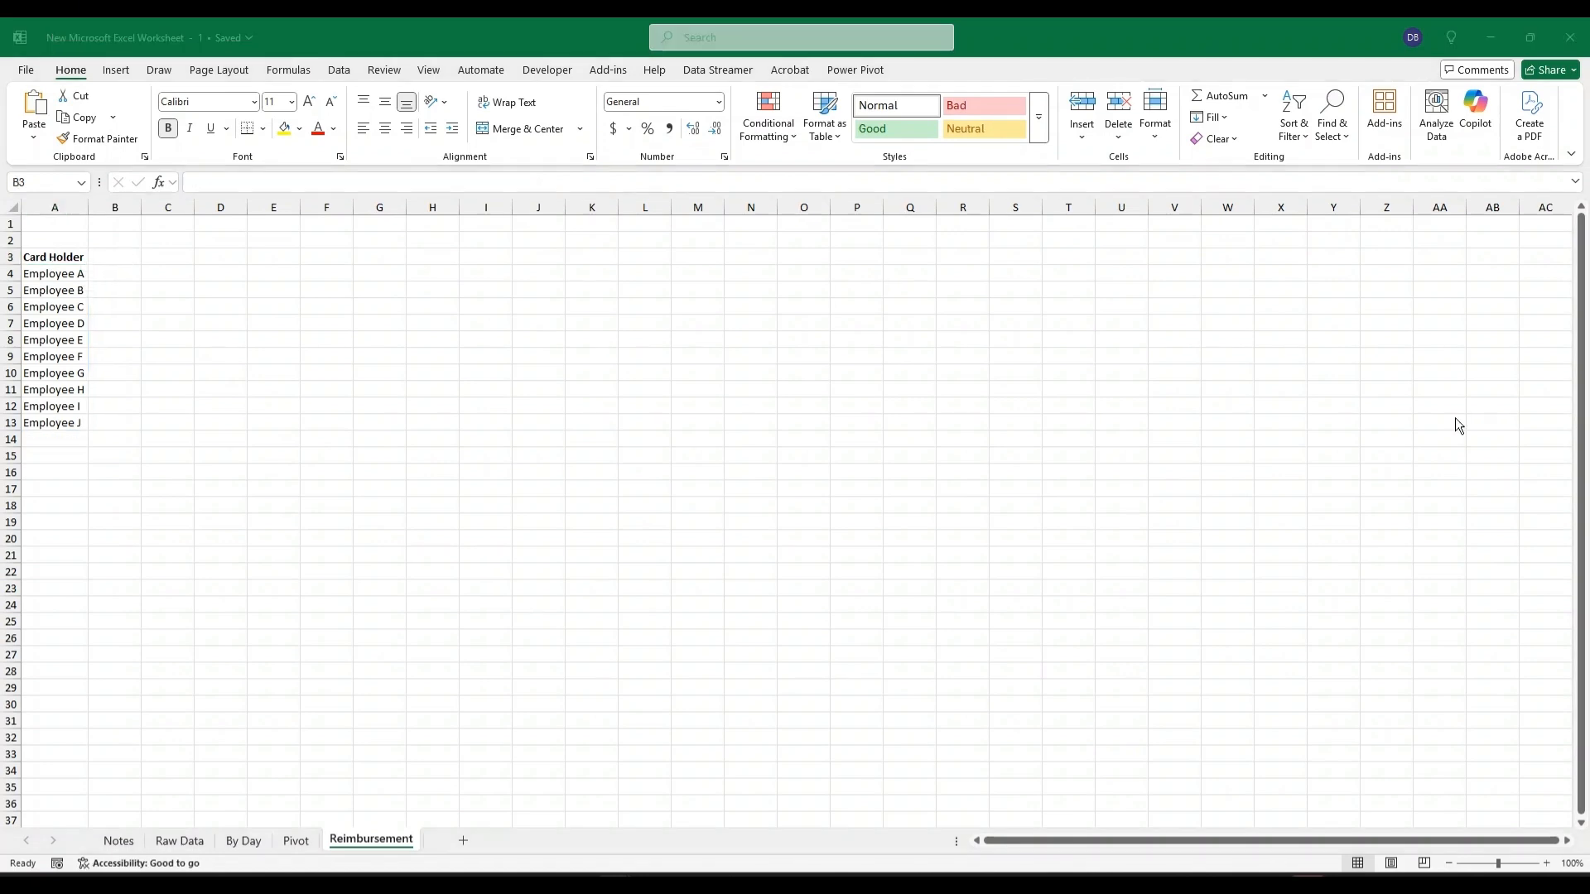
click(114, 256)
text(Days)
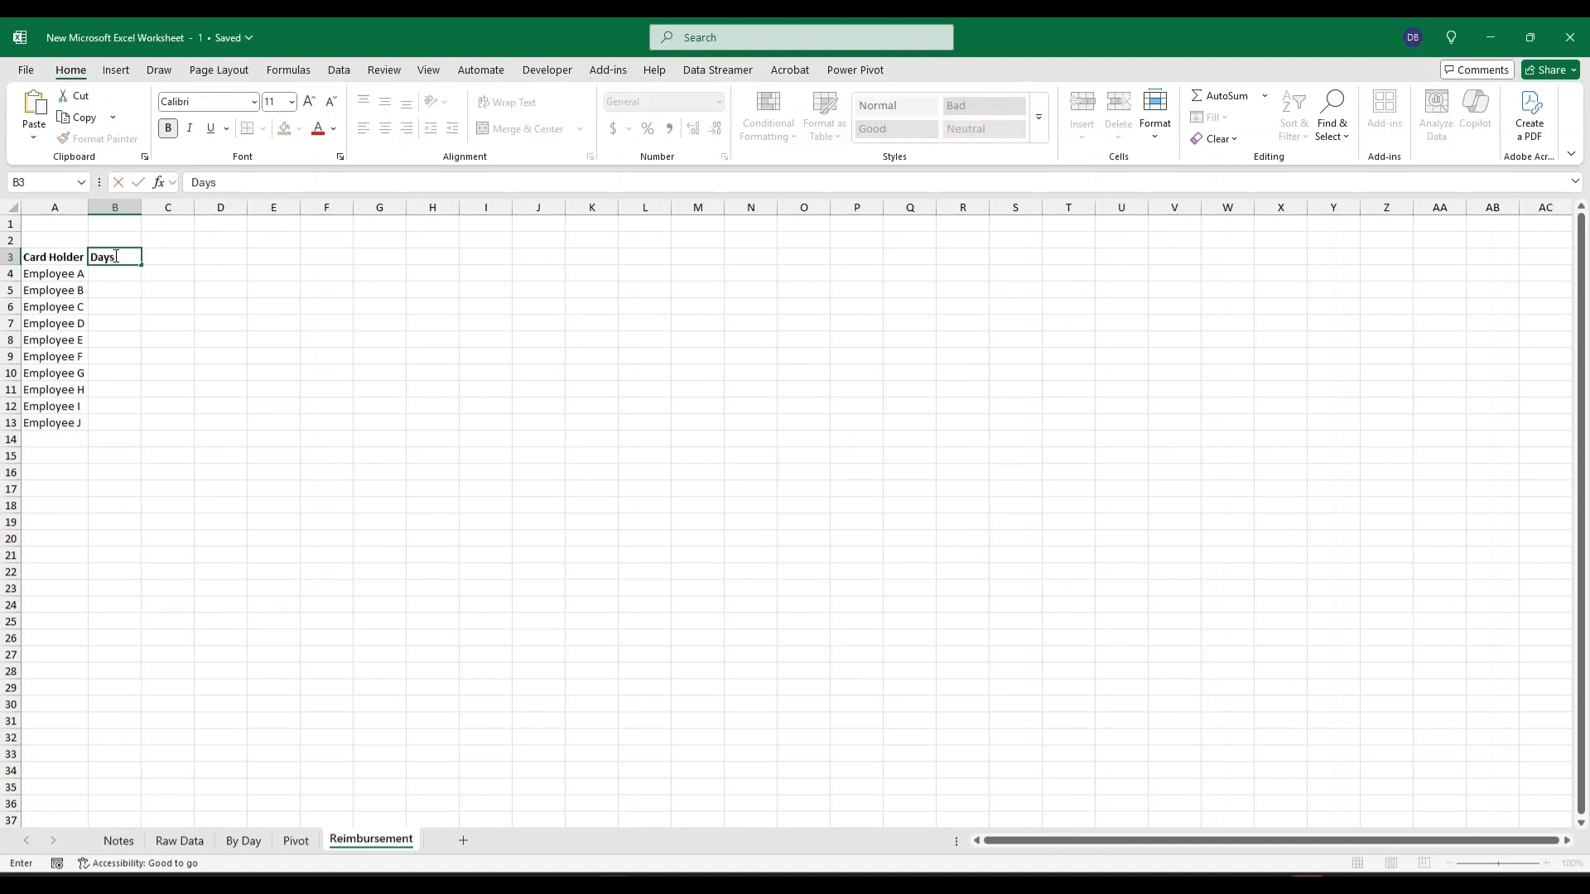
text( Meet Criteria)
key(Return)
In B4, enter =SUMIFS('By Day'!F:F,'By Day'!A:A,Reimbursement!A4) to total each holder's qualifying days.
text(=)
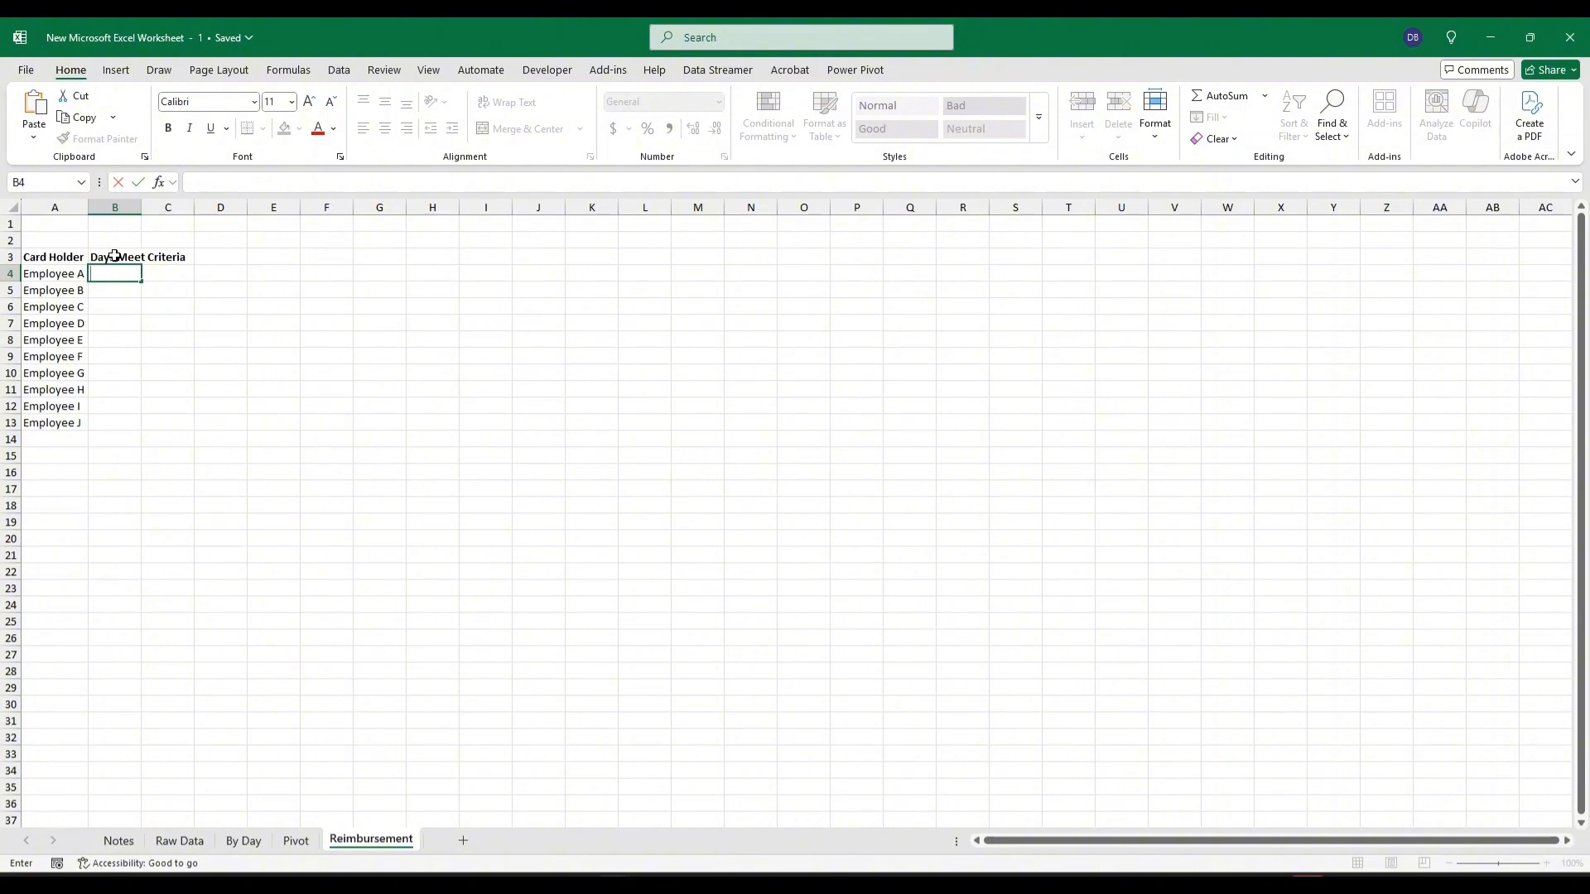
text(sumifs()
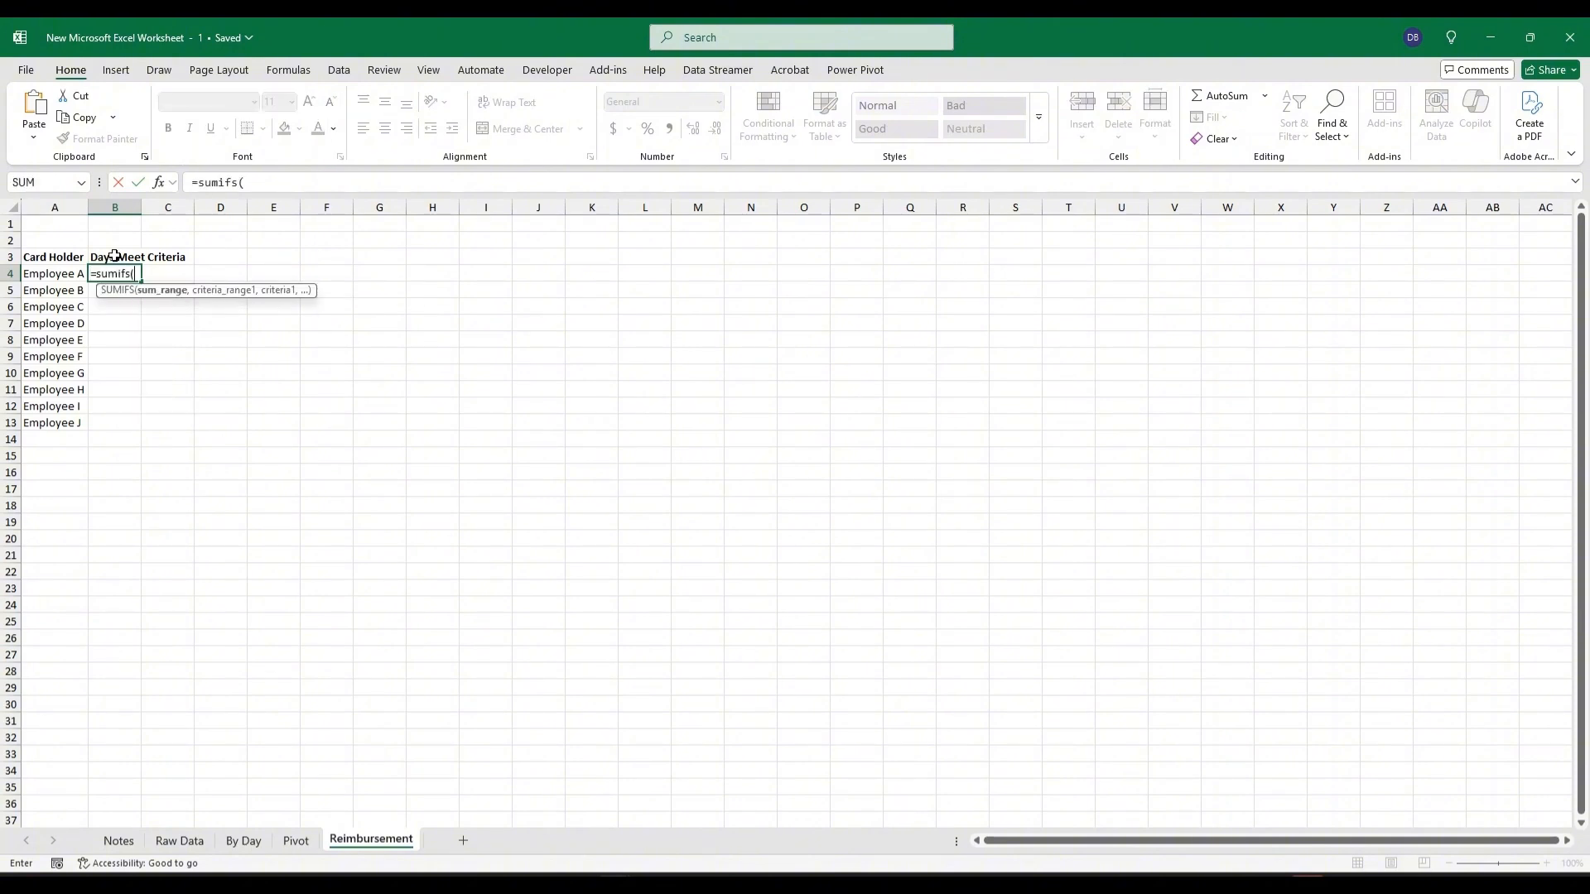
click(244, 841)
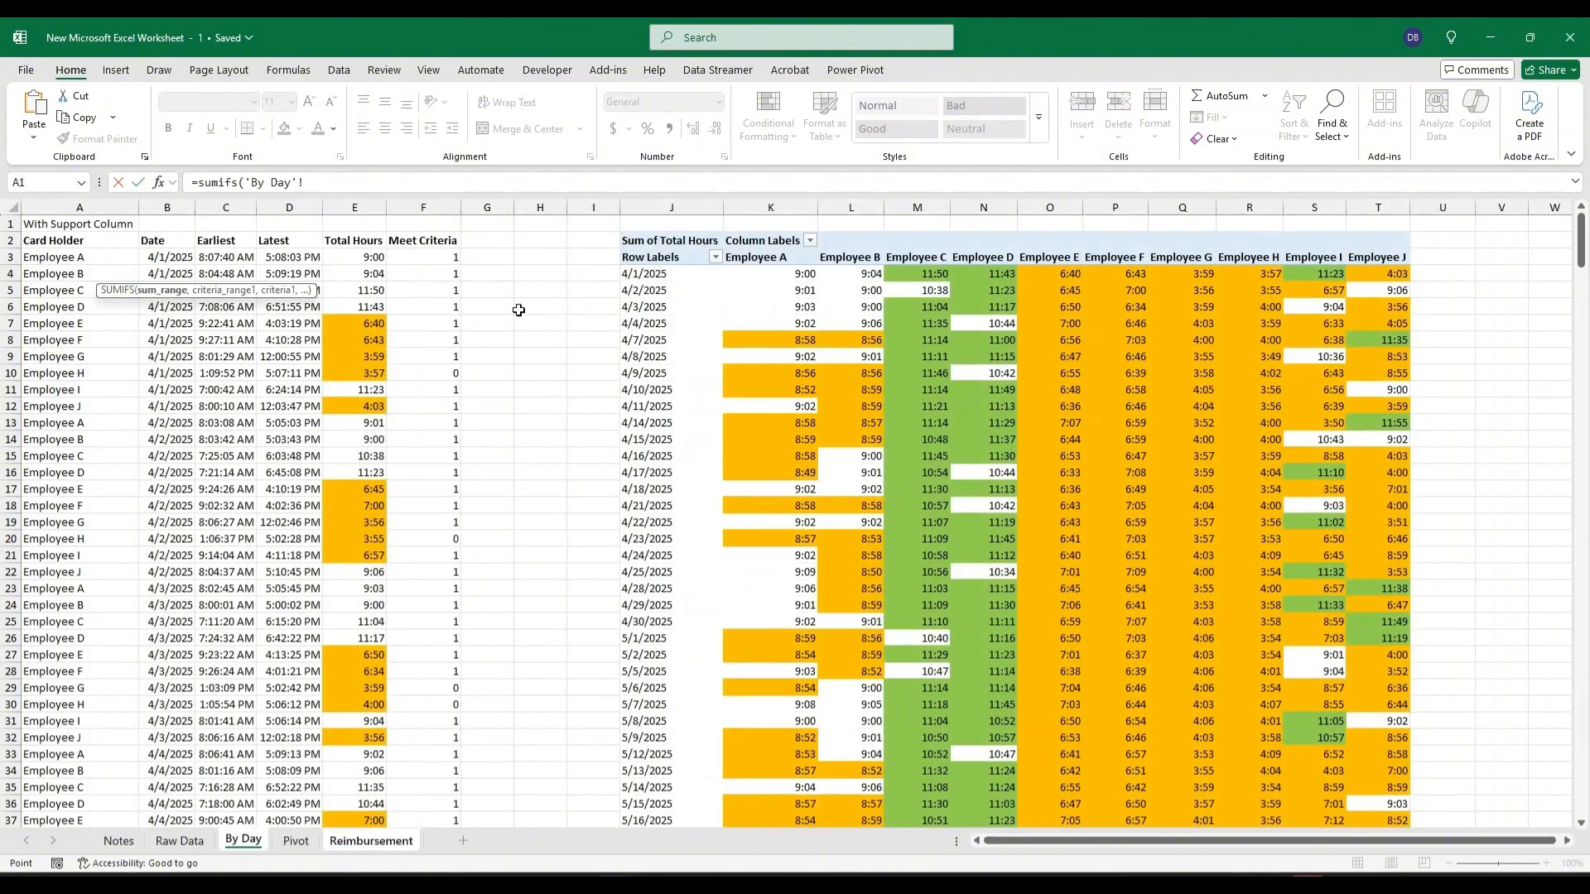
click(421, 208)
text(,)
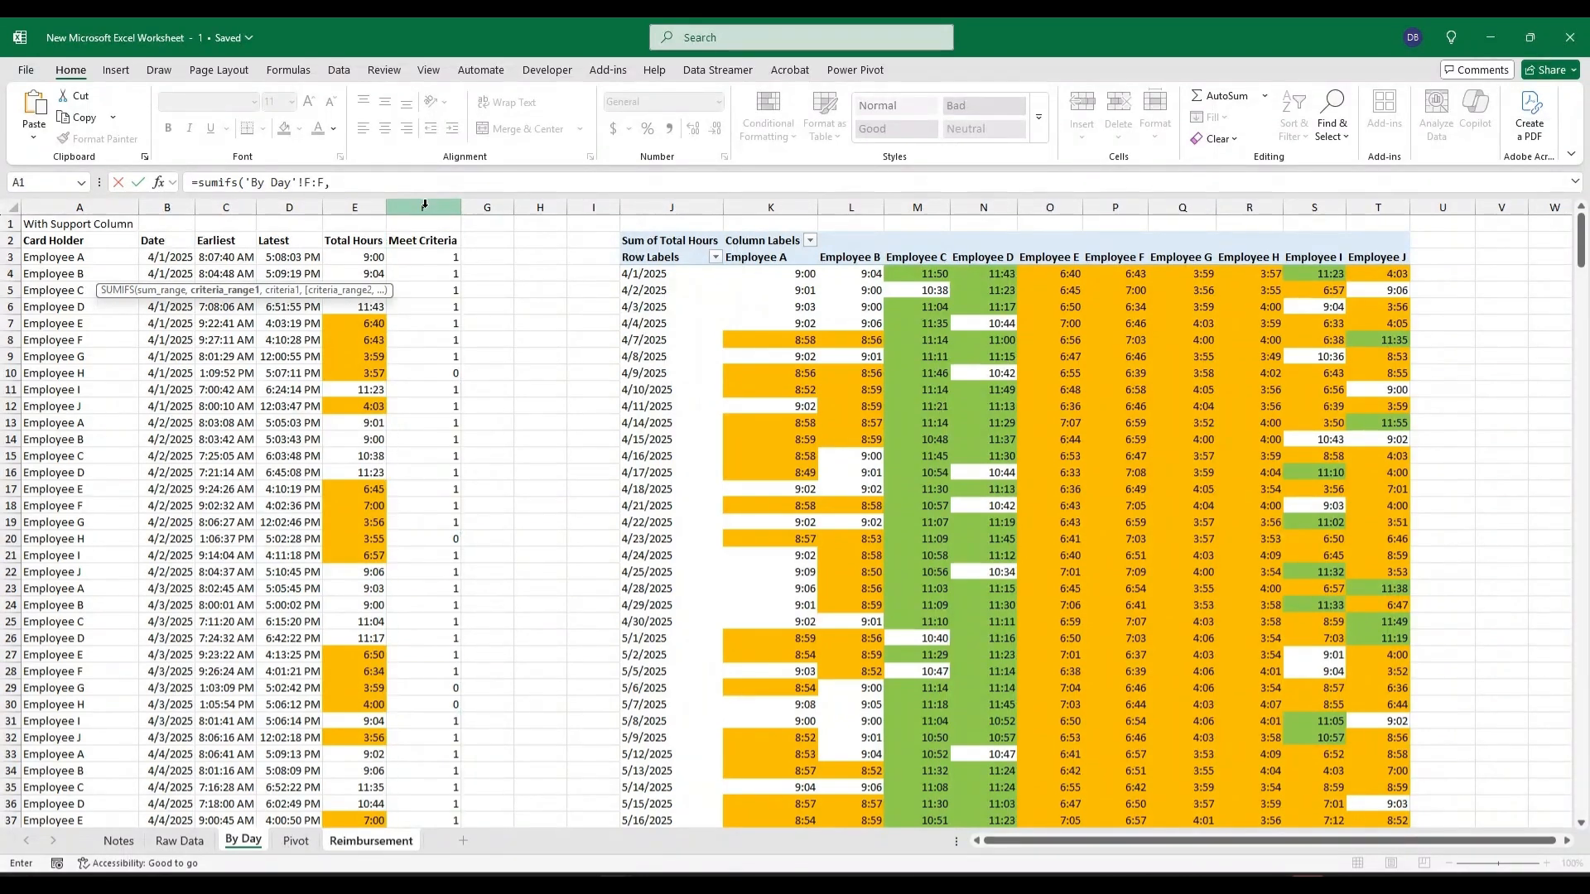
click(114, 206)
text(,)
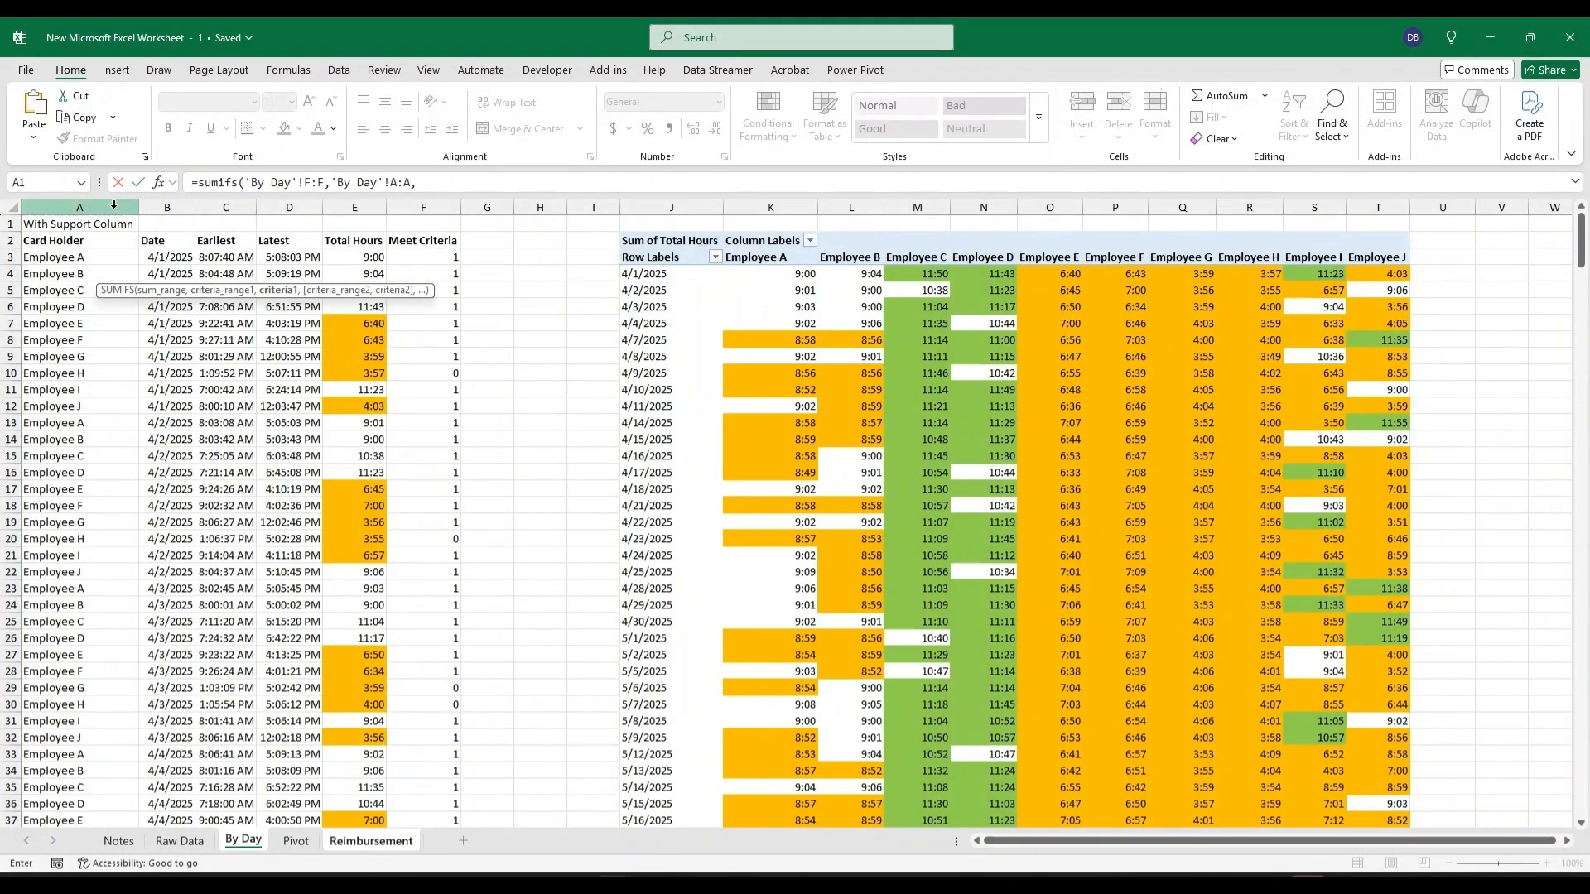
click(368, 840)
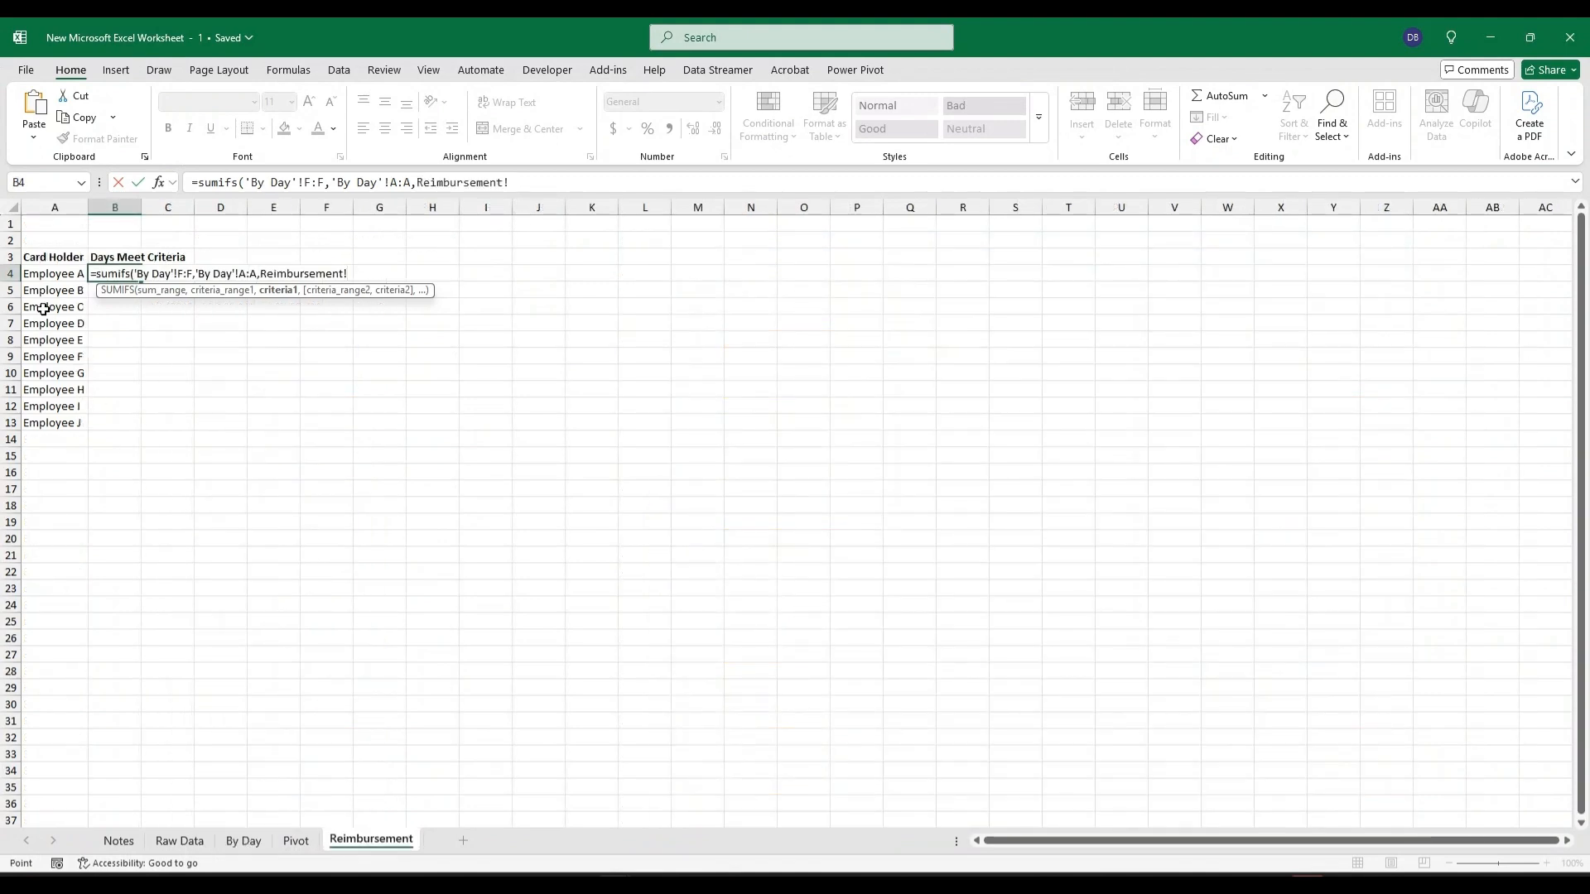
click(51, 274)
key(Return)
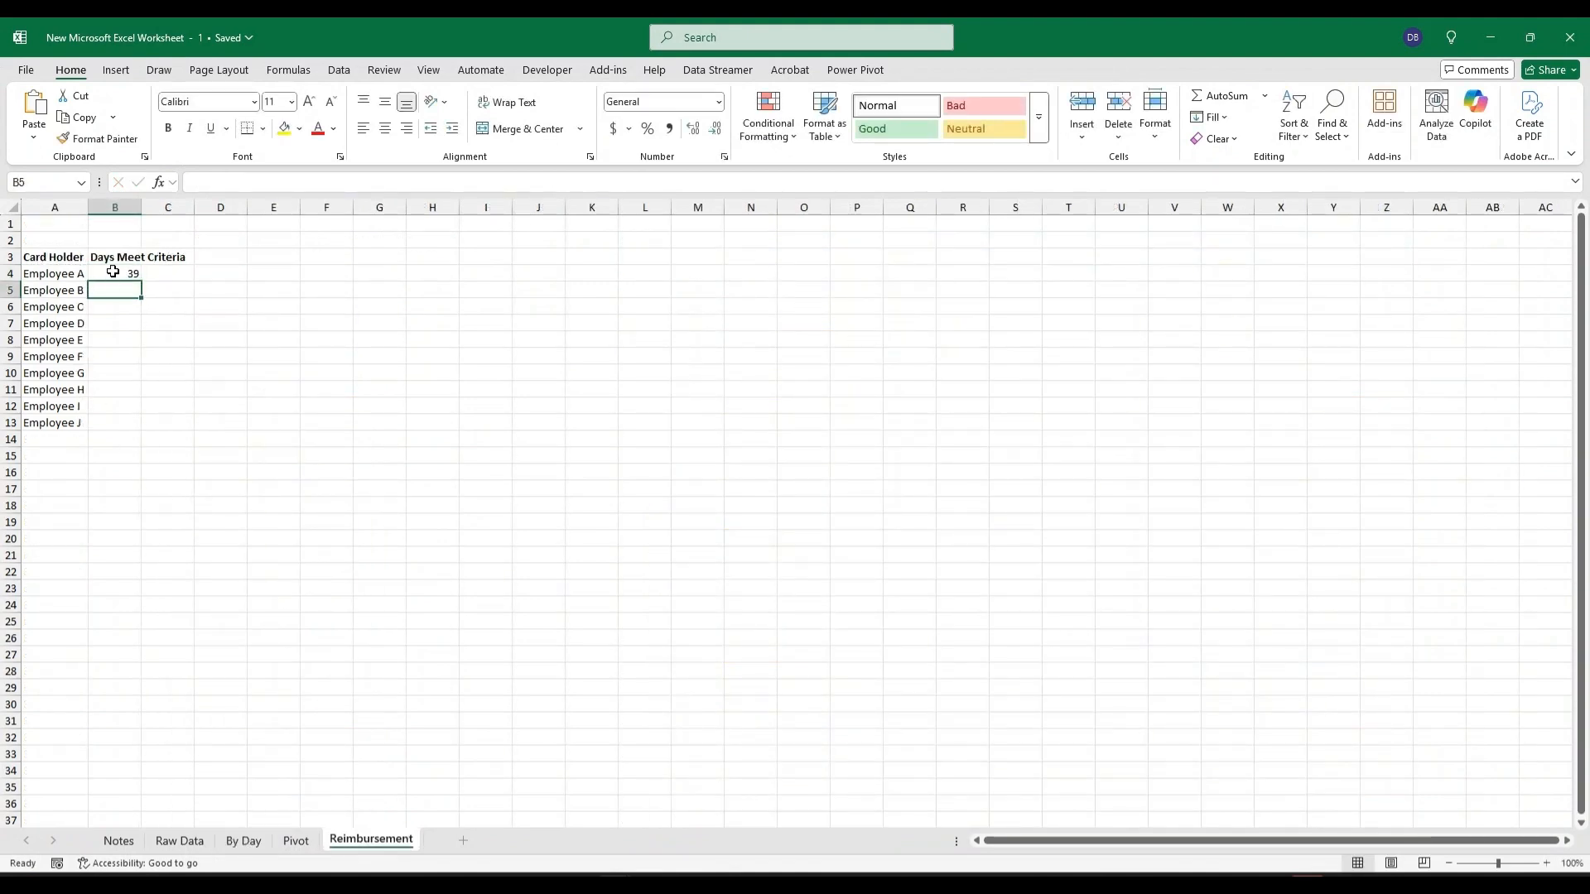
Fill the SUMIFS formula down to B13 and widen column B to fit its header.
click(116, 274)
double_click(139, 285)
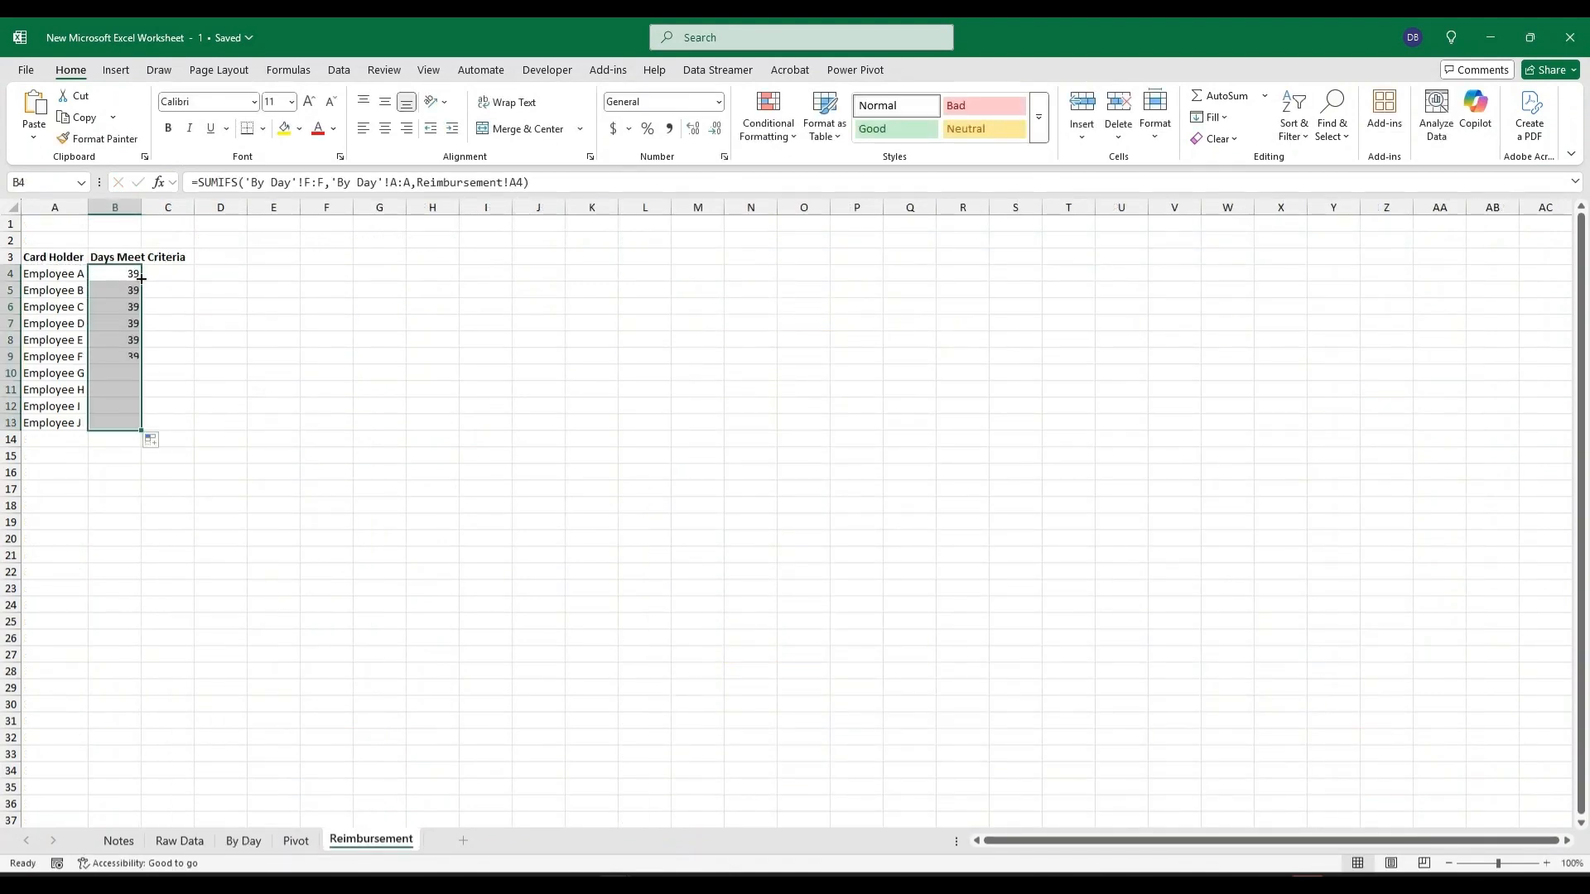
key(ctrl+Down)
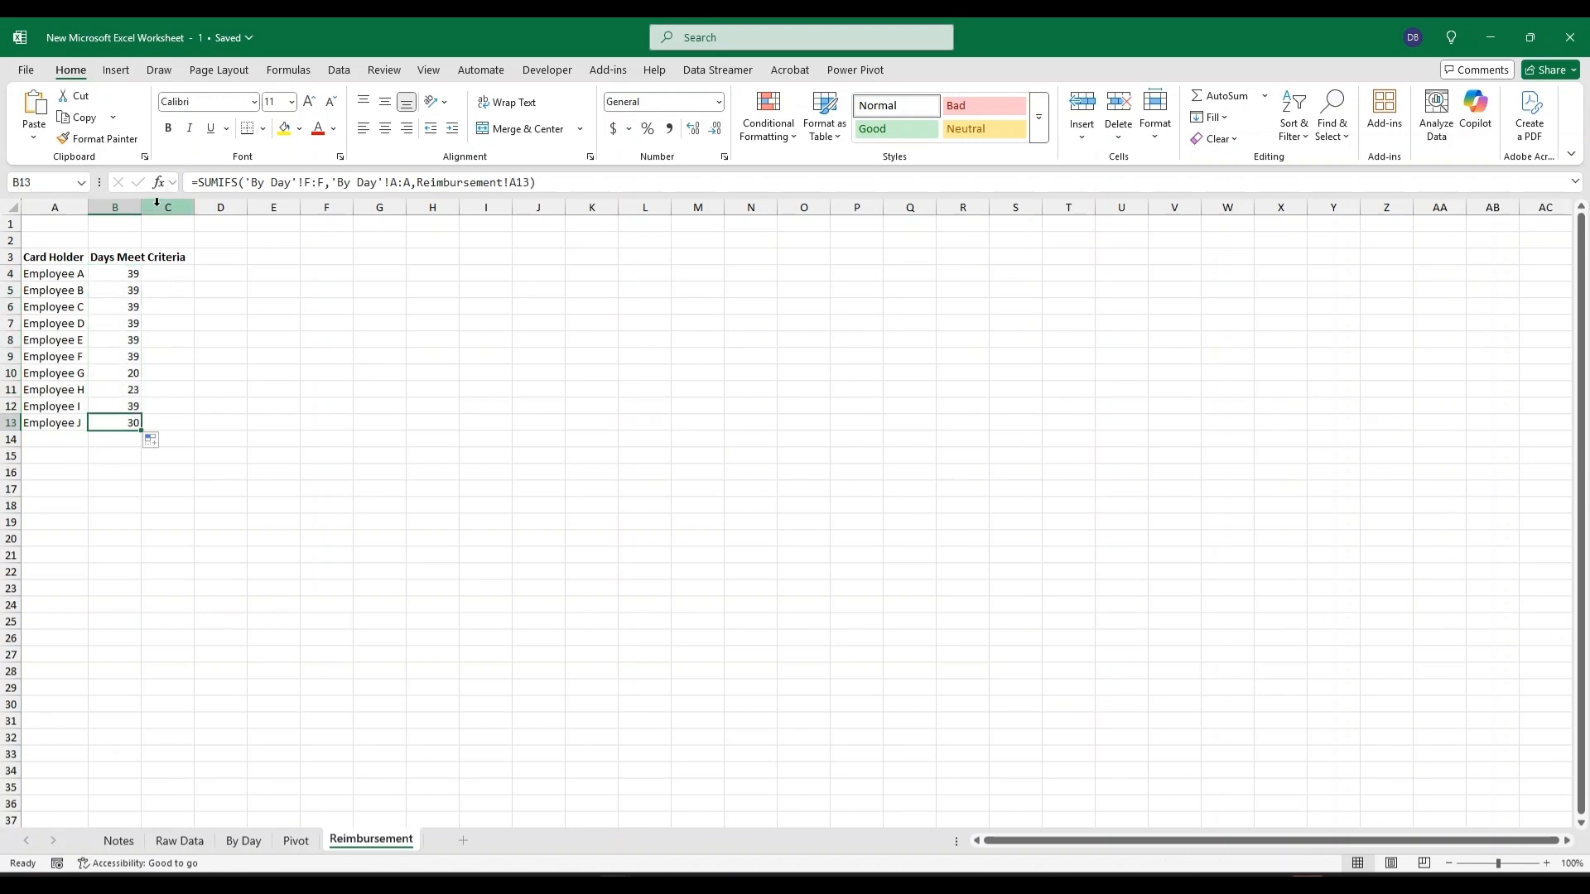
drag(143, 207, 143, 208)
double_click(143, 207)
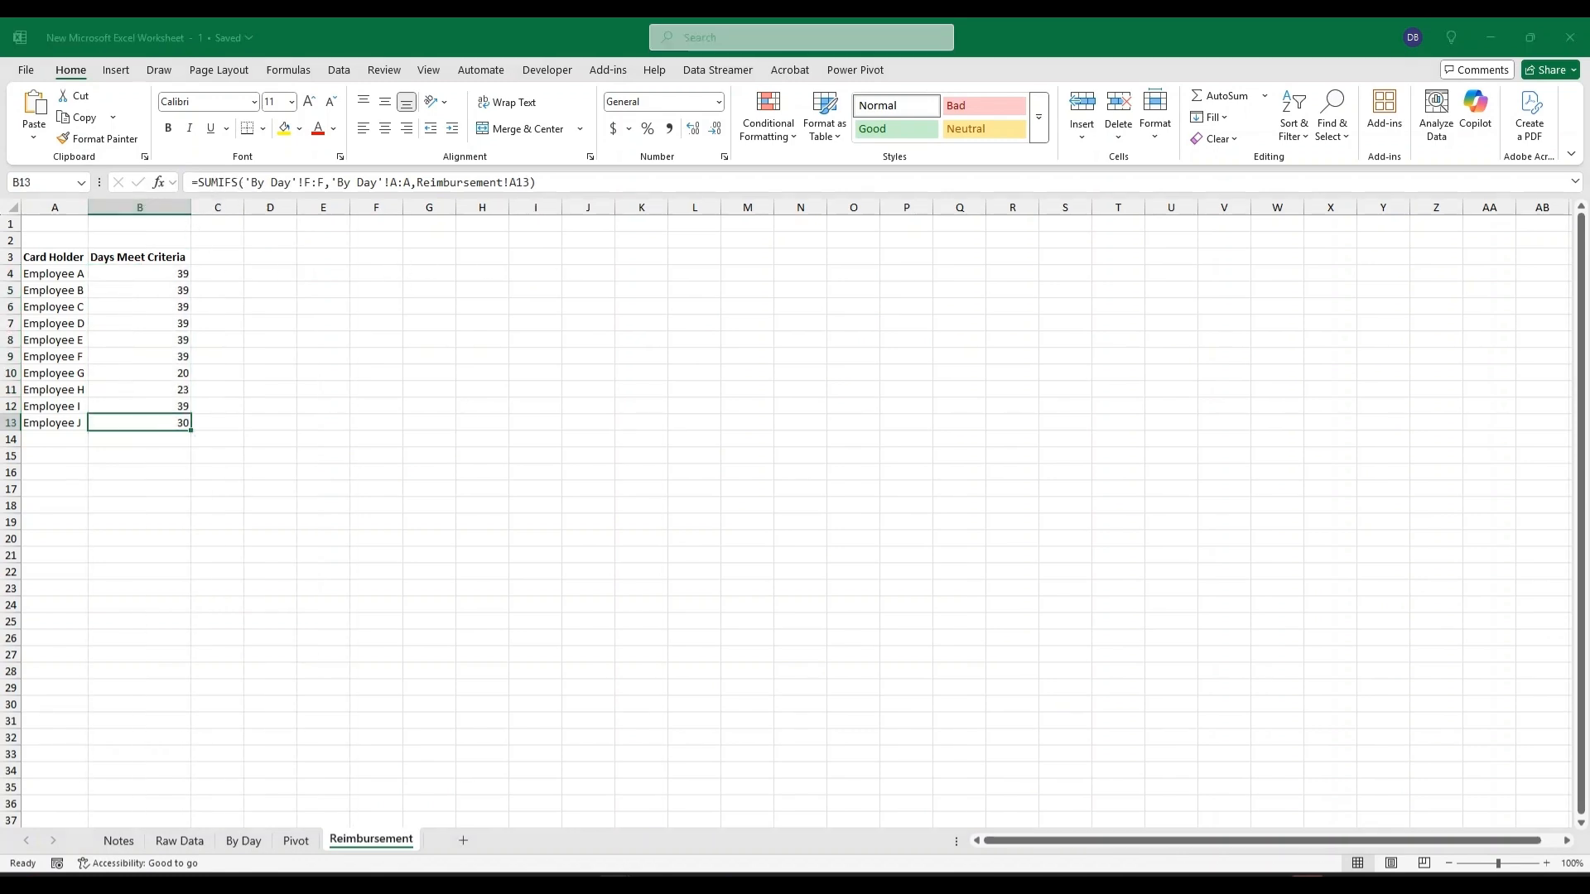
Link E3 to the A3 header and paste the UNIQUE(FILTER(...)) card holder formula from A3 into E4.
click(338, 257)
click(50, 257)
drag(523, 182, 77, 184)
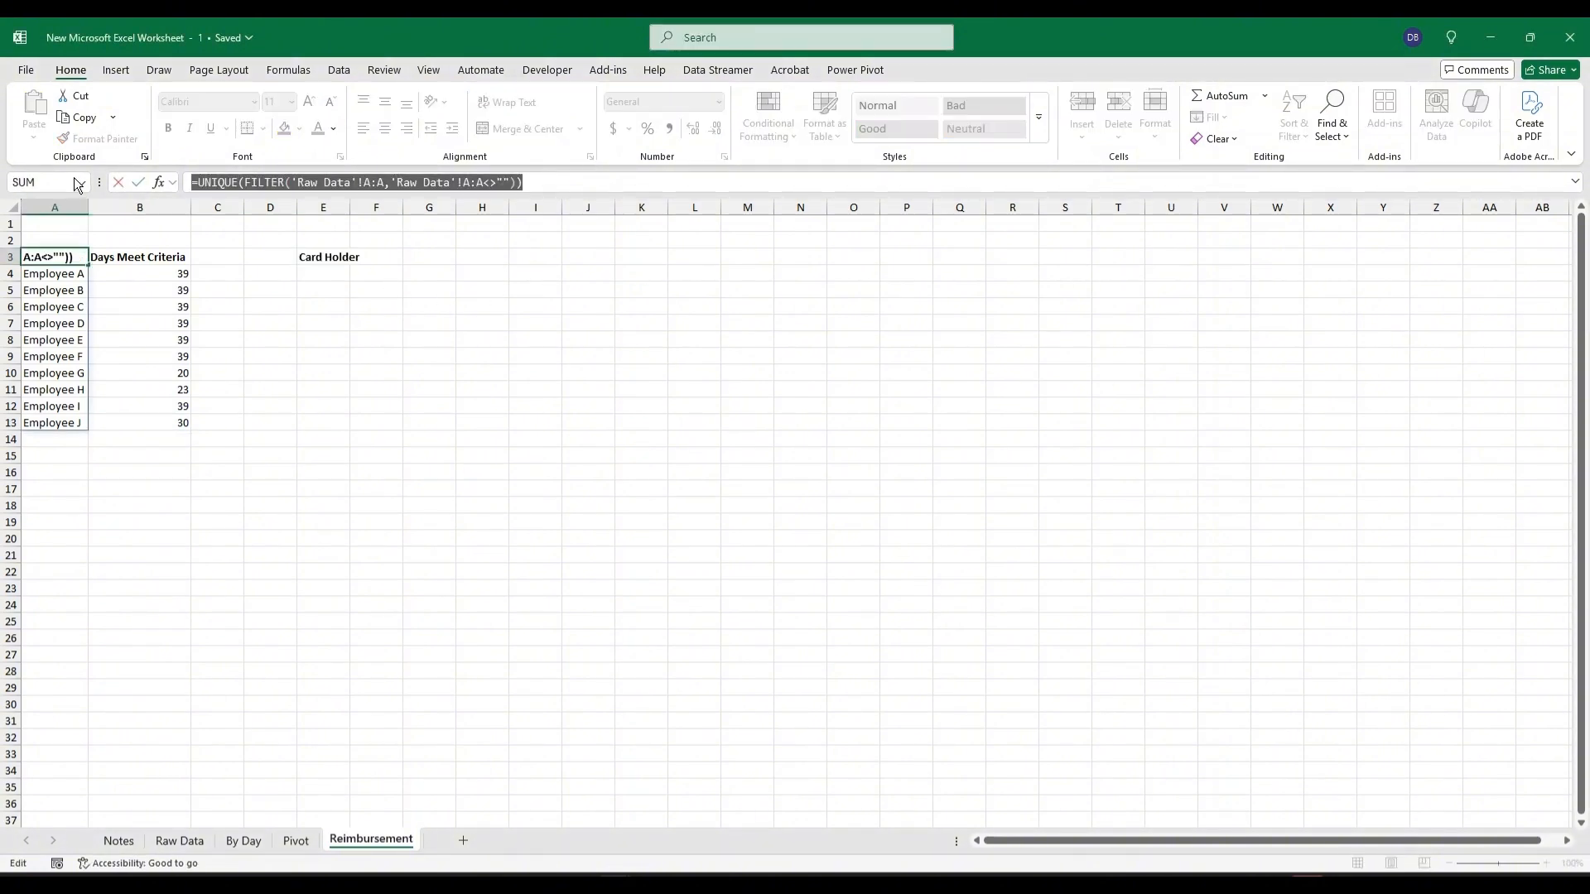
key(ctrl+c)
key(Escape)
click(330, 257)
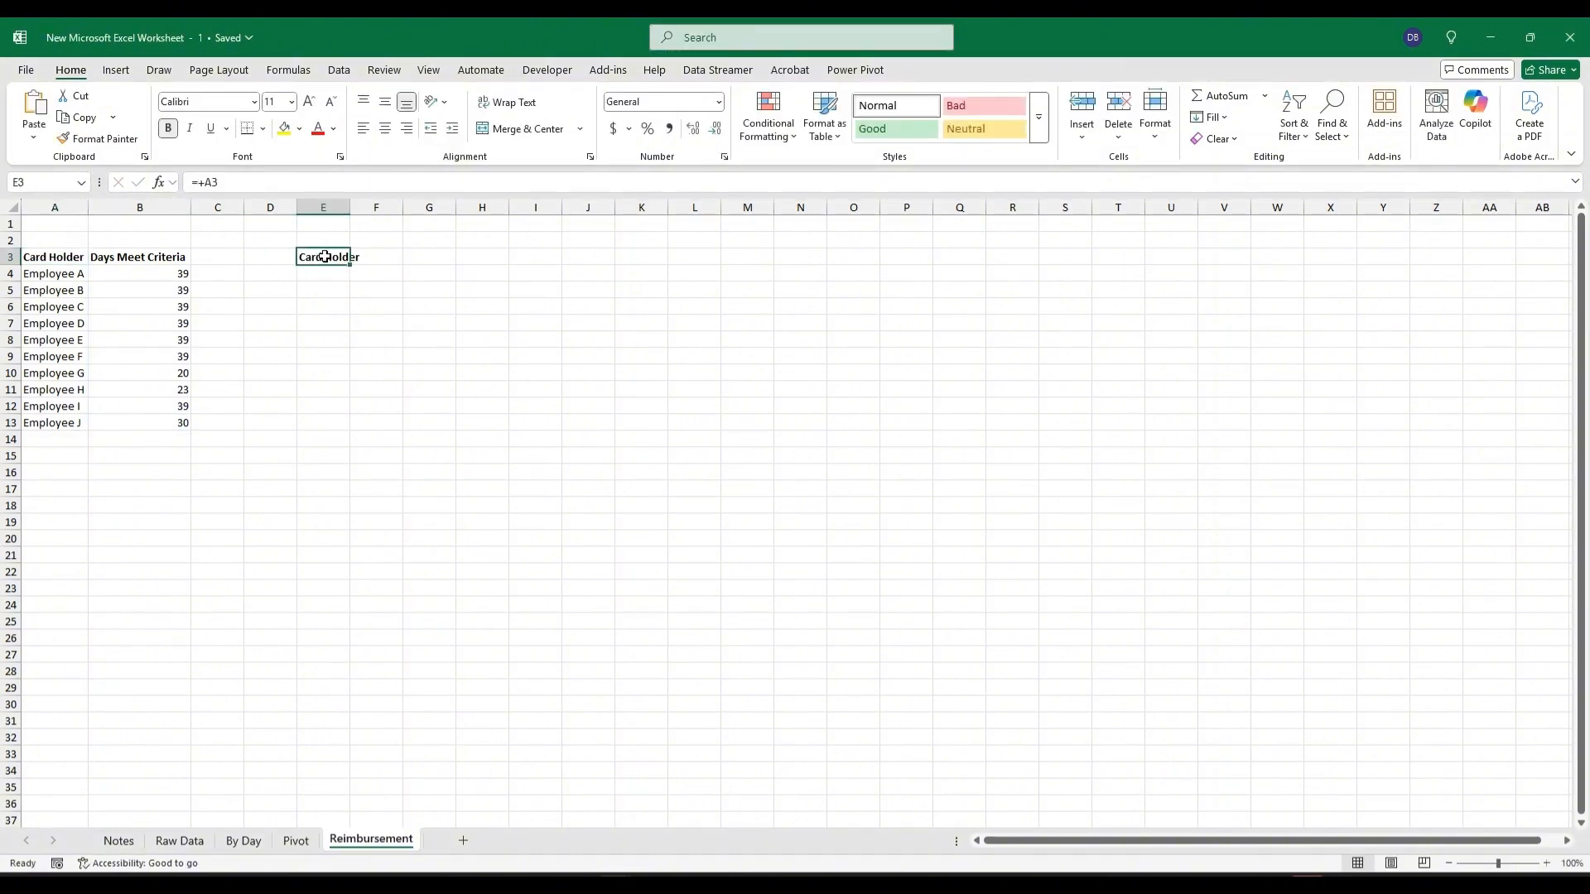
key(ctrl+v)
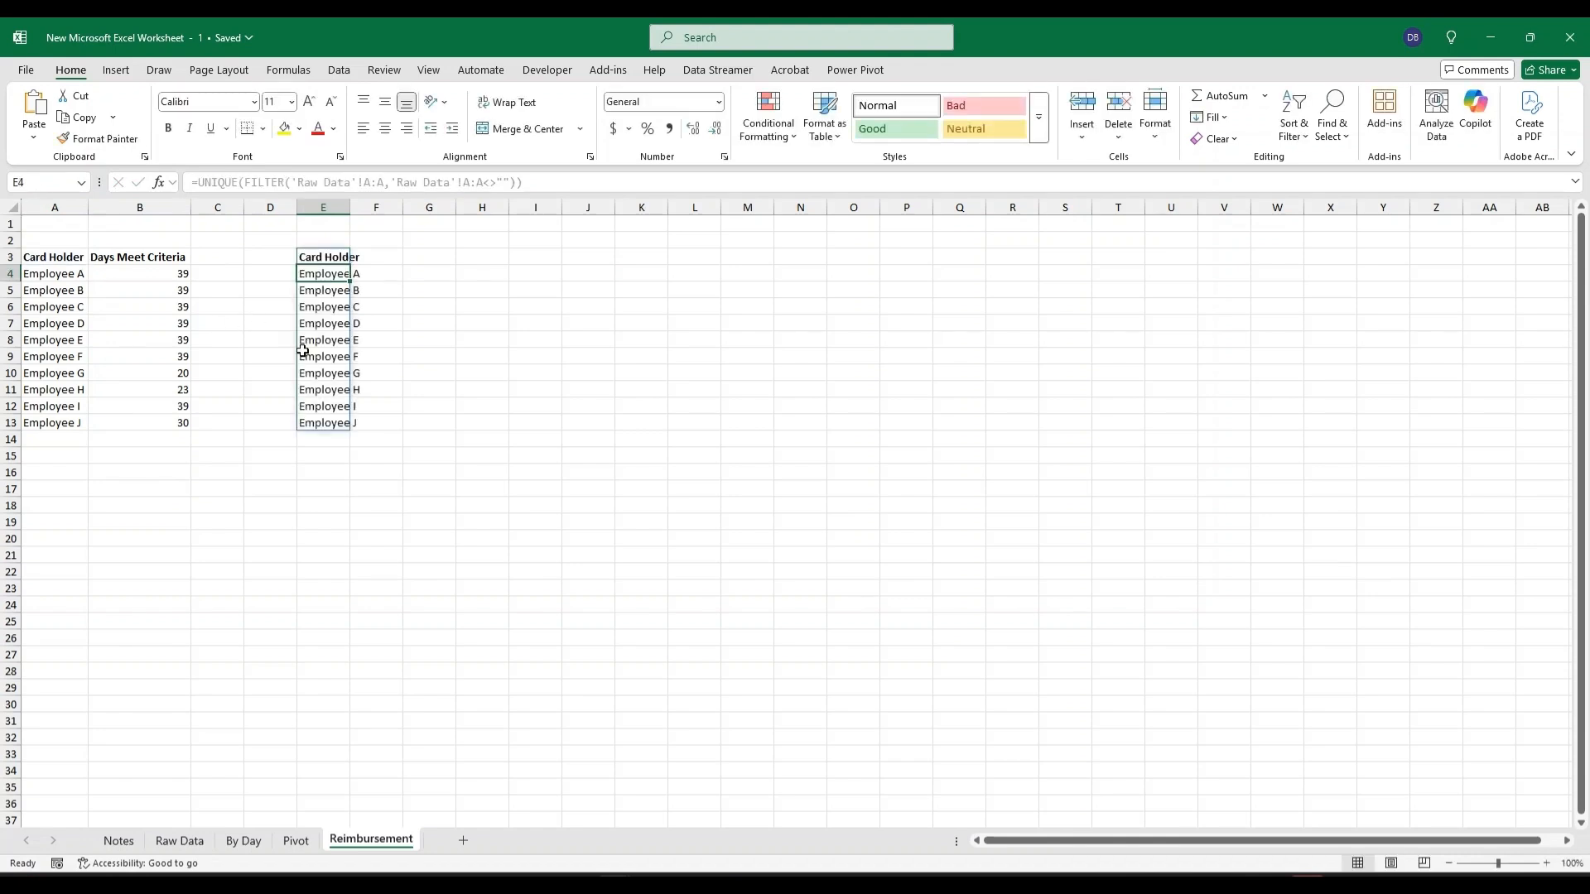
Set F3 to reference the B3 header with =+B3.
click(372, 257)
text(+)
click(124, 256)
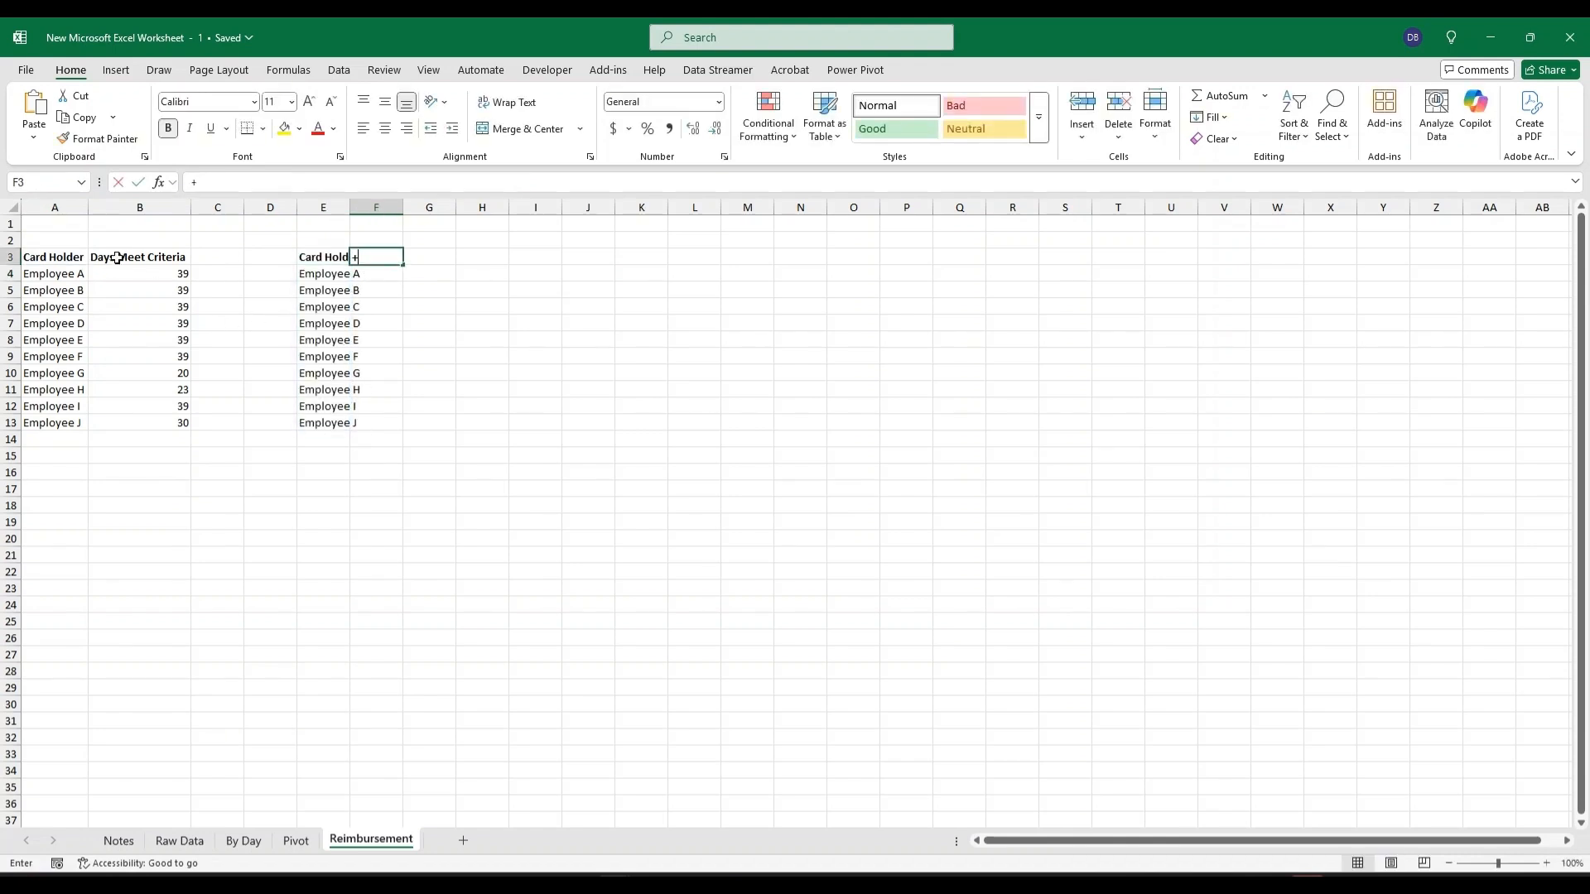
key(Return)
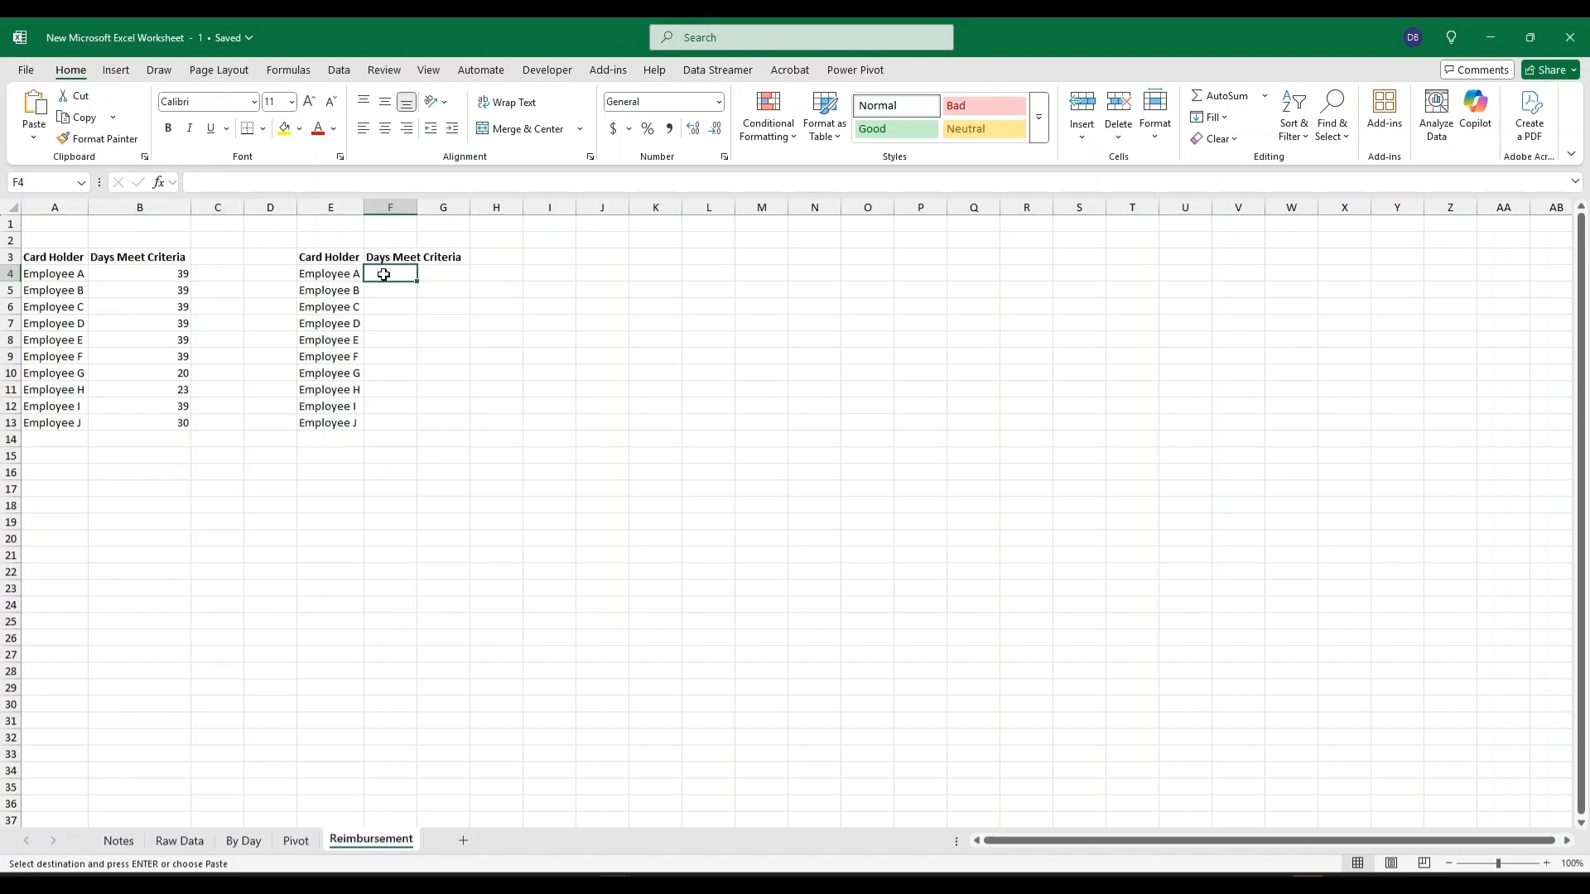
In F4, start a SUMPRODUCT formula with the condition 'By Day'!A2:A392=Reimbursement!E4.
text(=sumproduct()
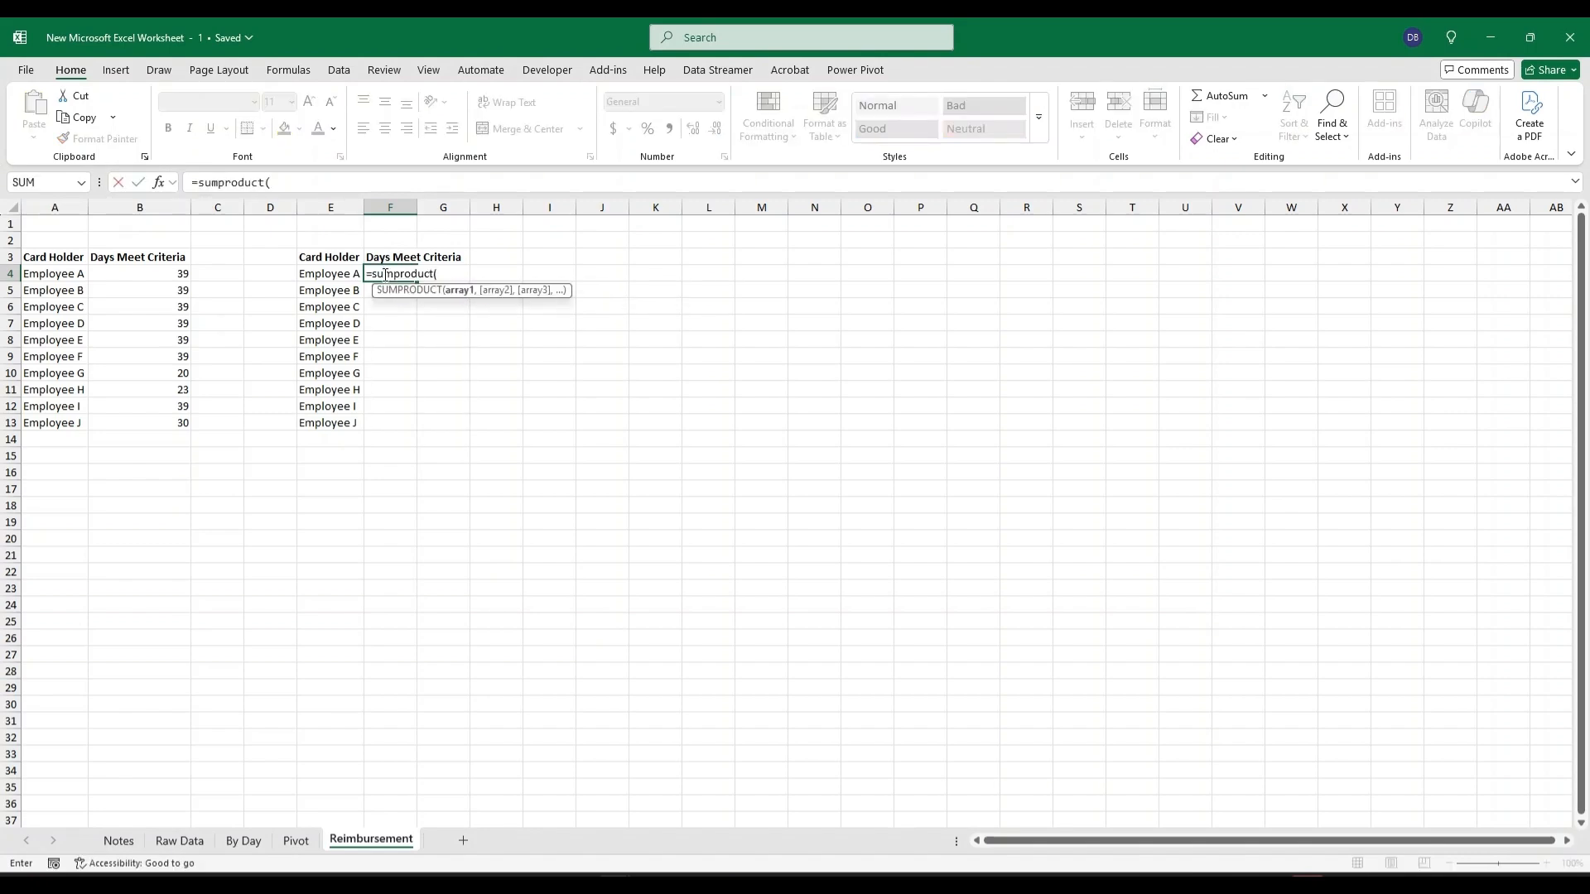
click(243, 841)
click(79, 240)
key(ctrl+shift+Down)
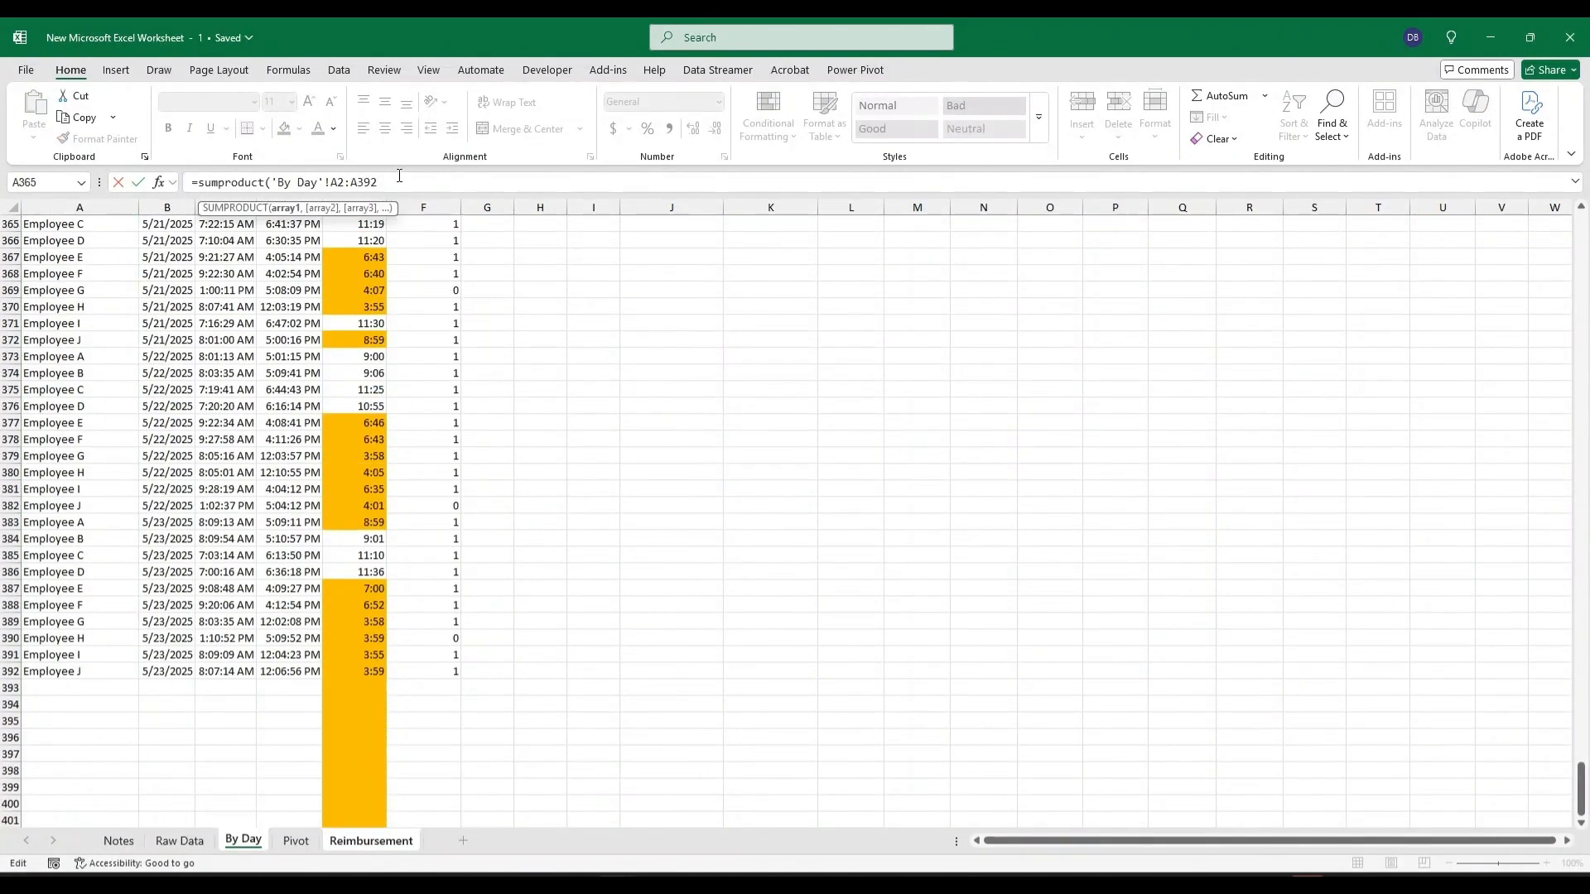
text(=)
click(372, 841)
click(342, 273)
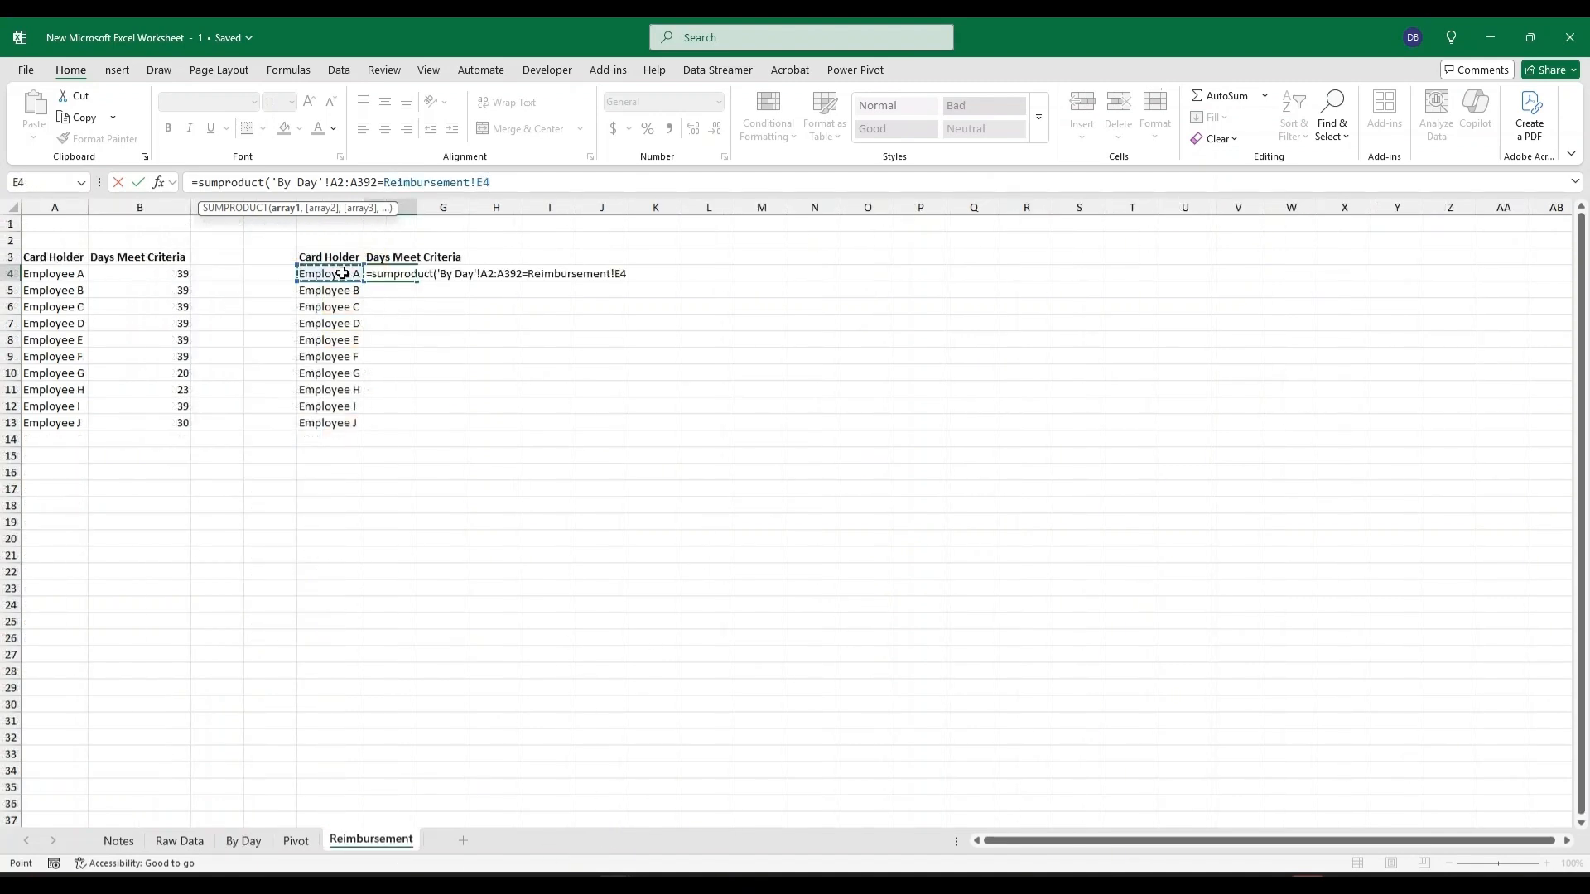
text()*)
Extend the F4 SUMPRODUCT formula with the condition MOD('By Day'!C2:C392,1)<TIME(13,0,0).
click(529, 184)
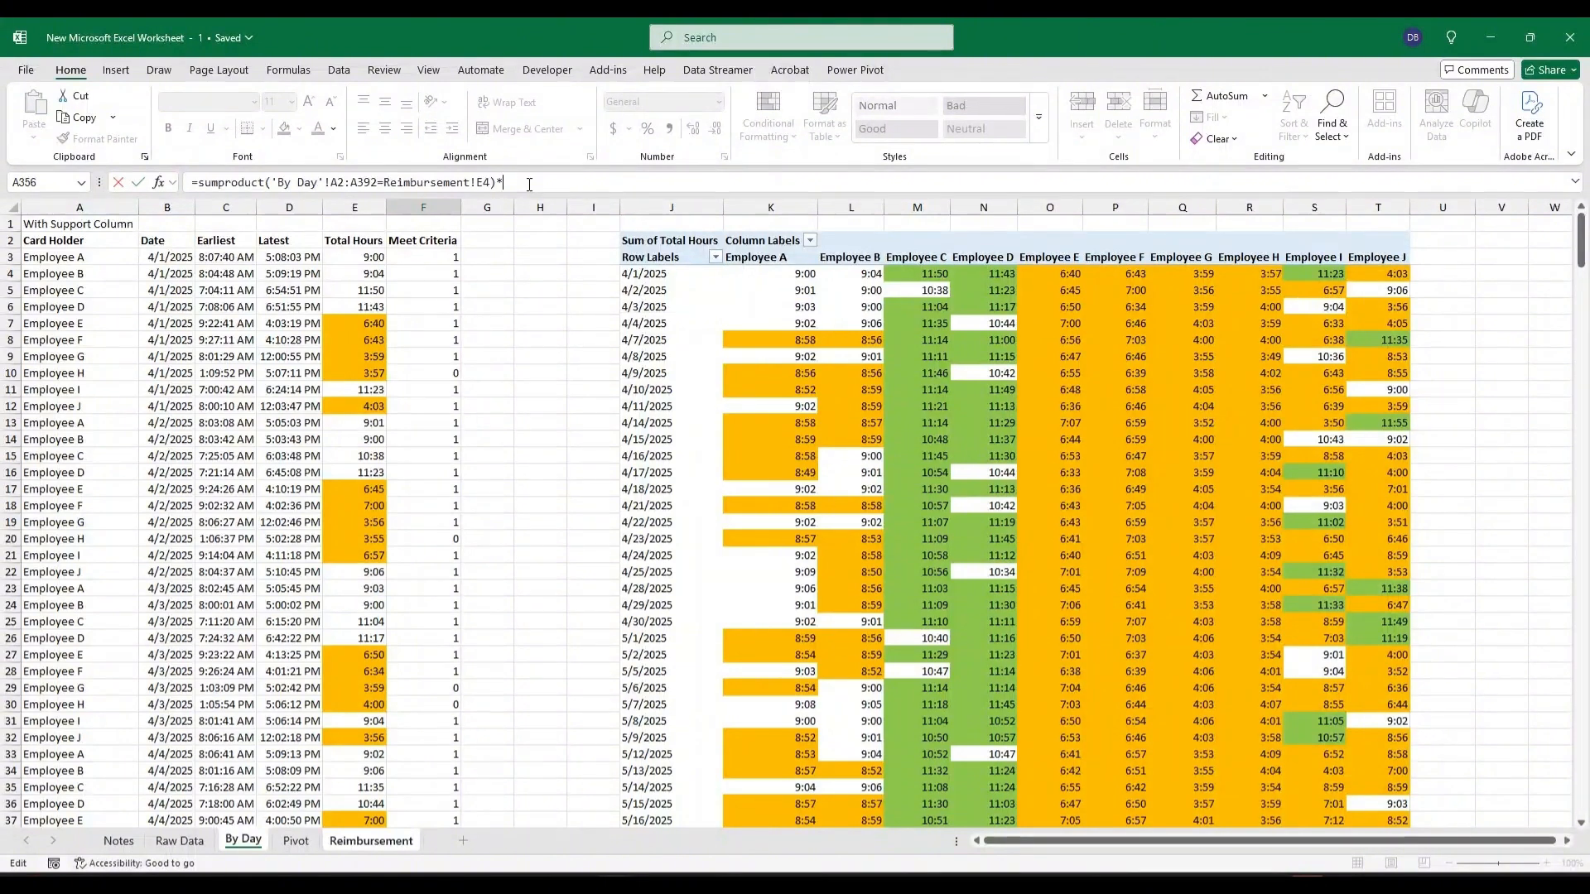
text(*(mod)
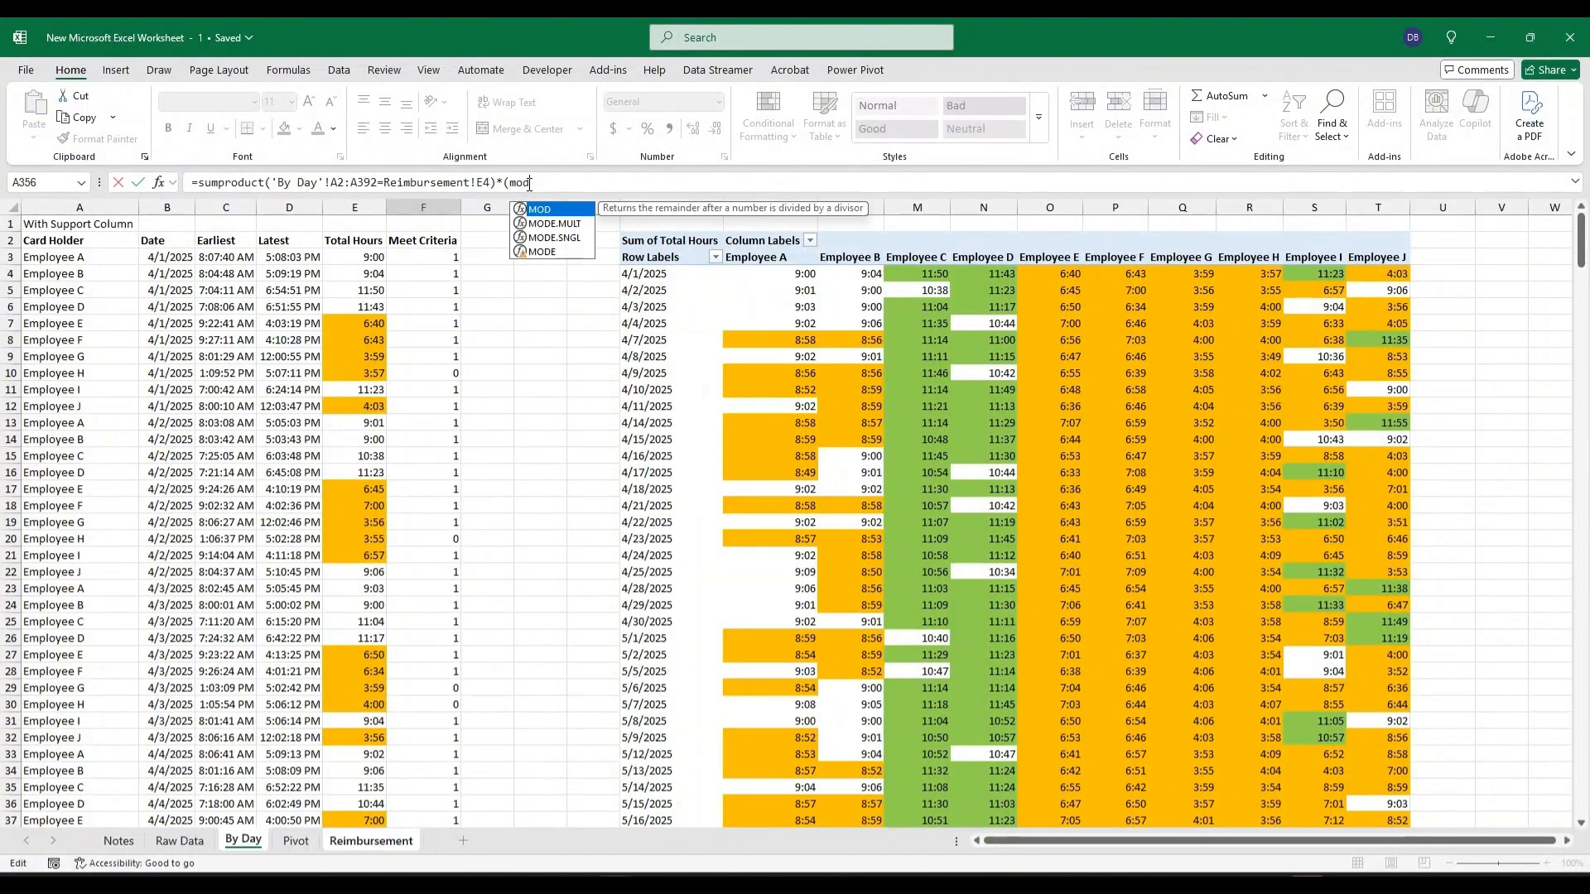
text(()
click(218, 240)
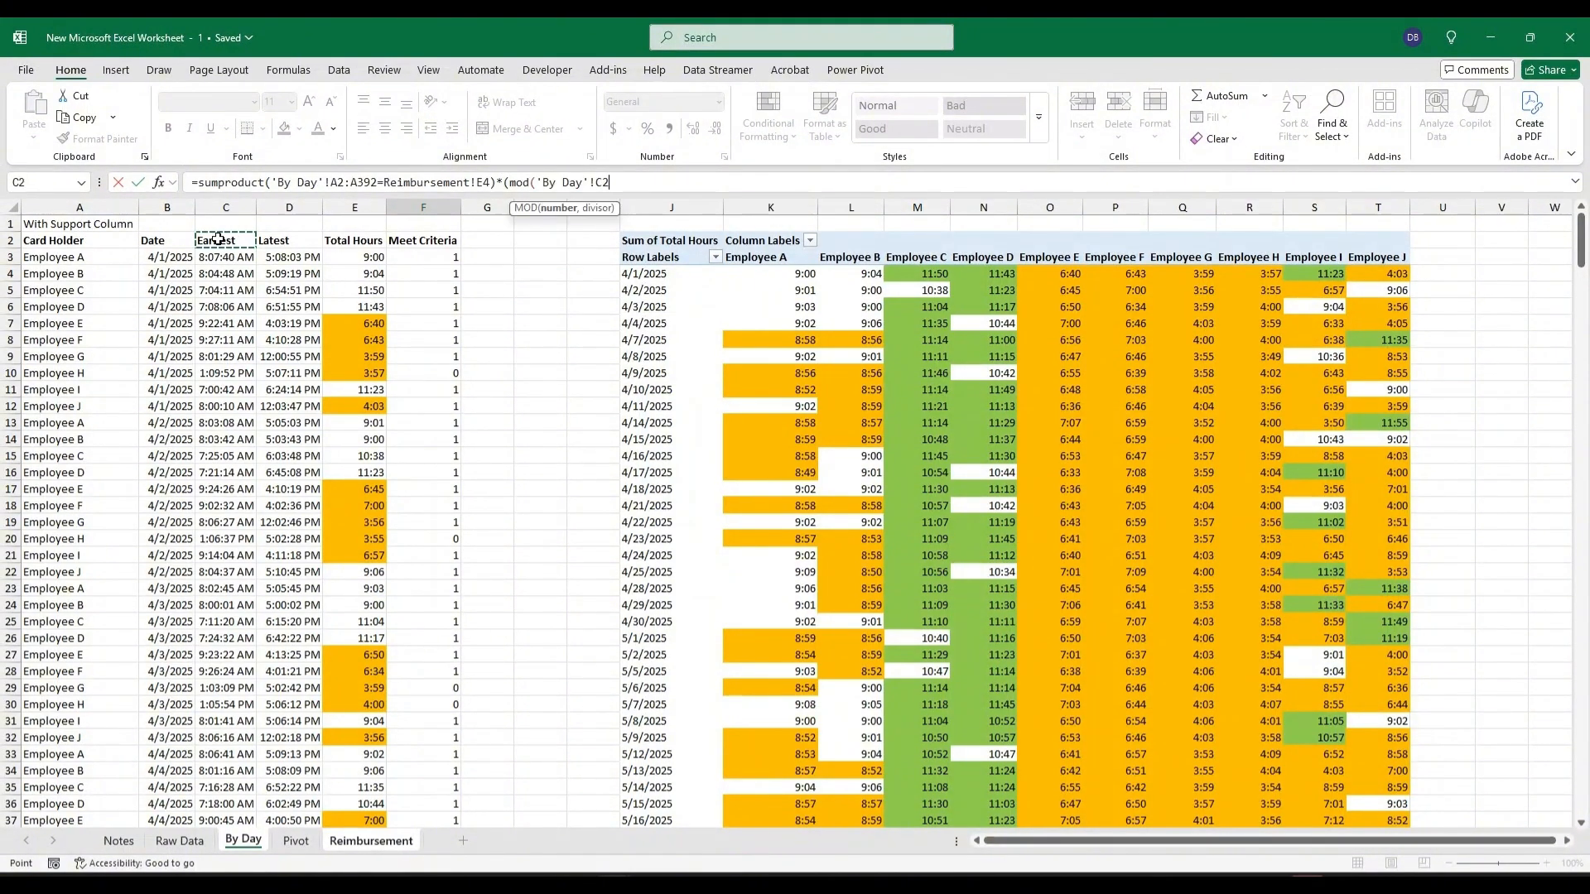
key(ctrl+shift+Down)
text(,1))
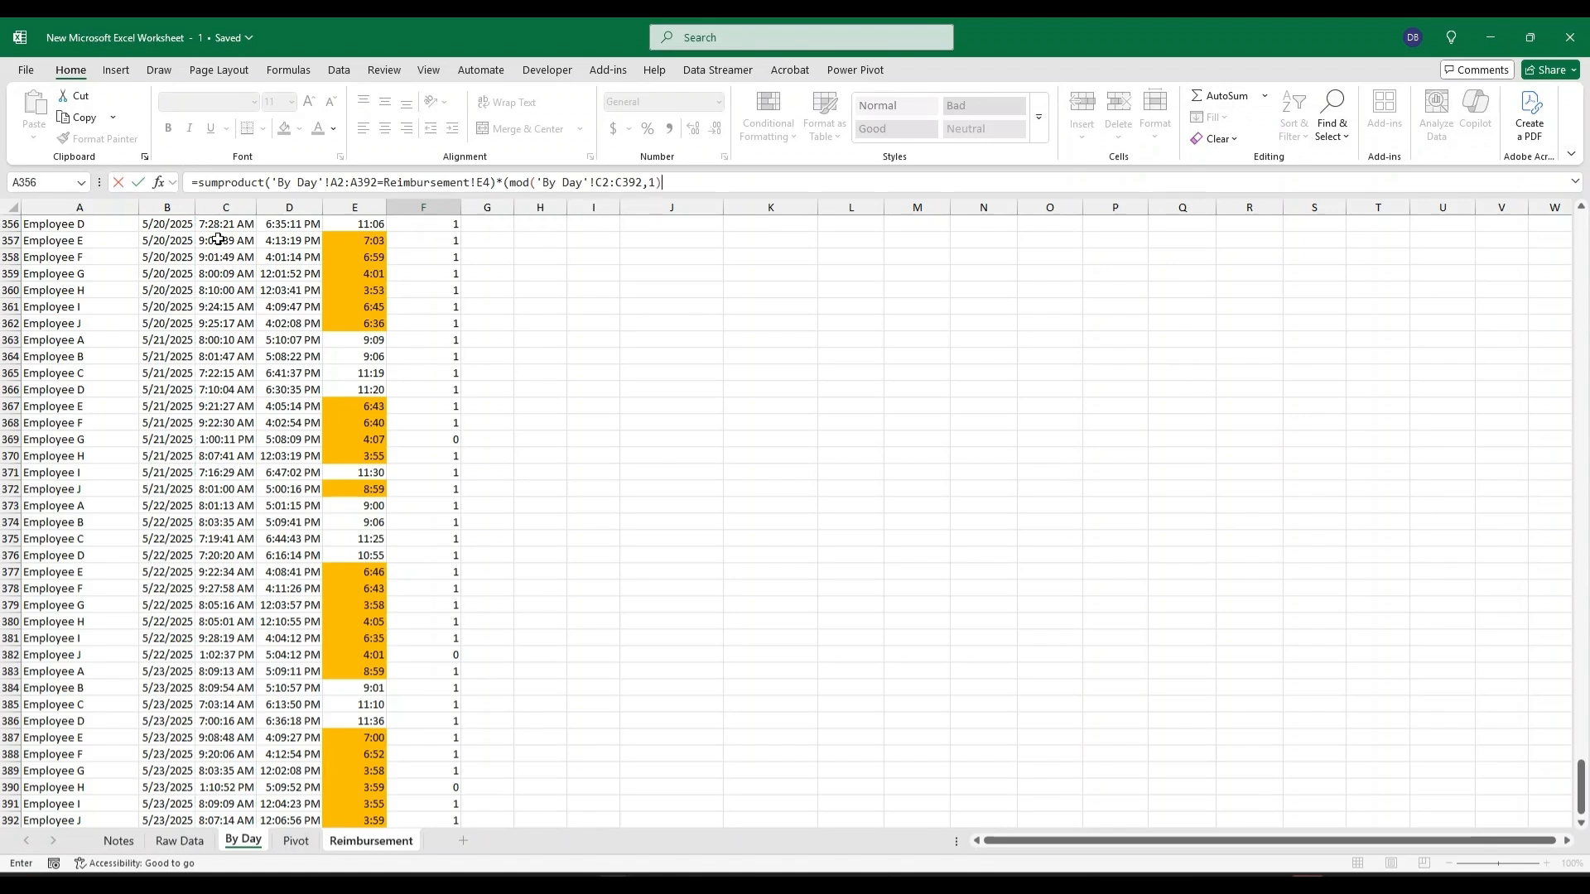
text(<time()
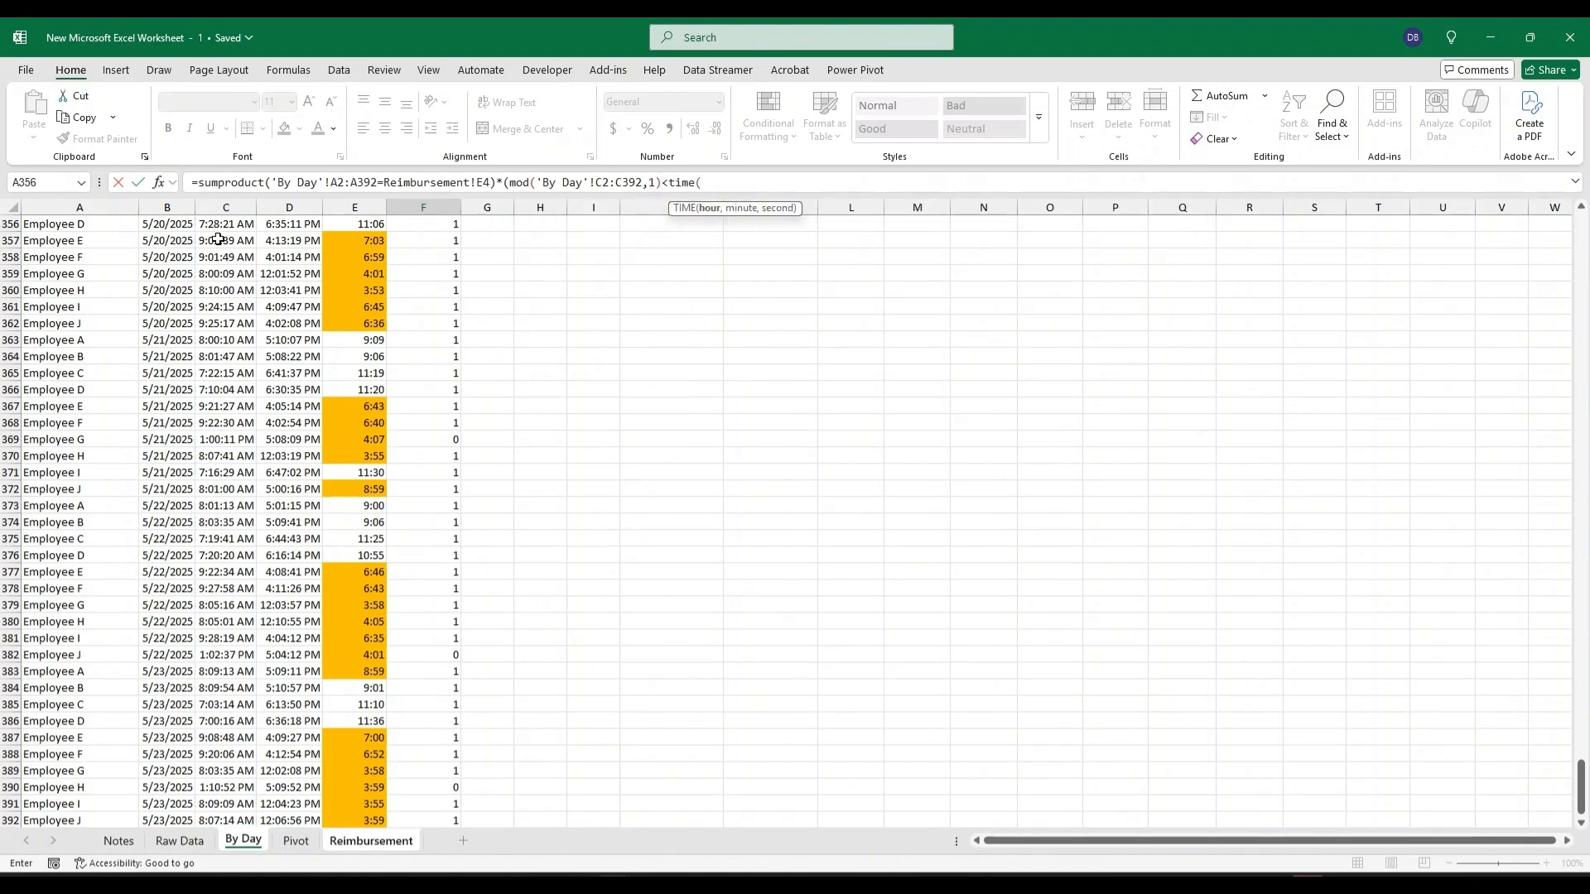
text(13,0,0))
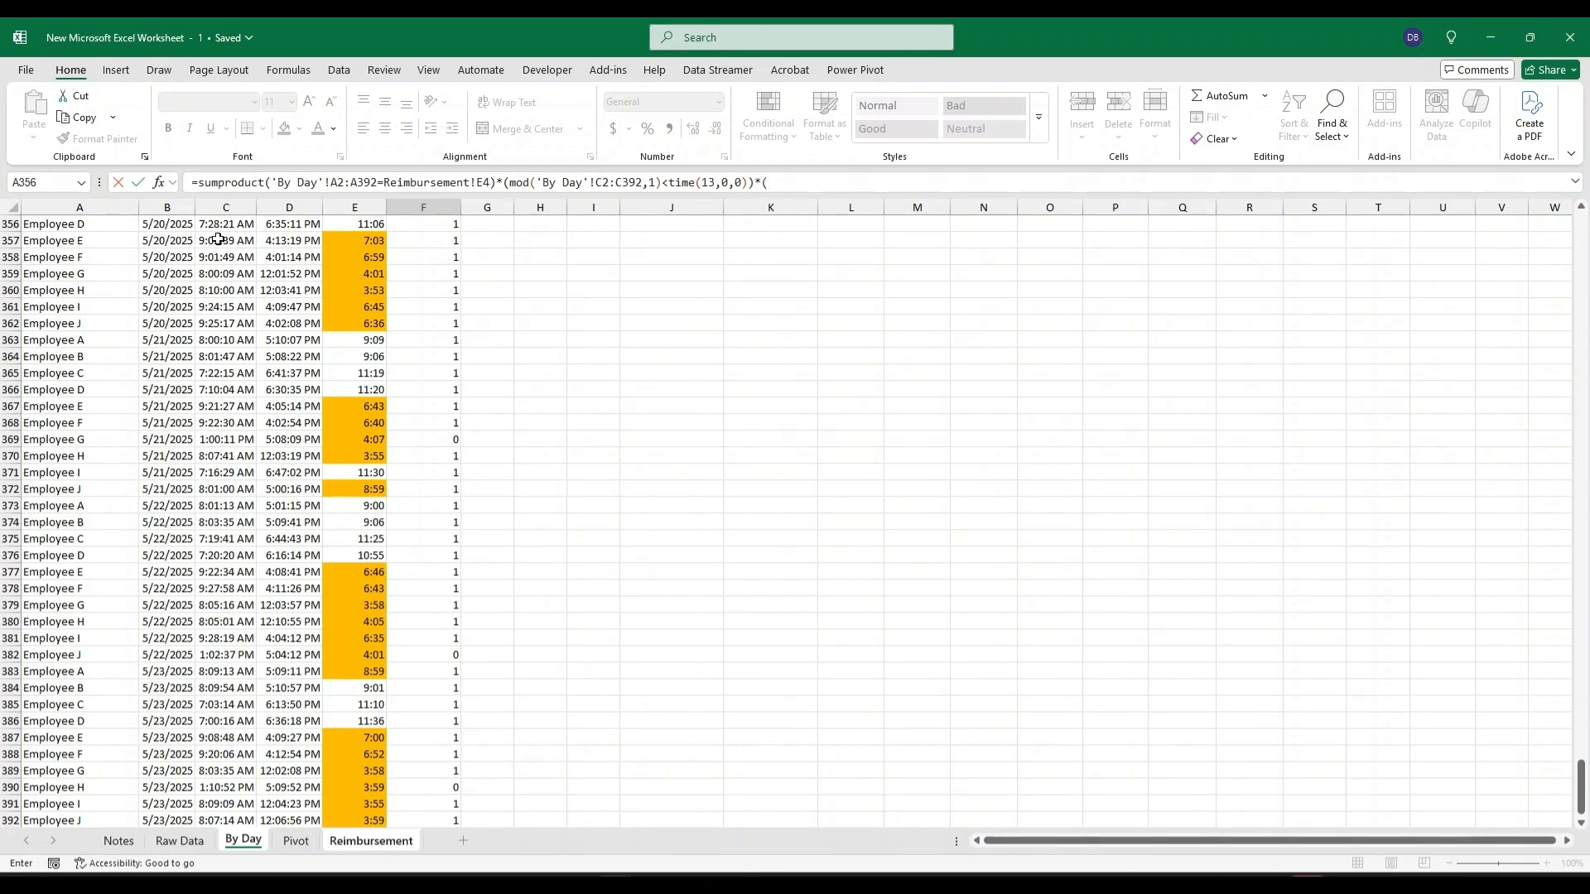
Add the condition MOD('By Day'!D2:D392,1)>TIME(12,0,0), enter the formula and accept the suggested correction.
text(*(mod()
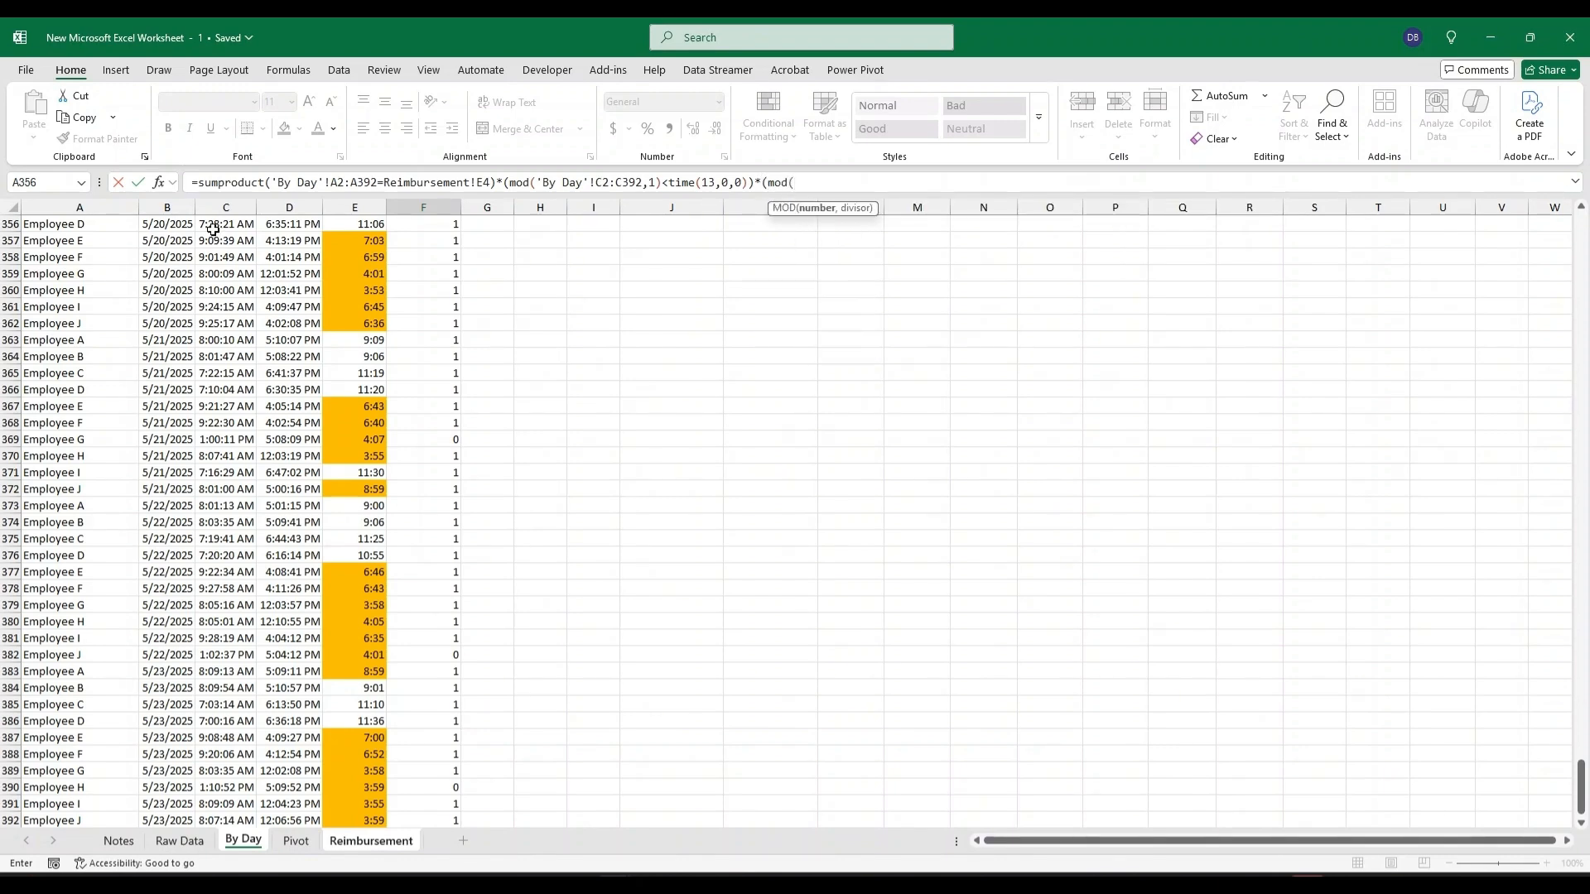
scroll(1483, 769, up, 7)
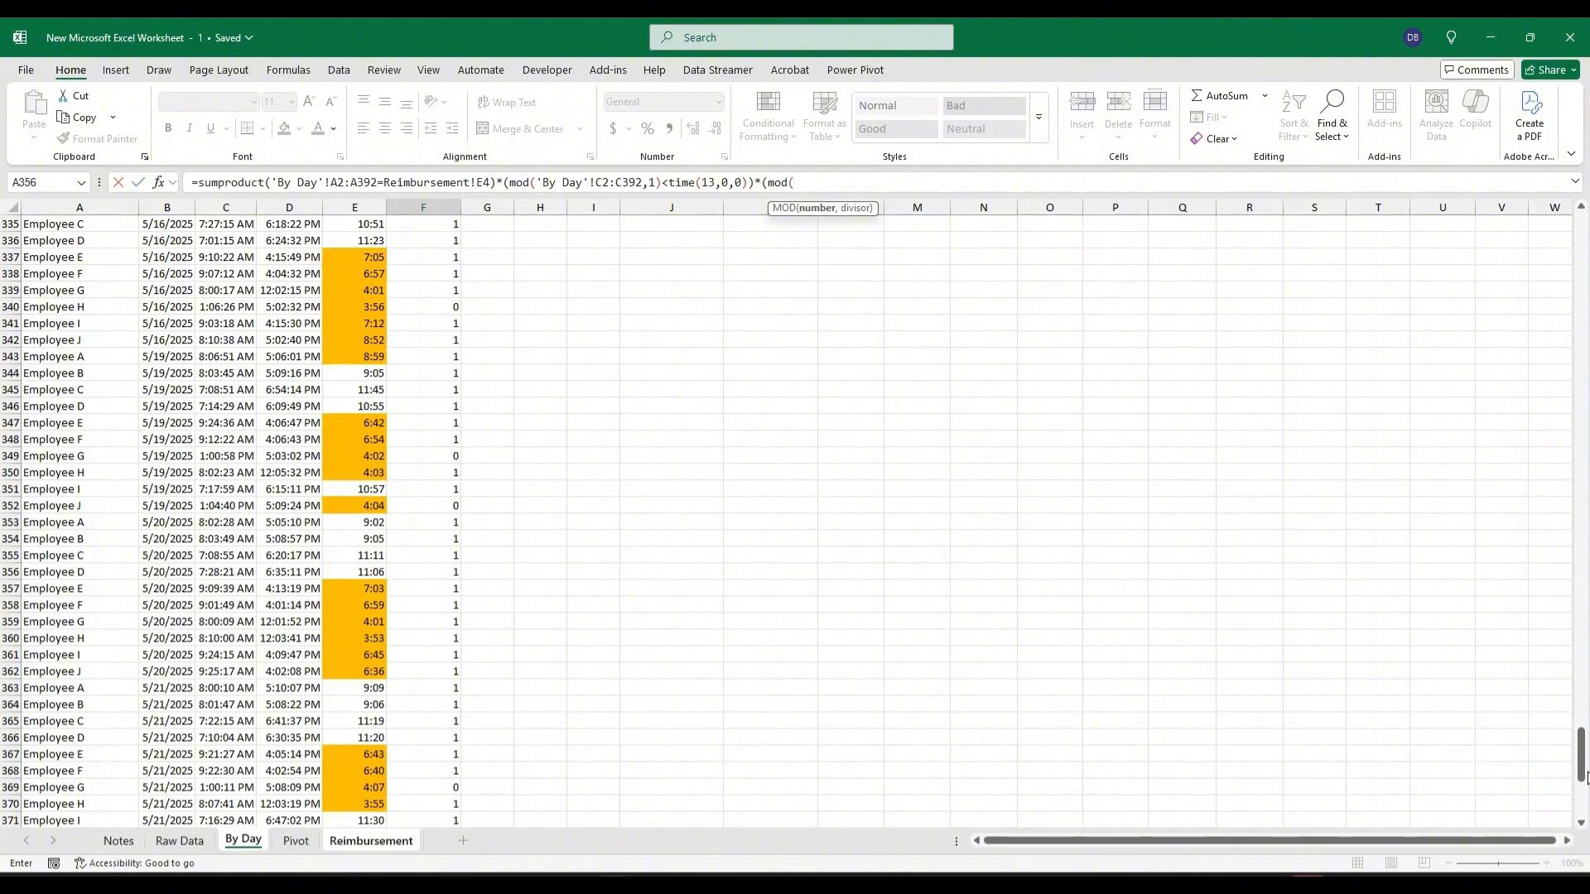
drag(1583, 776, 1582, 240)
click(300, 246)
key(ctrl+shift+Down)
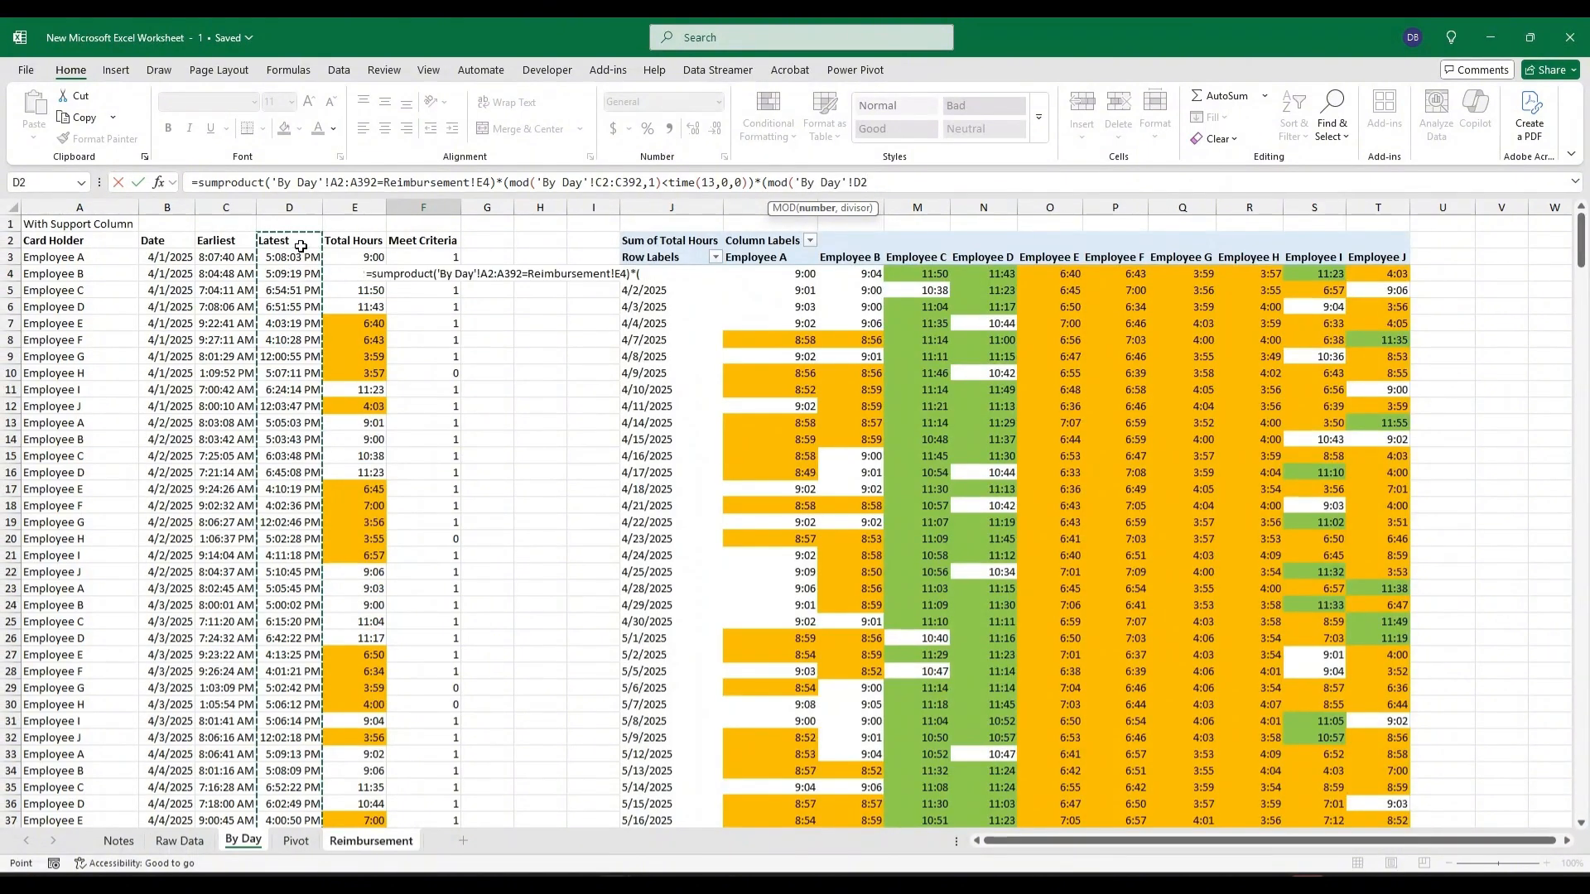
text(,1))
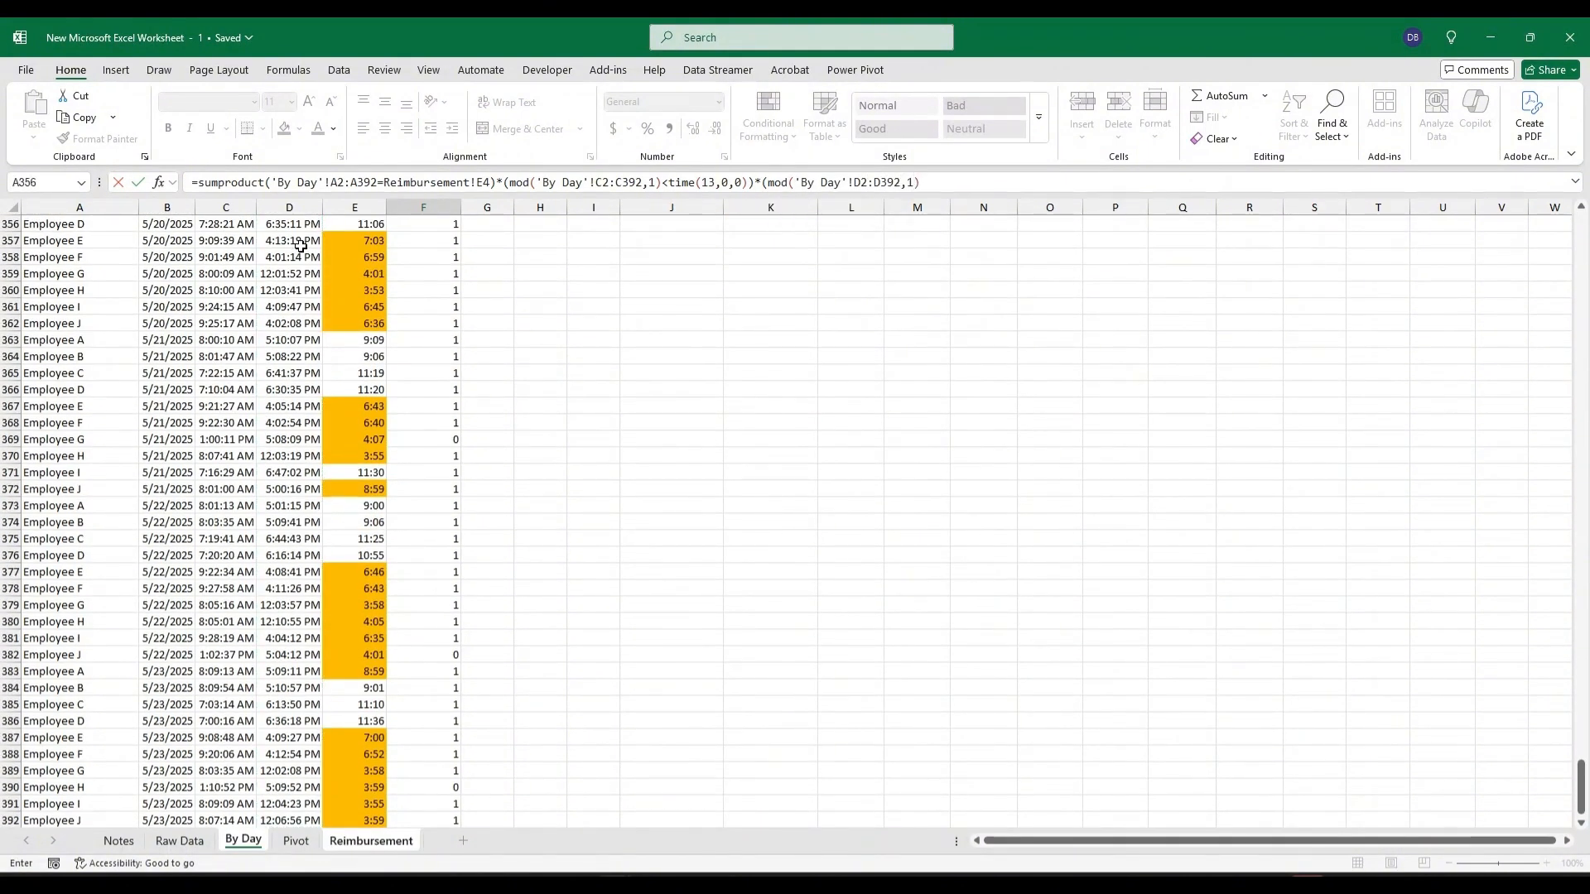
text(>Time)
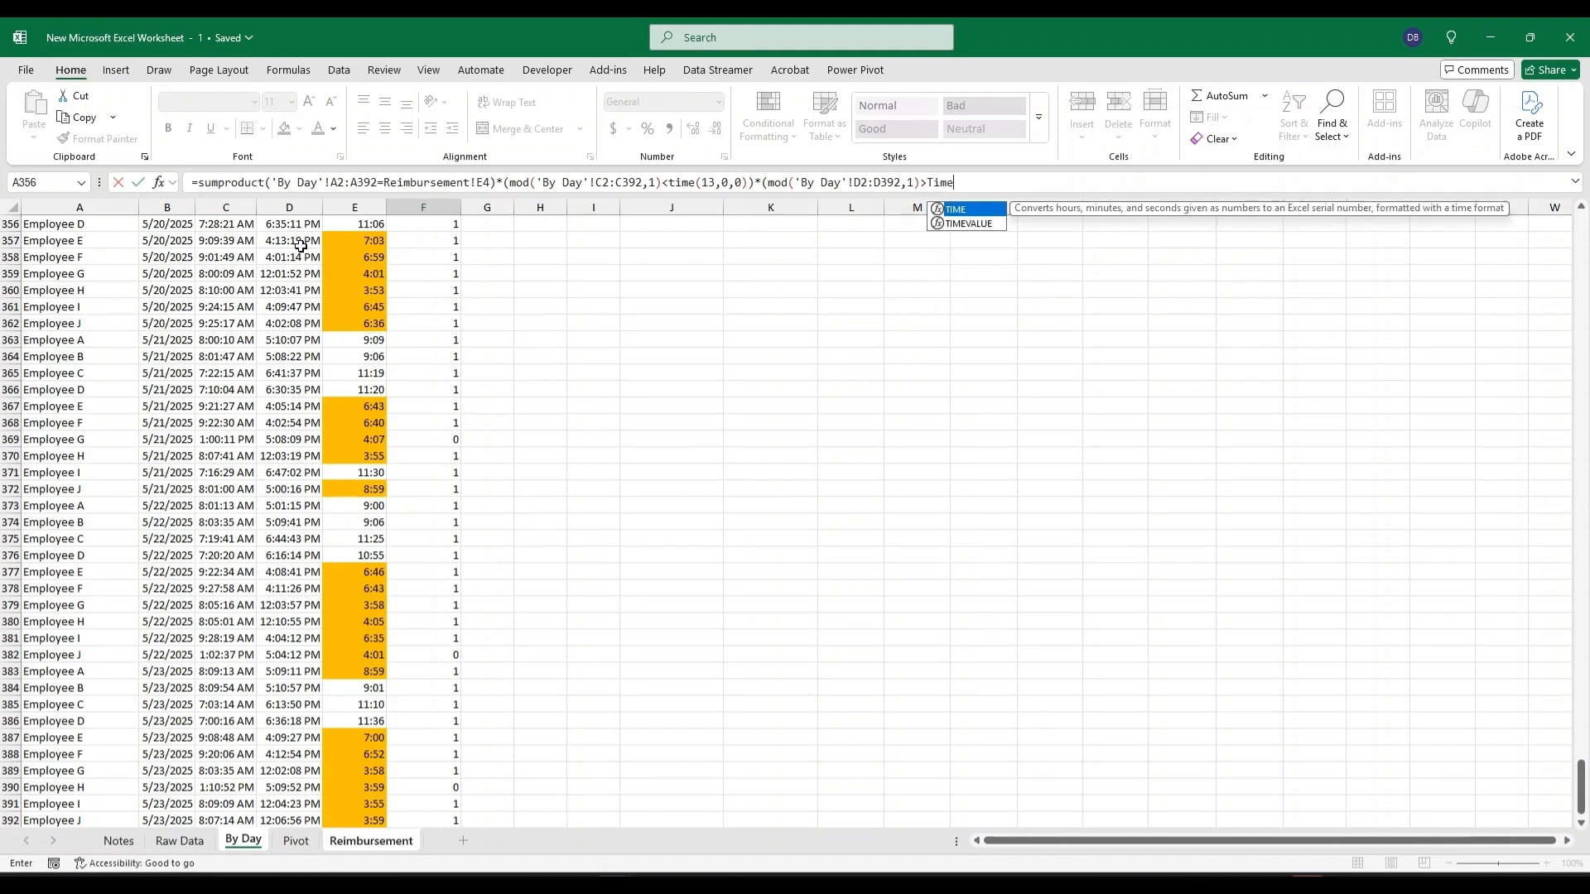
text((12,0,0)))
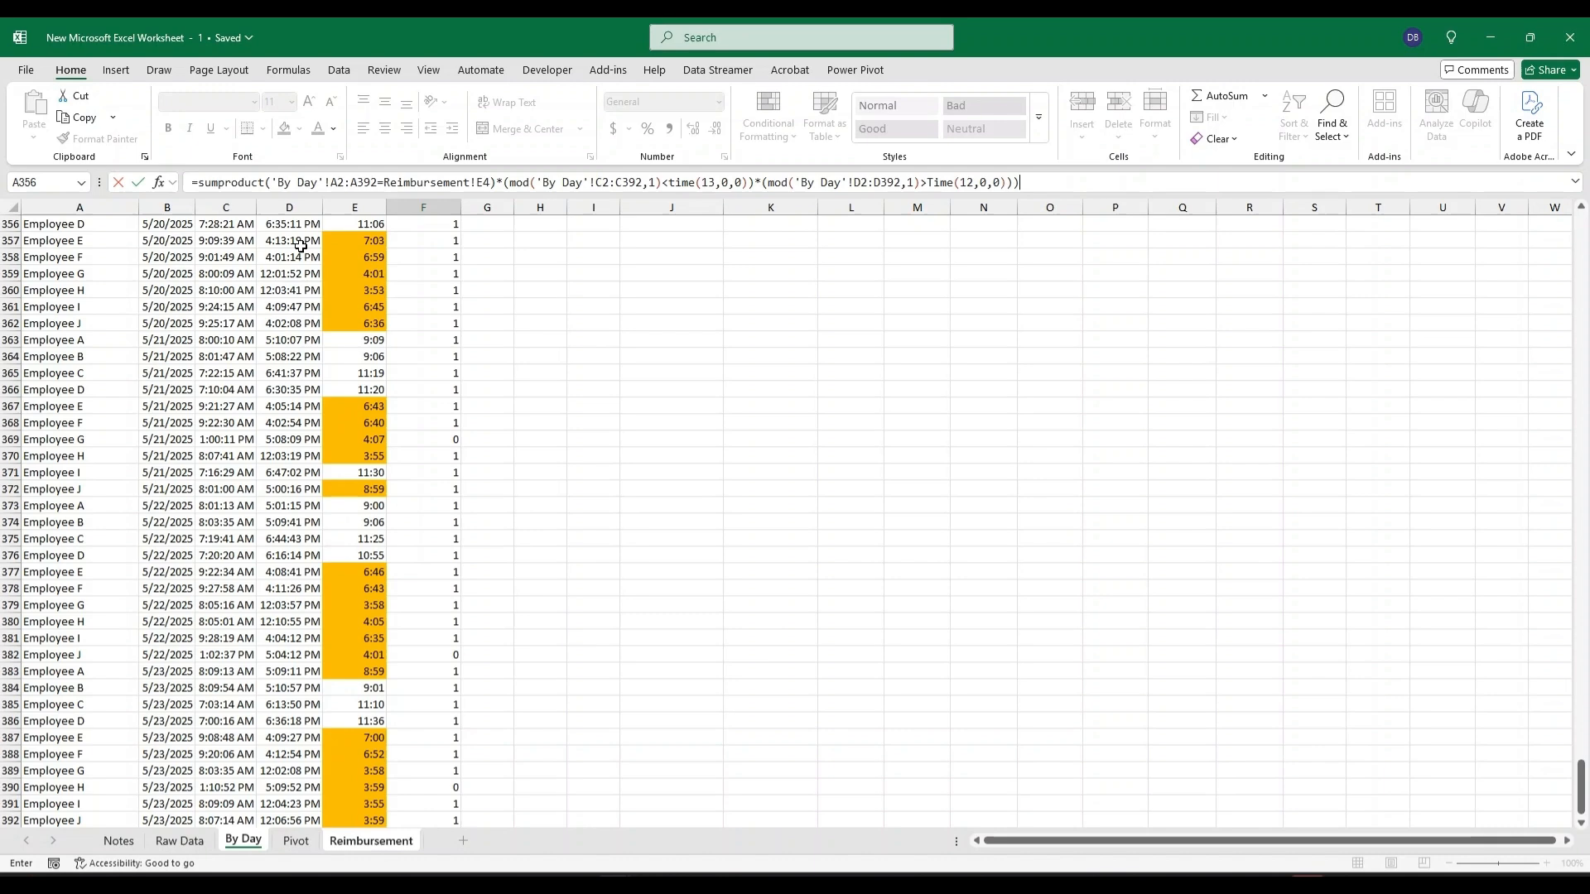
key(Return)
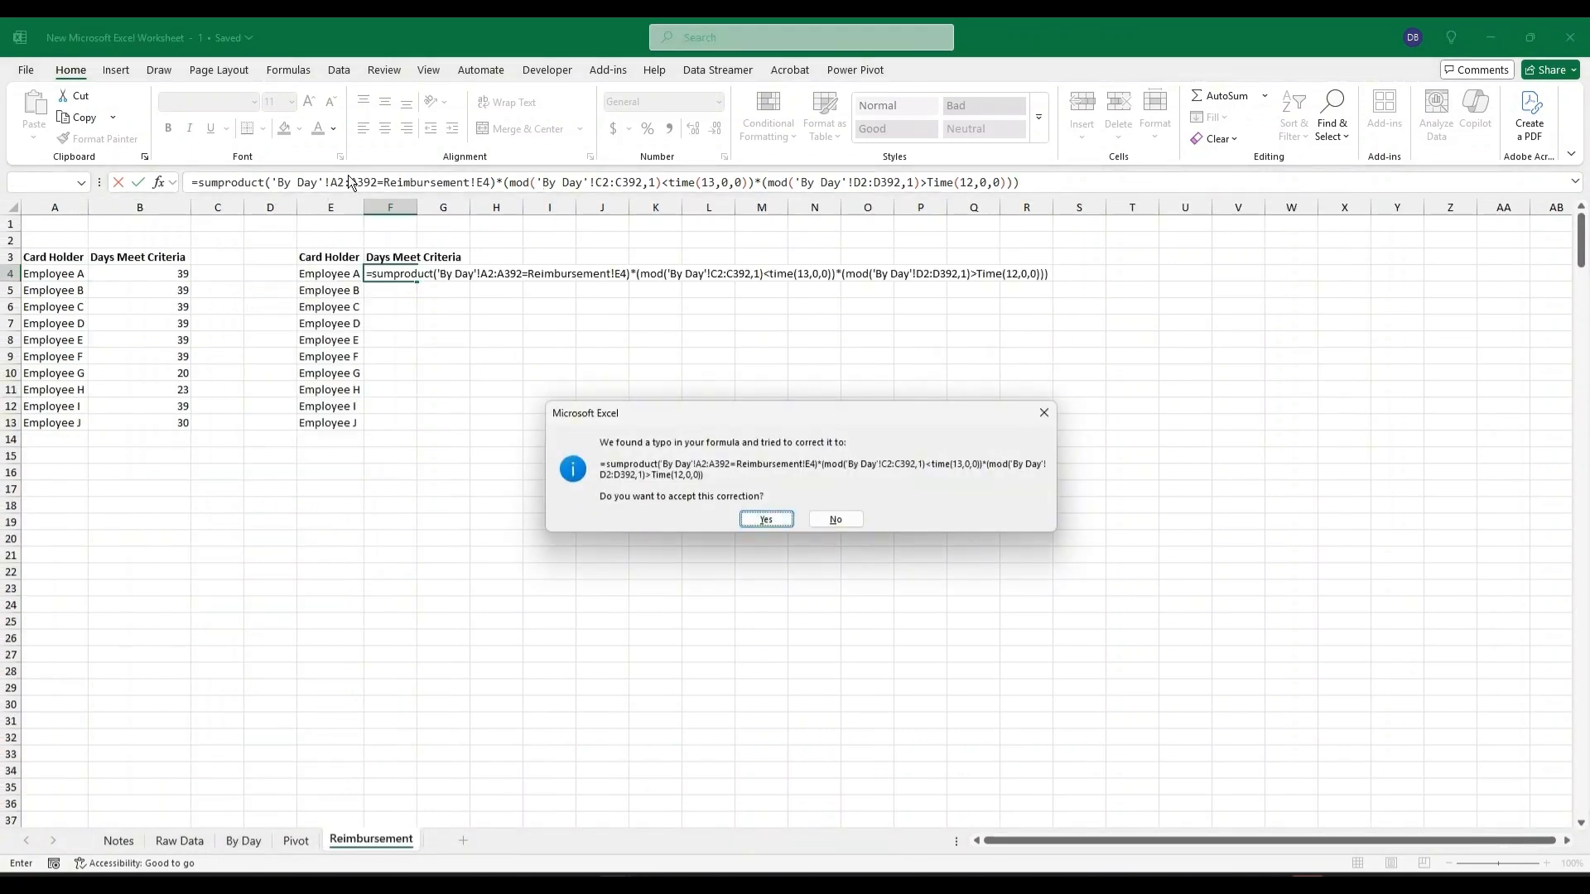
key(Return)
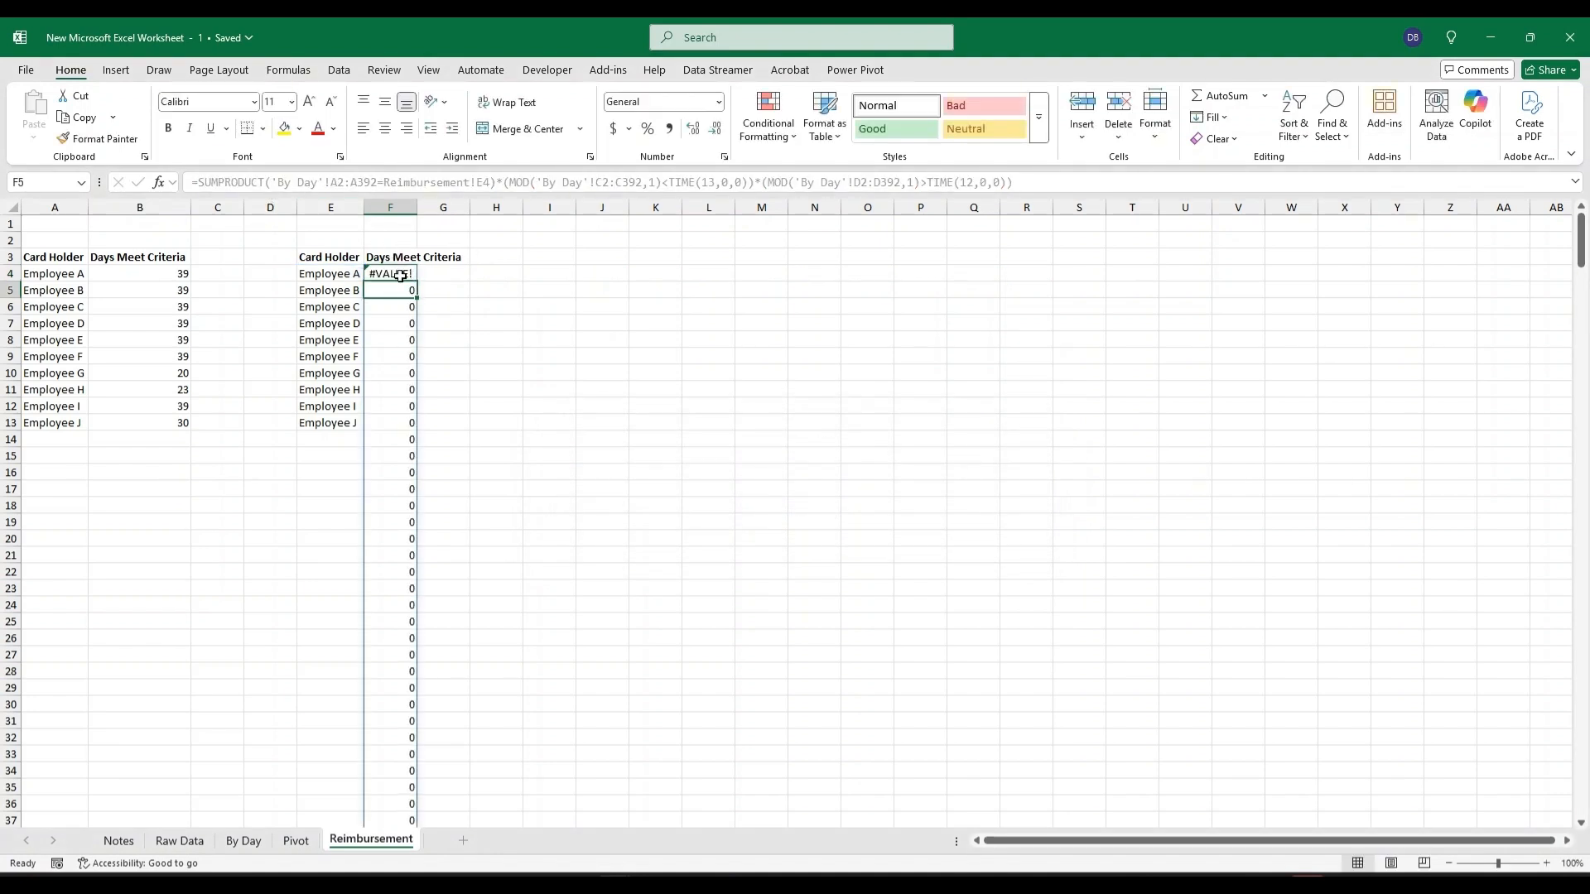
Add an extra opening parenthesis at the start of the F4 SUMPRODUCT arguments and accept the correction.
click(398, 273)
click(282, 183)
mouse_move(725, 883)
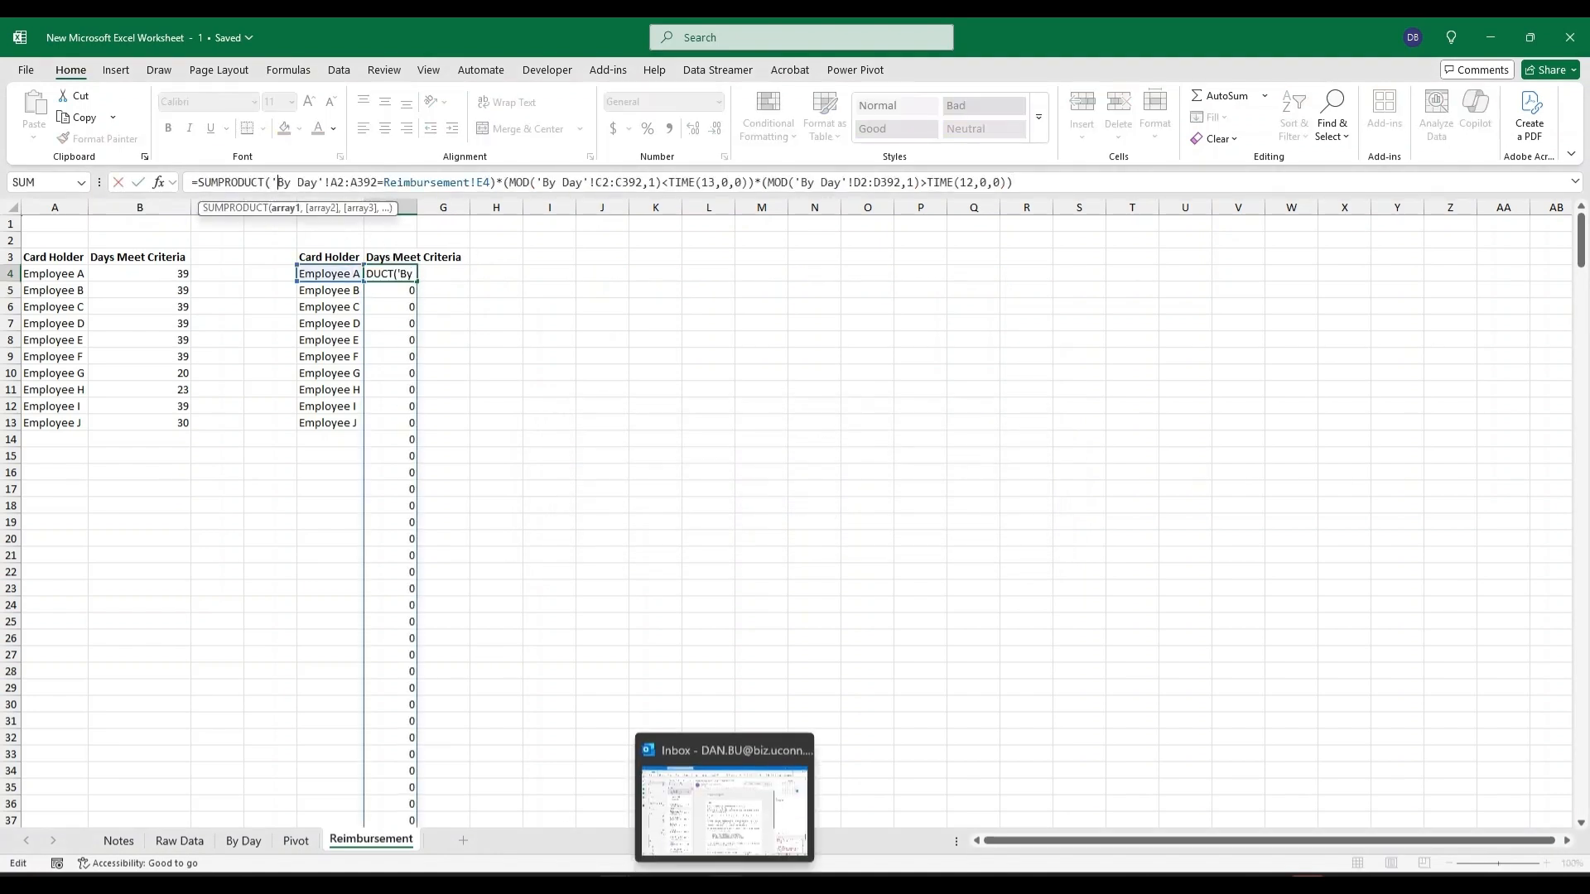
text(()
key(Return)
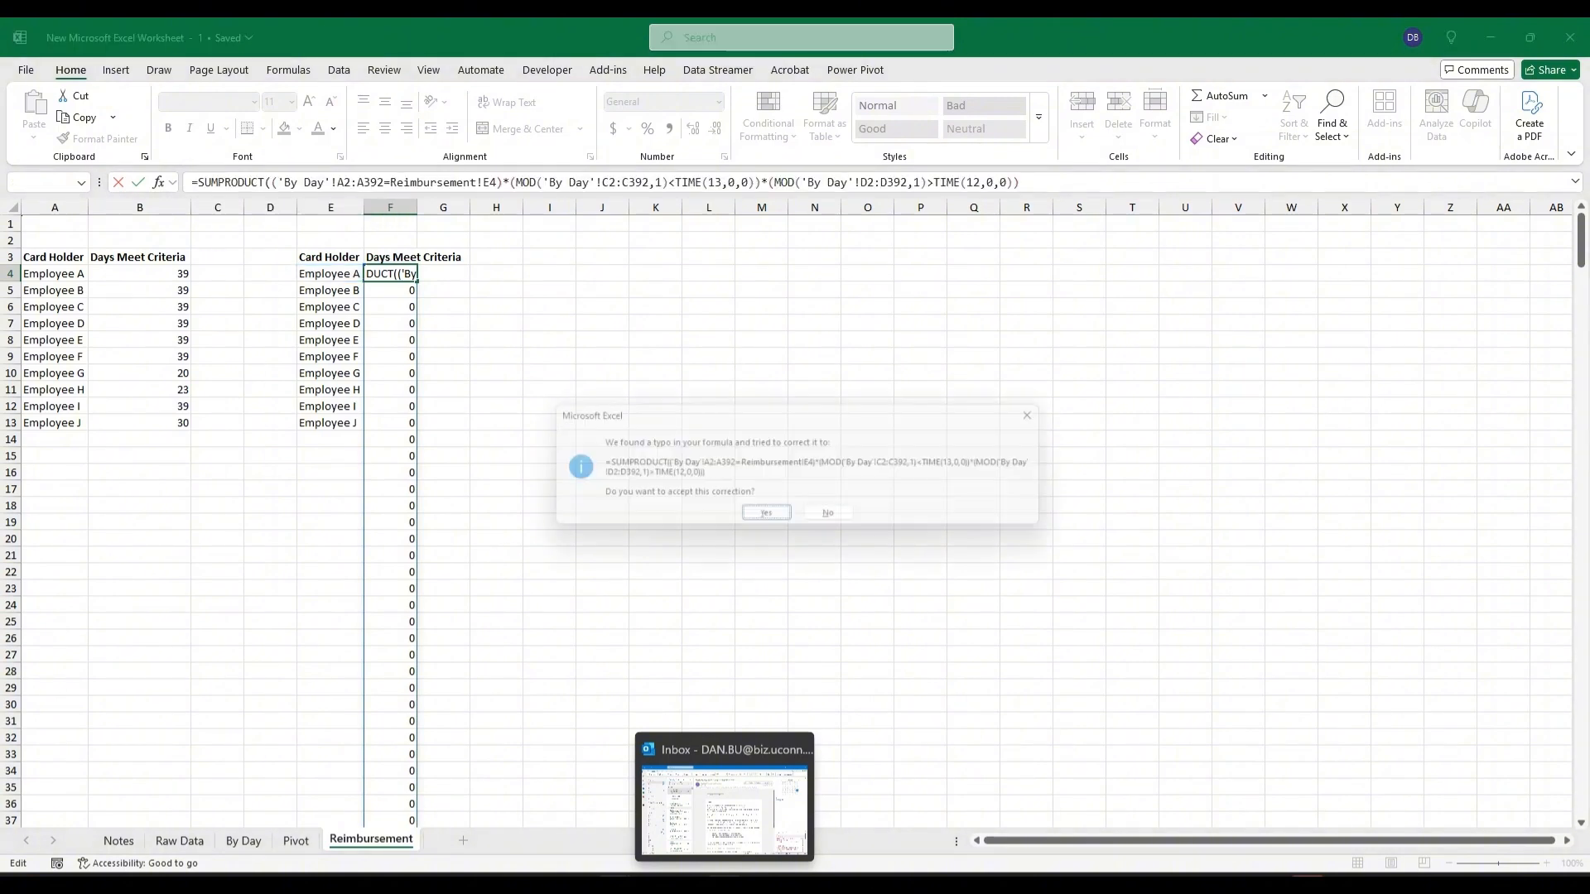
key(Return)
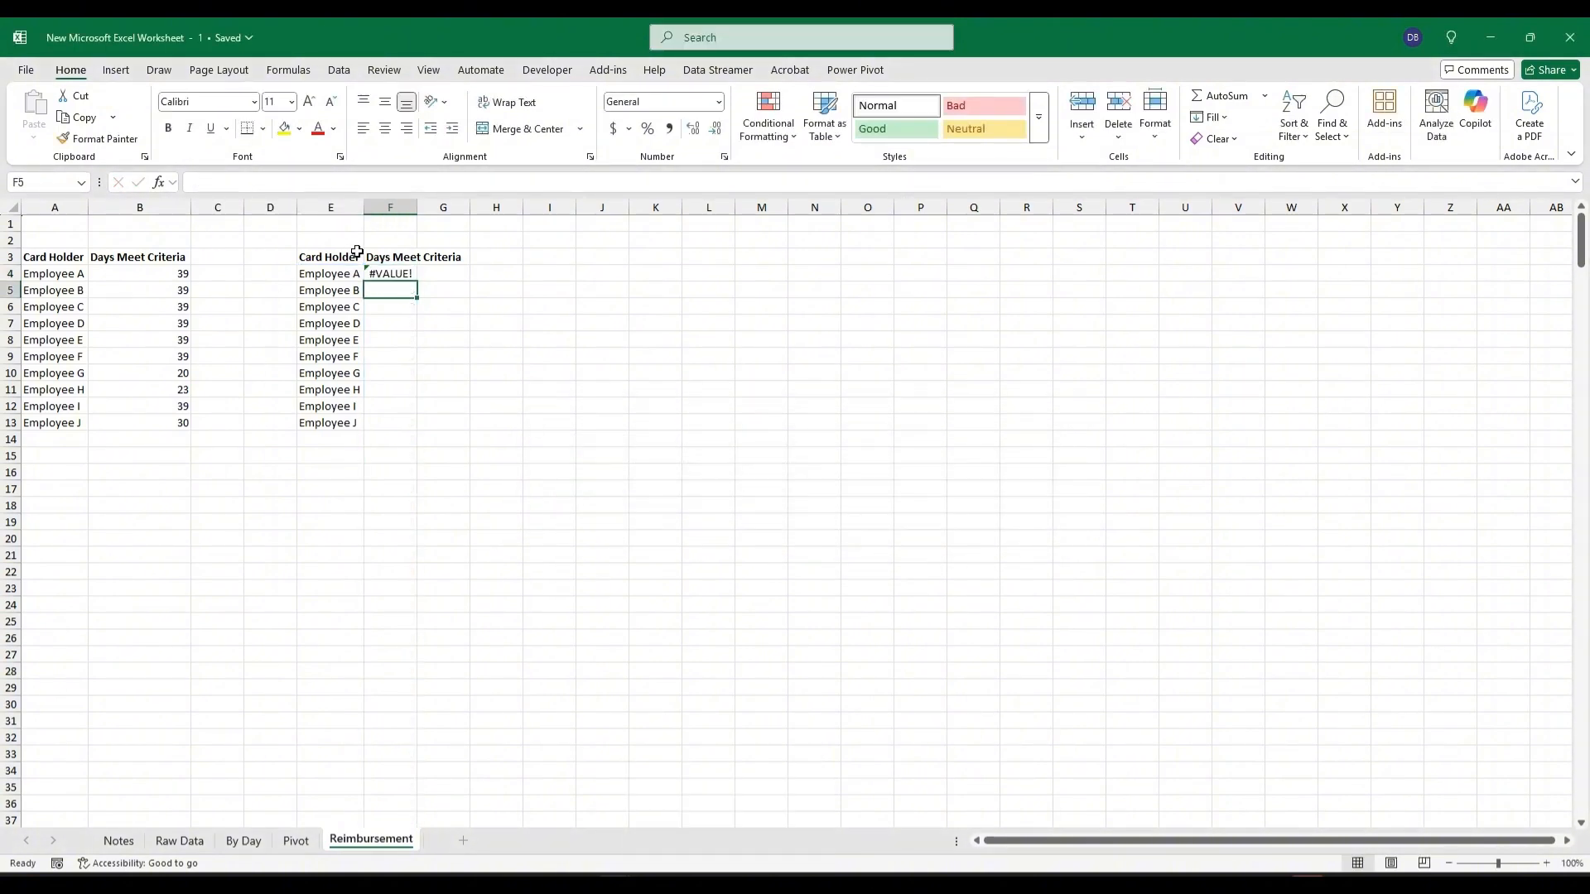
Change the A, C and D ranges in F4 to start at row 3, then fill the formula down to F13.
key(Up)
click(352, 177)
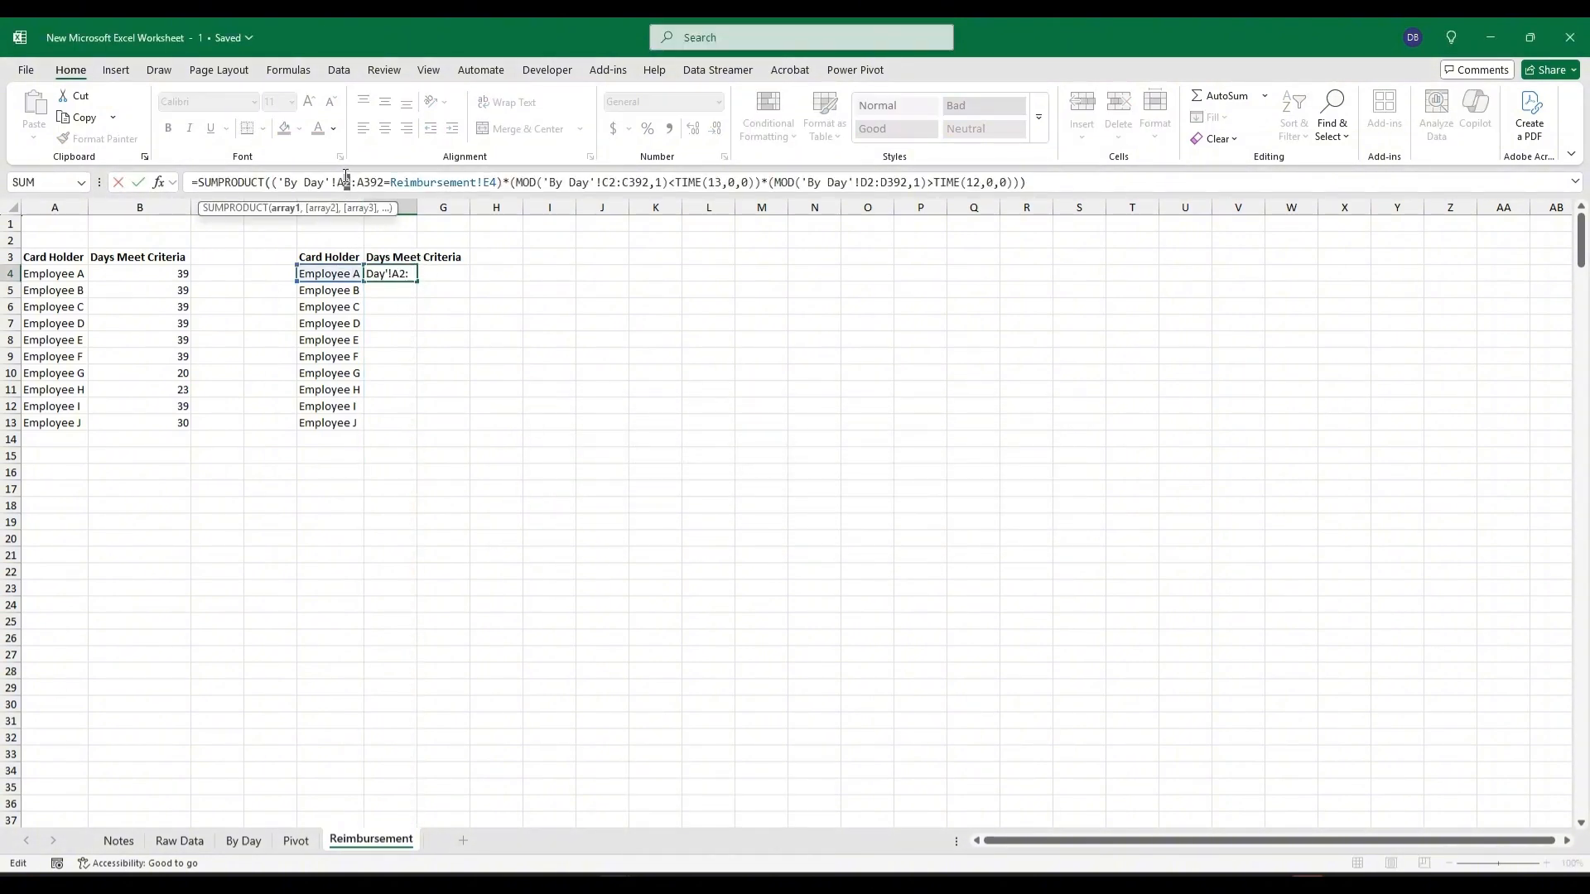
text(3)
drag(618, 181, 612, 182)
text(3)
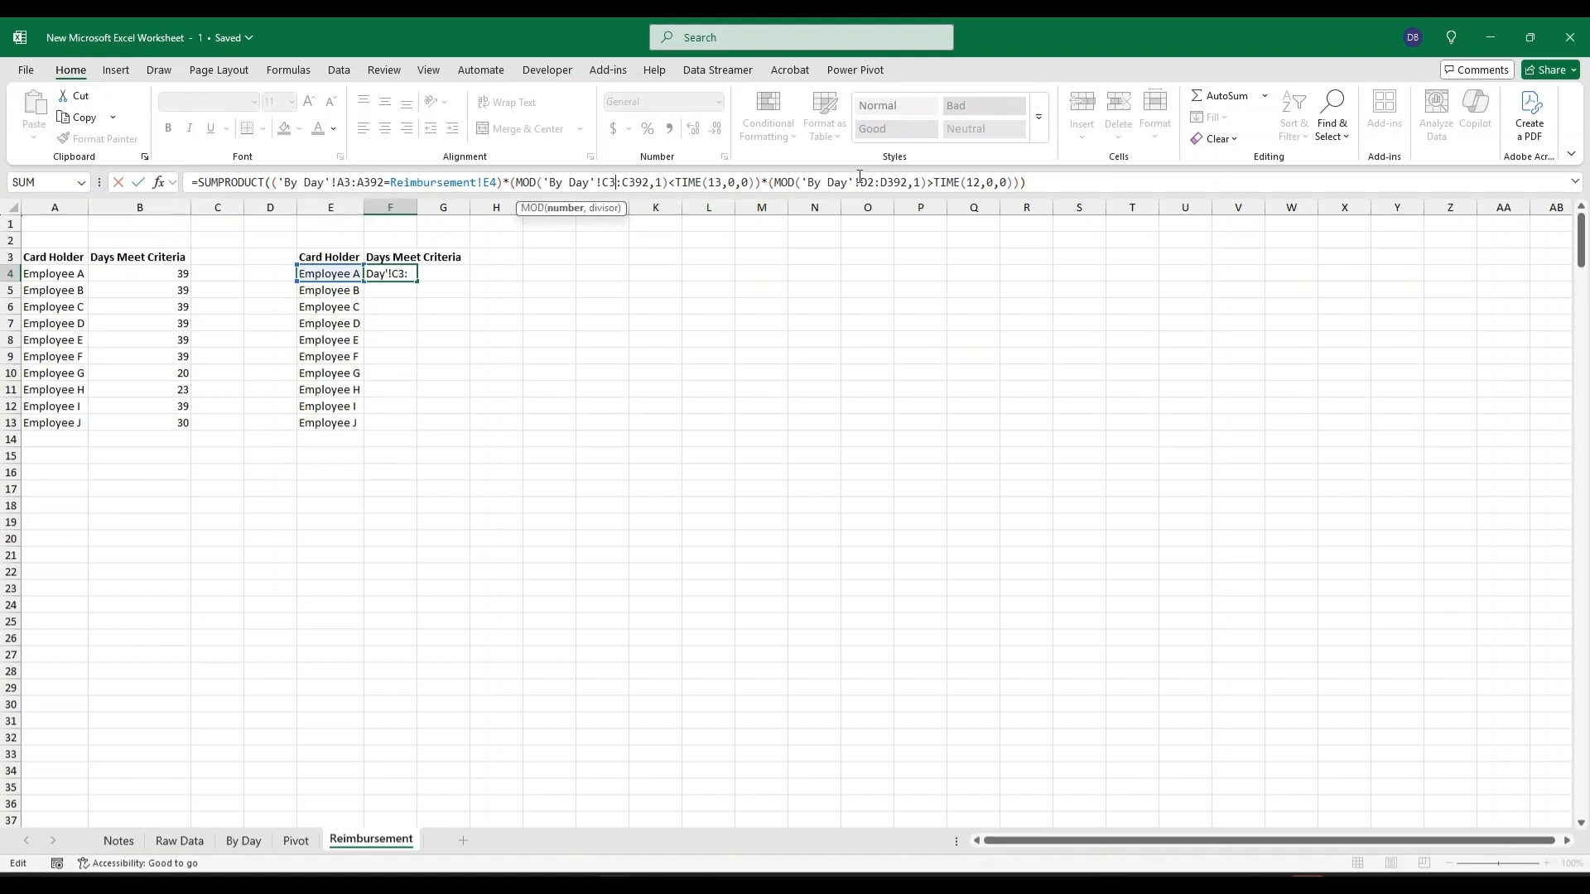
drag(872, 182, 865, 183)
text(3)
key(Return)
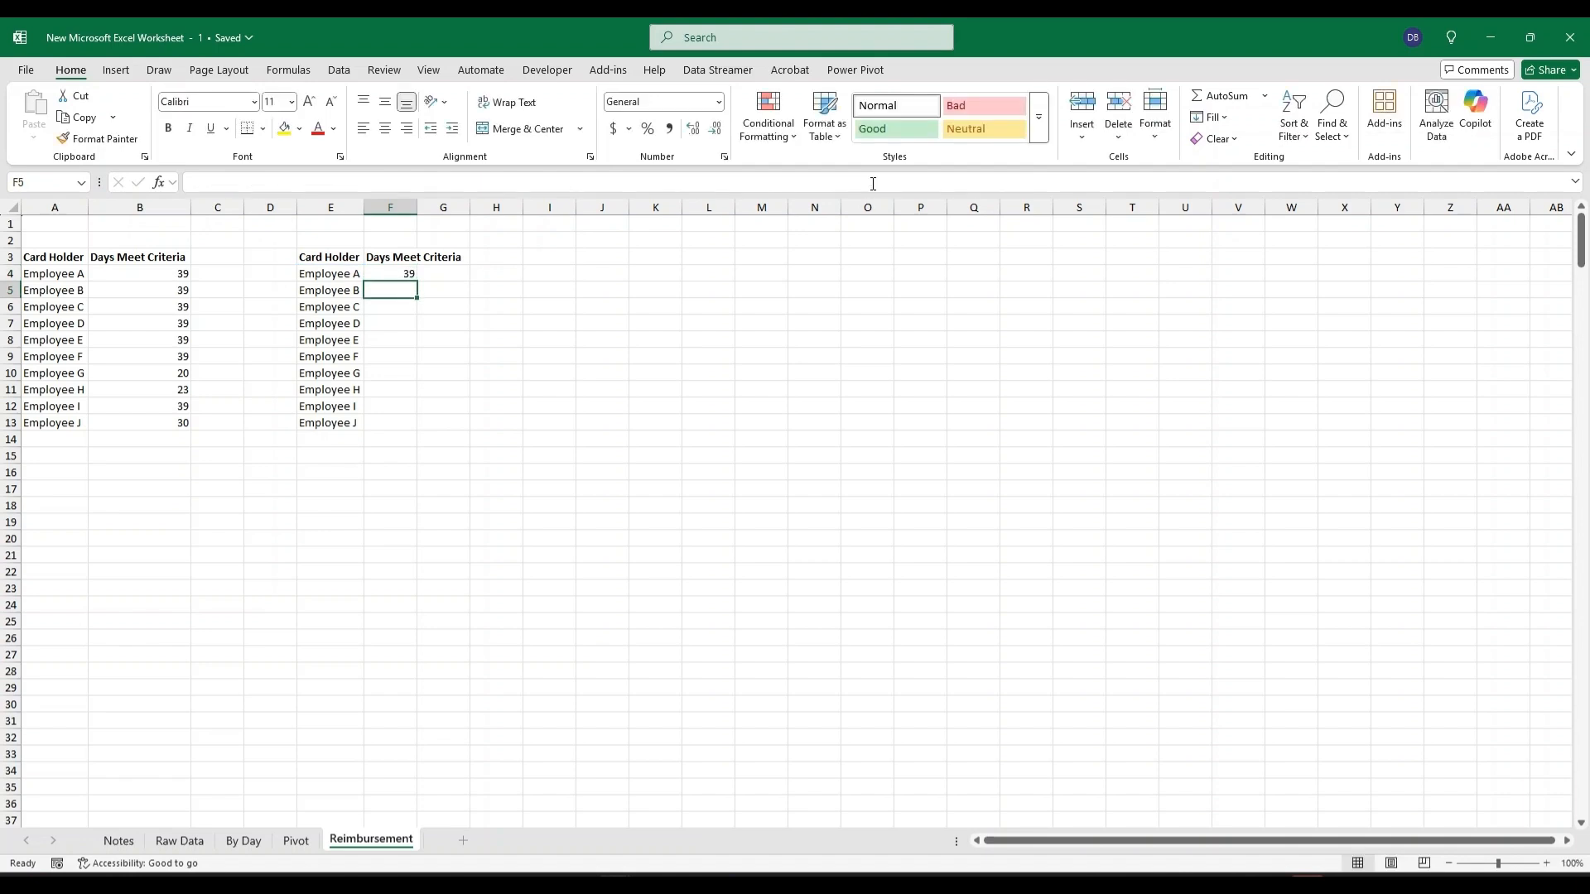
click(407, 275)
double_click(417, 282)
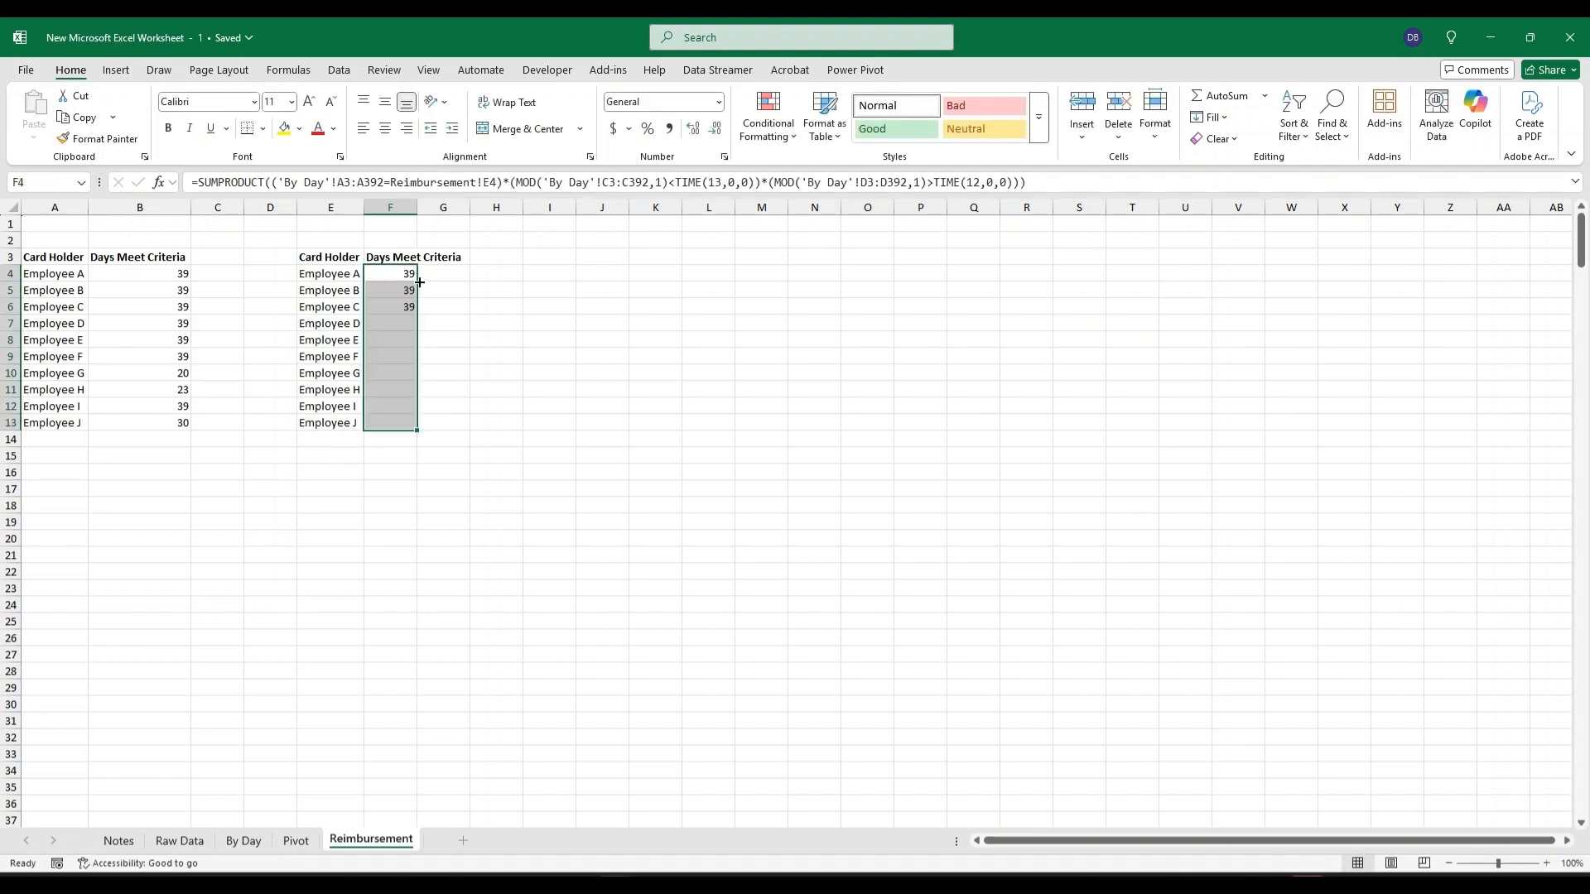
Check the results with =+F4-B4 in H4 filled down to H13, then delete the check cells.
click(495, 273)
text(+)
click(405, 274)
text(-)
click(176, 274)
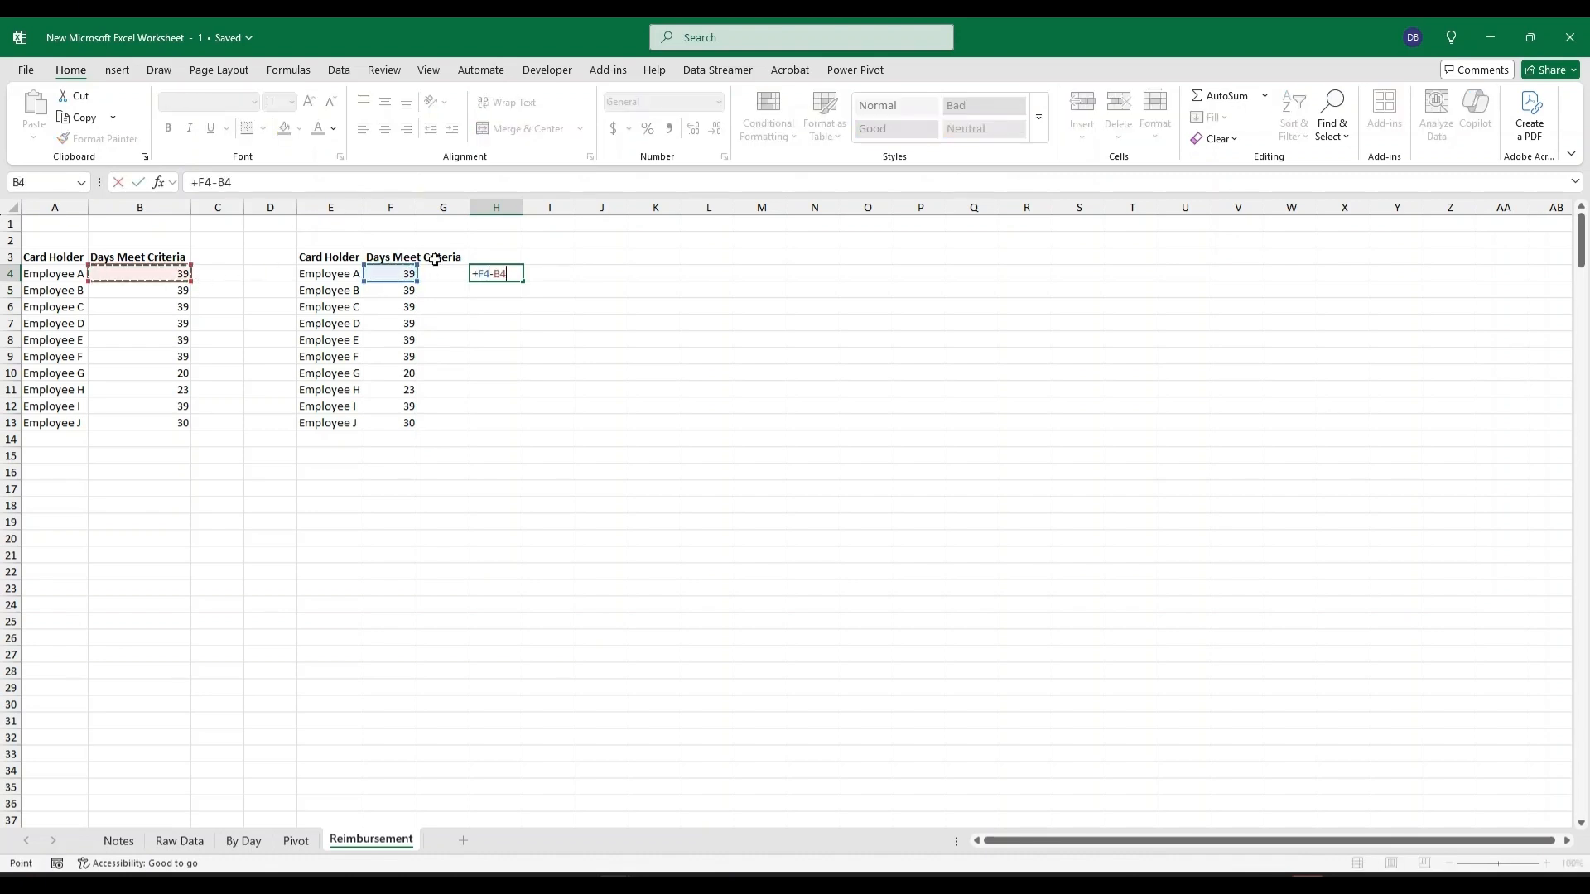
key(Return)
click(518, 276)
drag(523, 279, 522, 430)
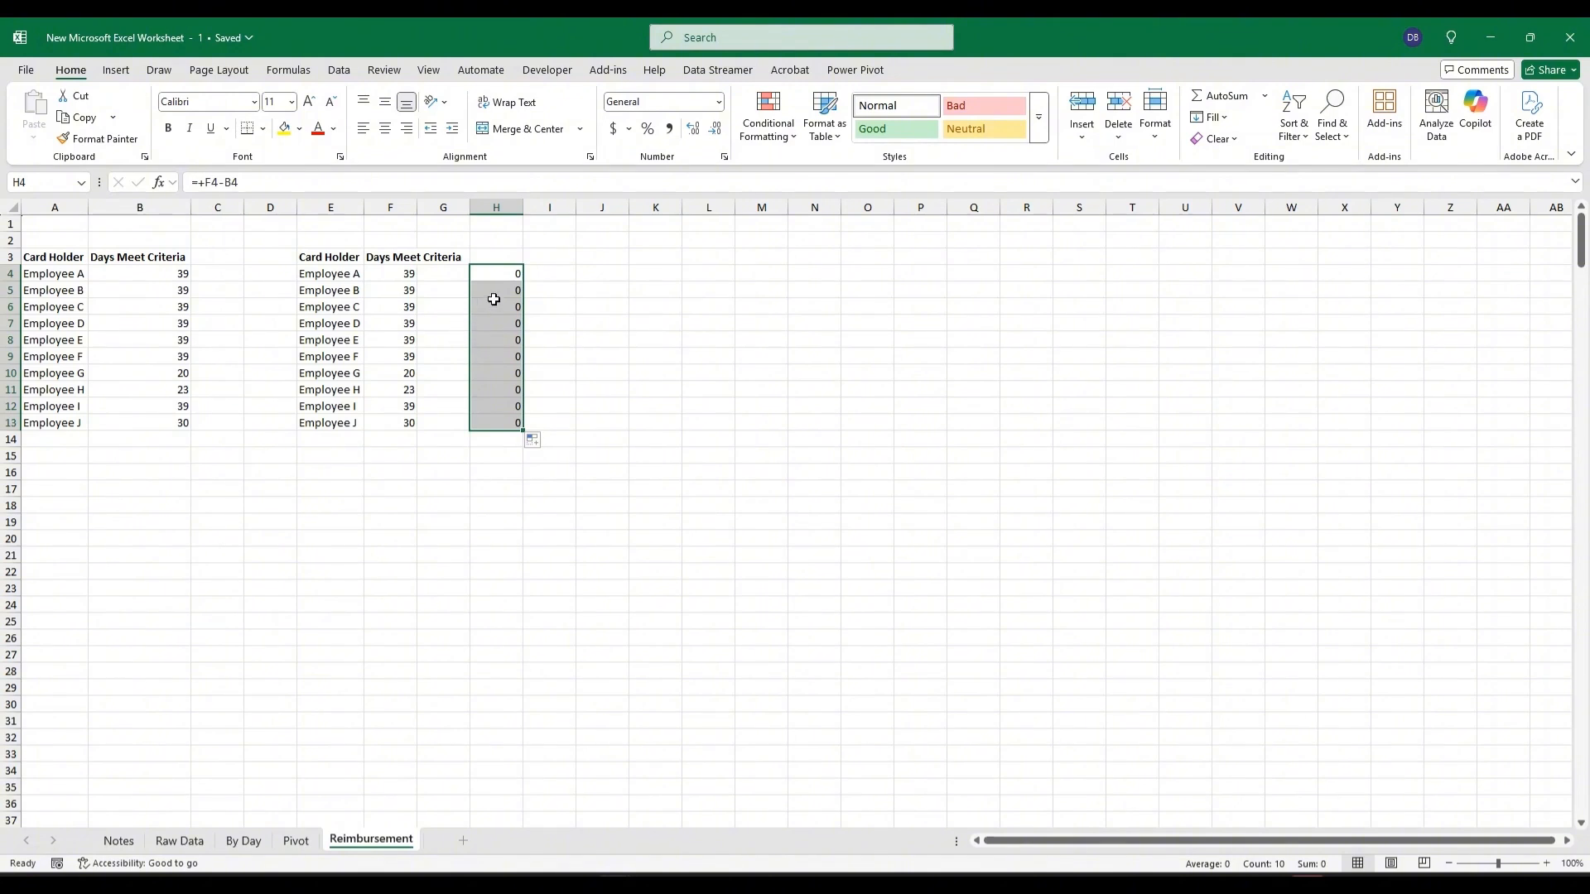
key(Delete)
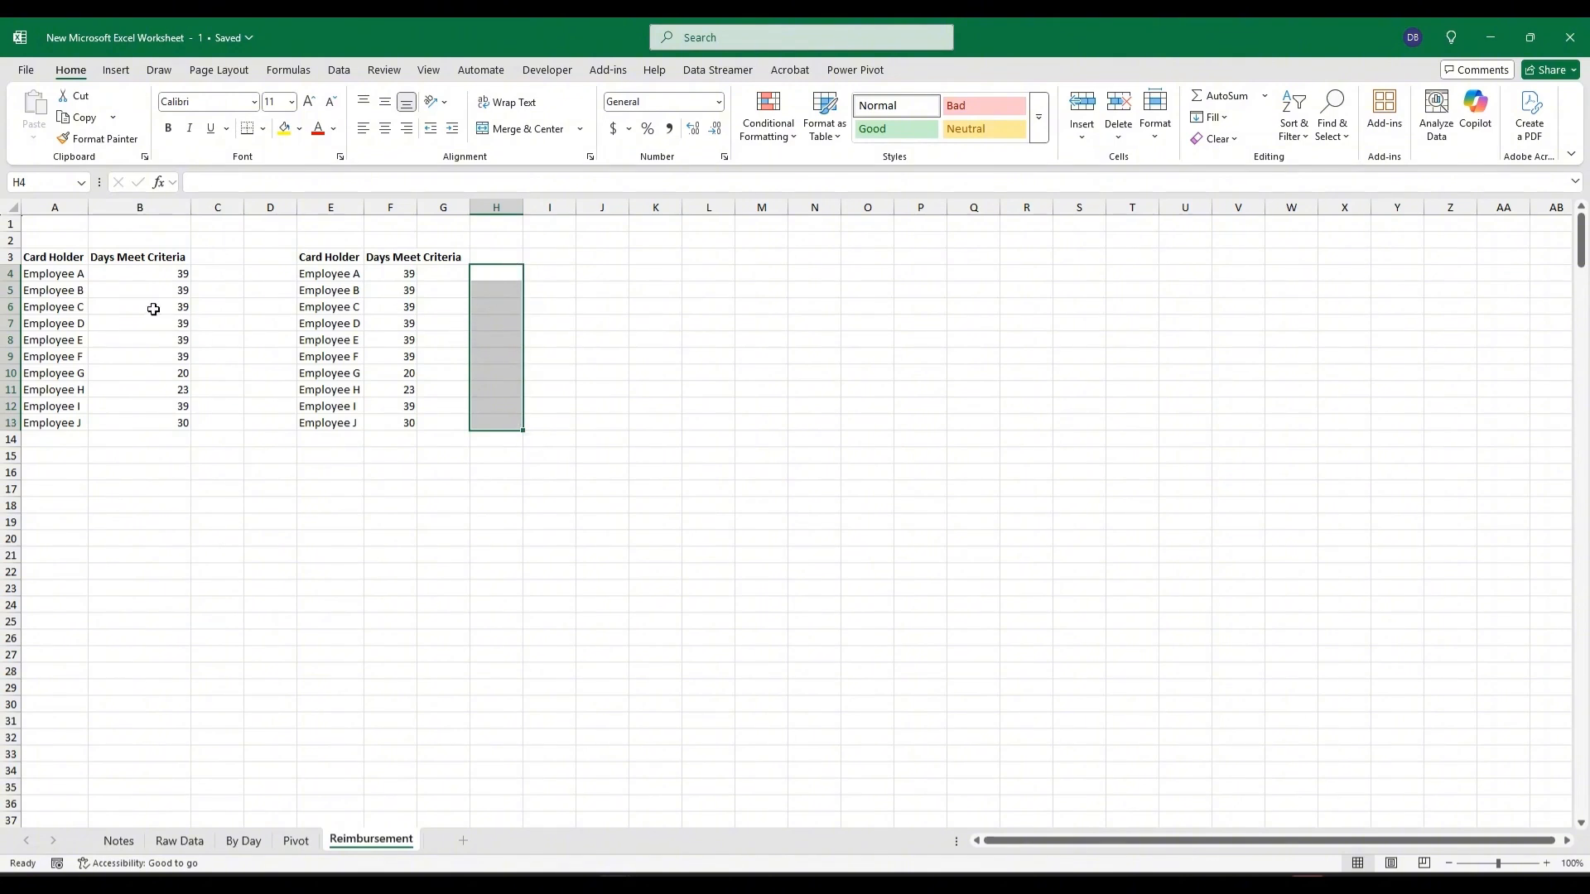
Compare the SUMIFS and SUMPRODUCT formulas and review the Earliest and Latest columns on the By Day sheet.
click(142, 272)
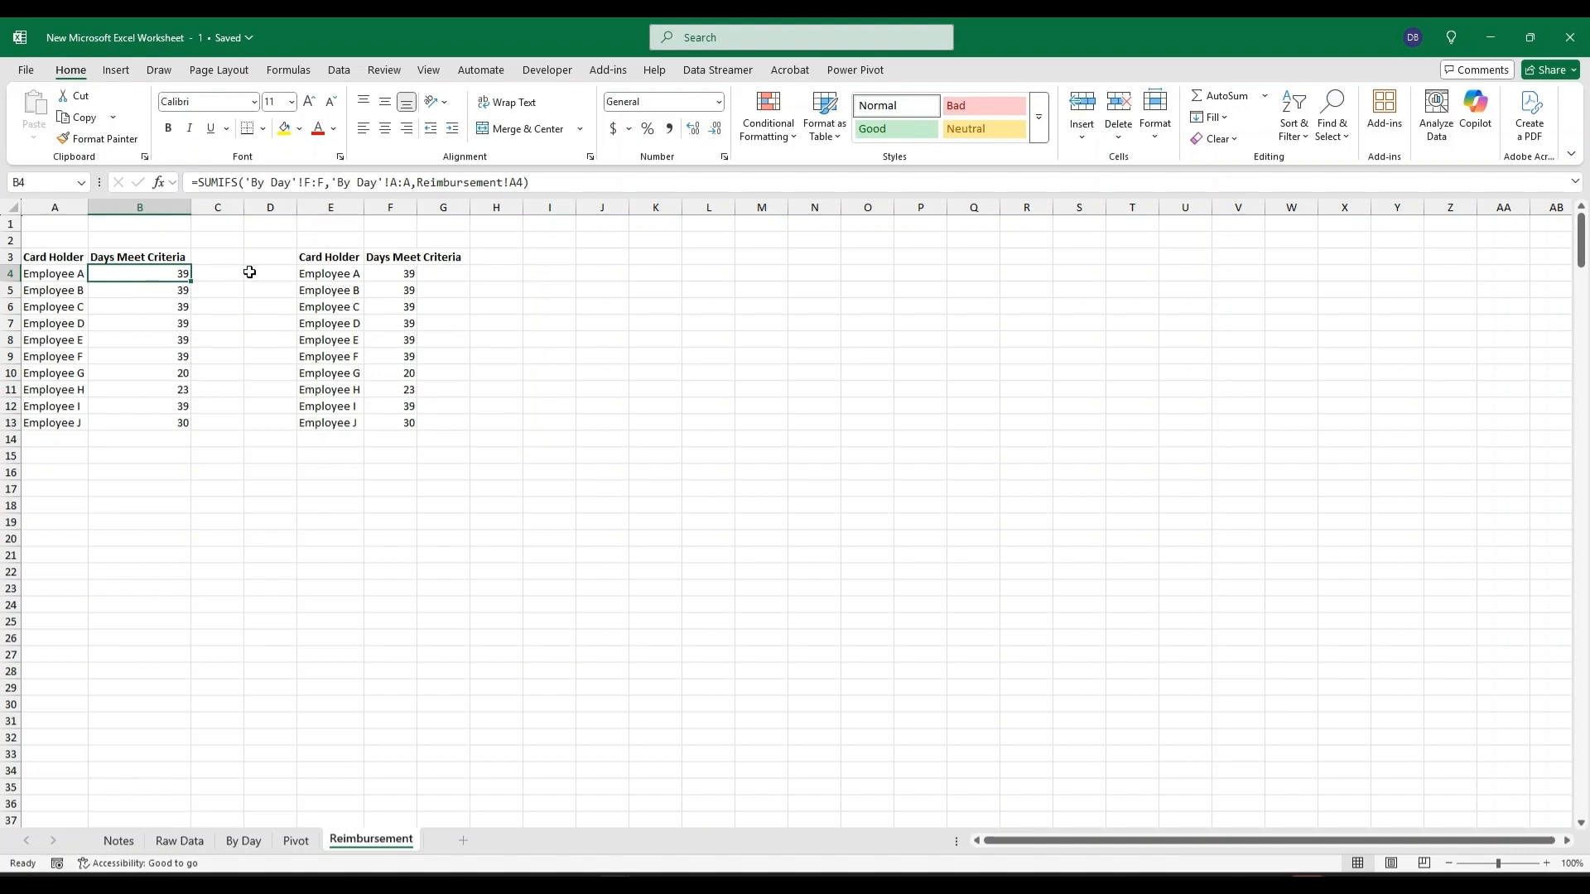
click(400, 276)
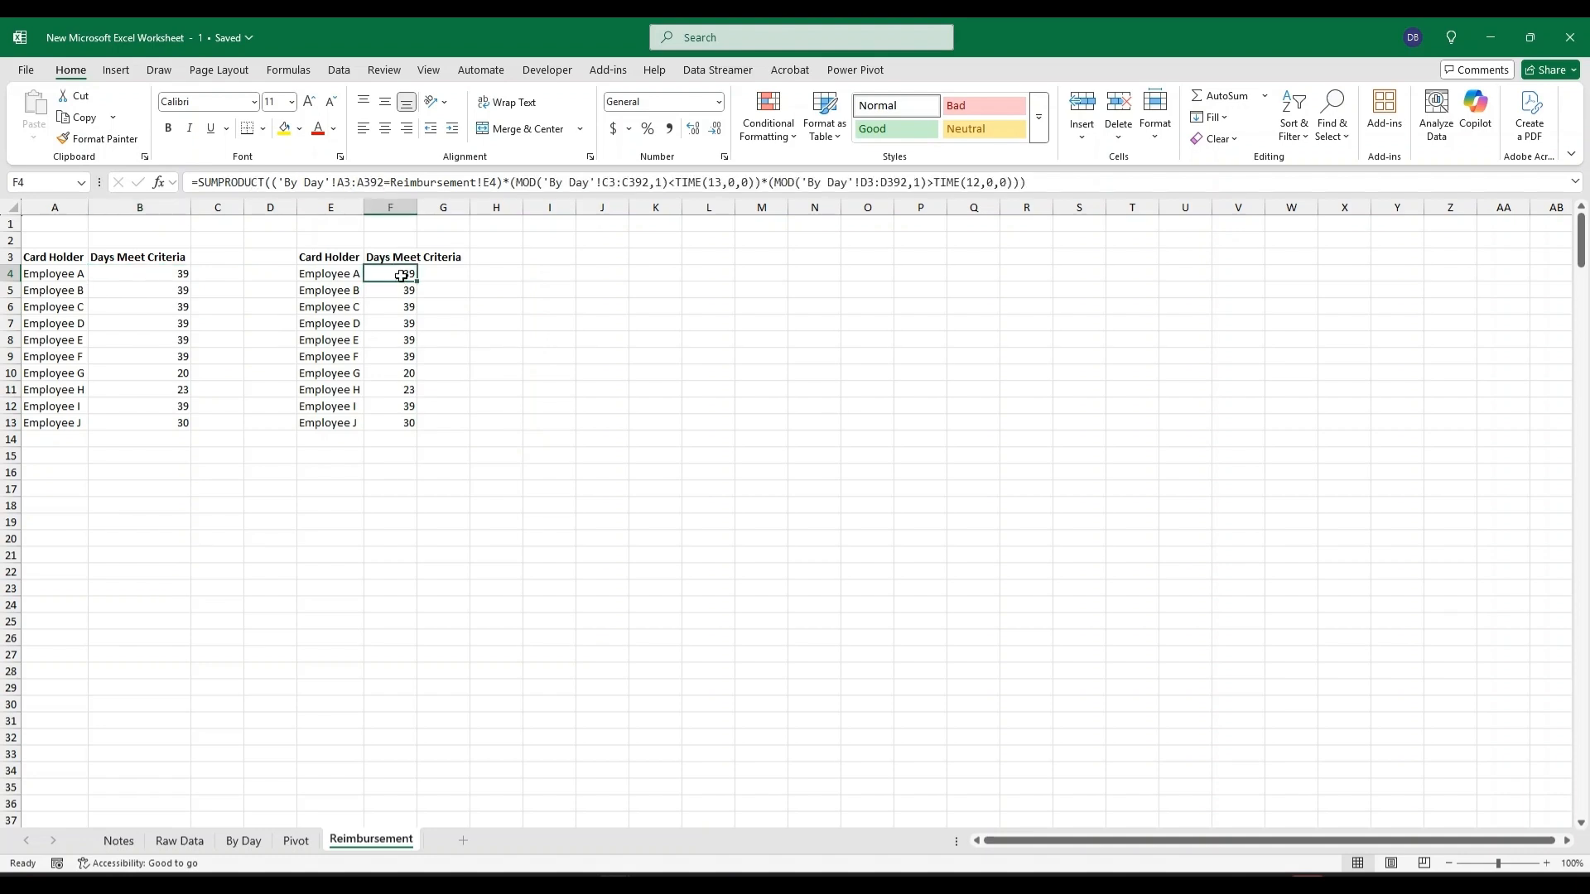
drag(330, 422, 330, 262)
click(403, 273)
click(242, 841)
drag(225, 207, 278, 207)
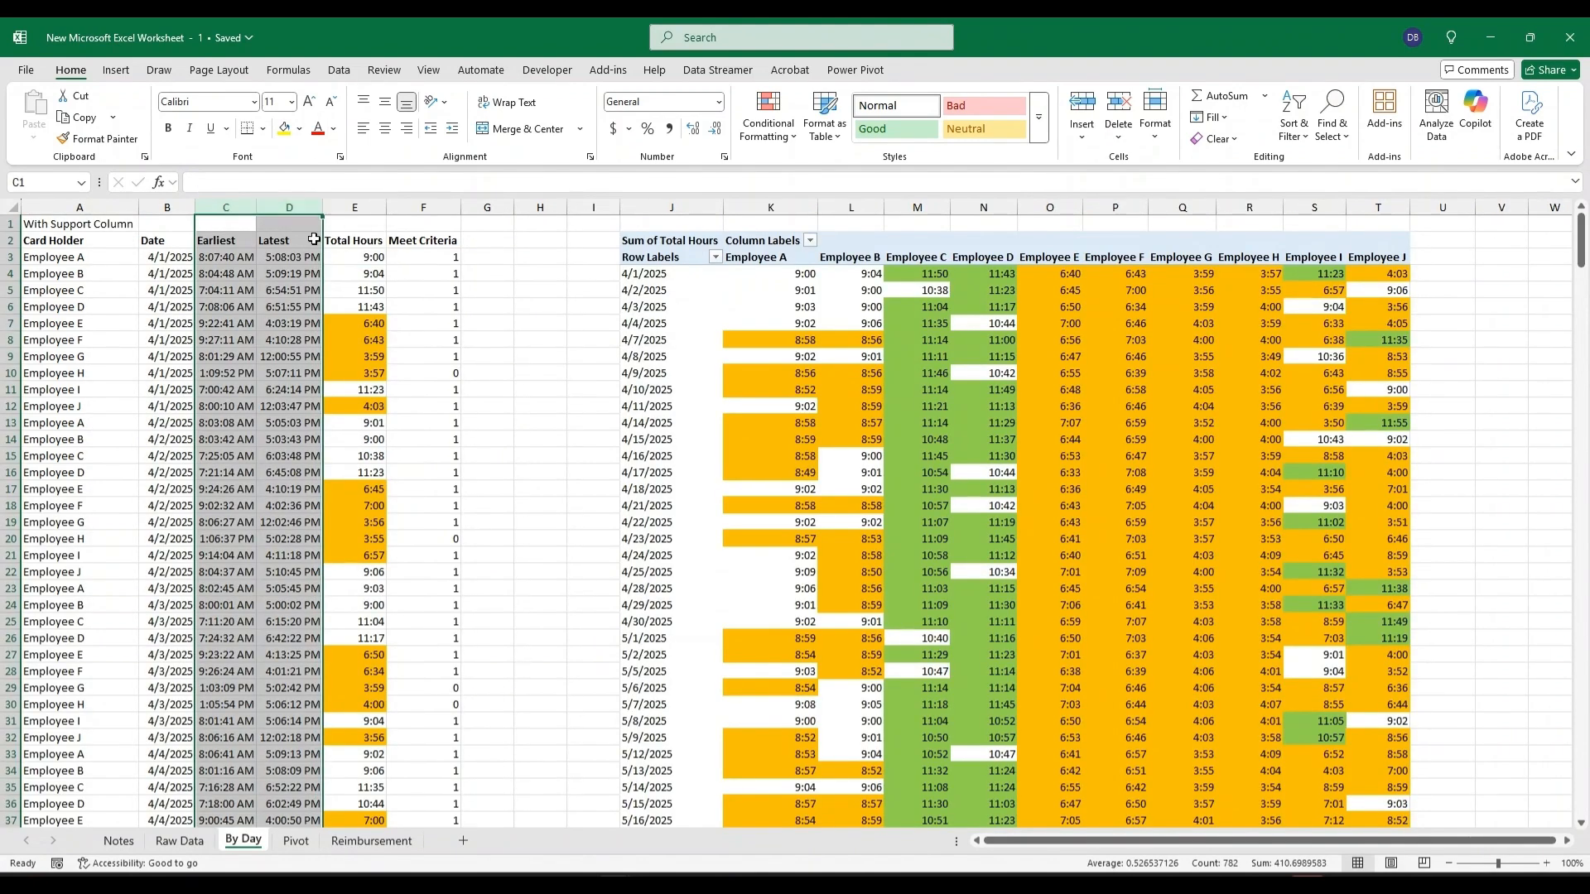
click(371, 840)
Highlight G2 yellow and enter a daily rate of 20 in it.
click(501, 241)
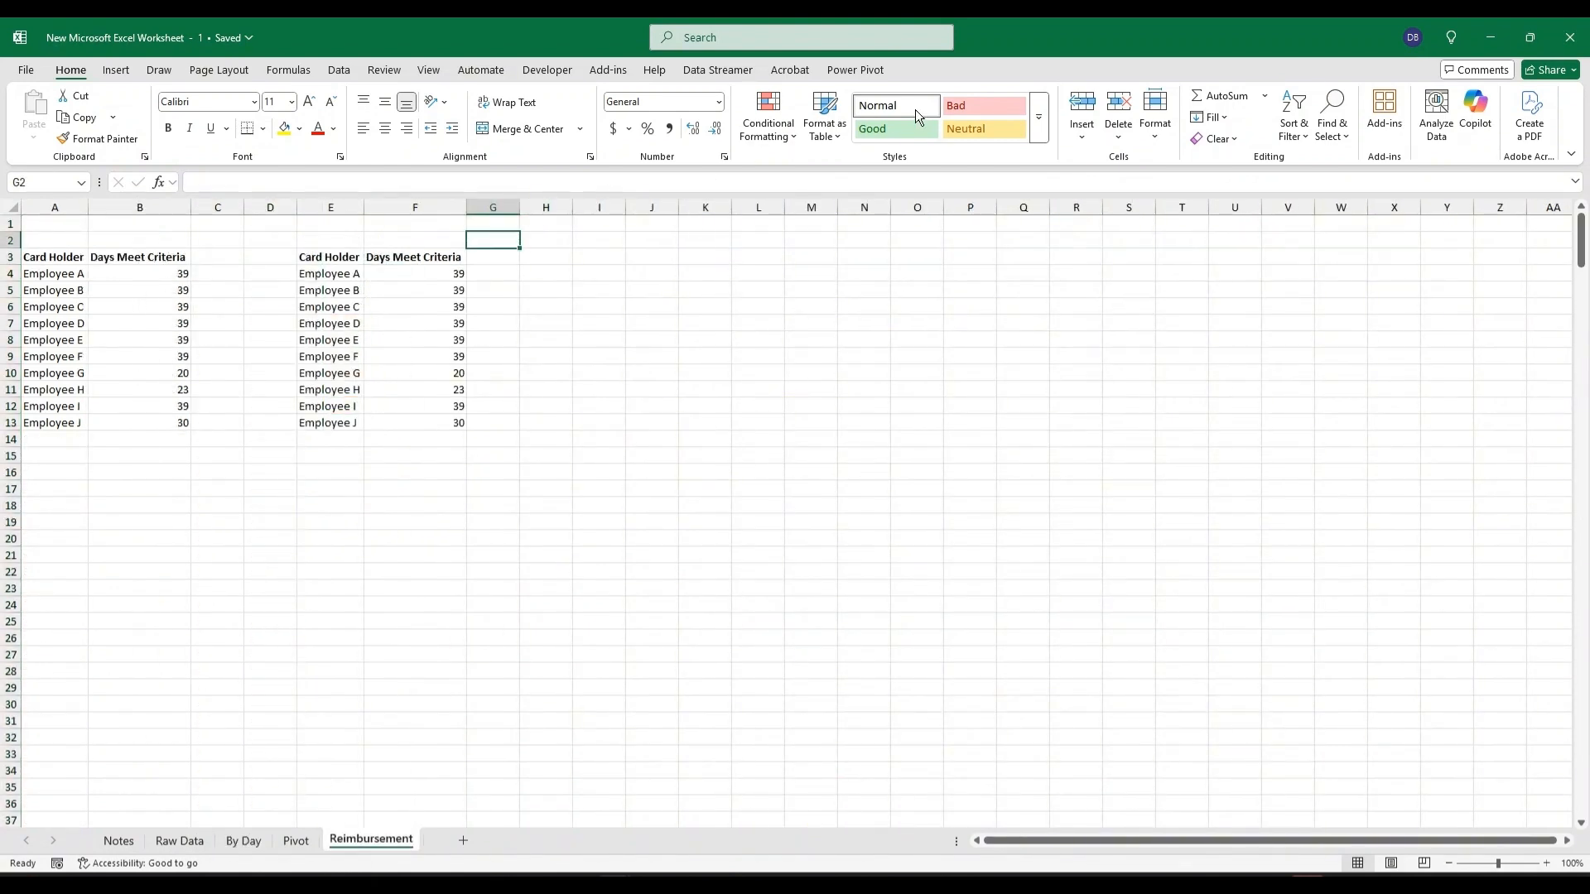
key(F4)
text(20)
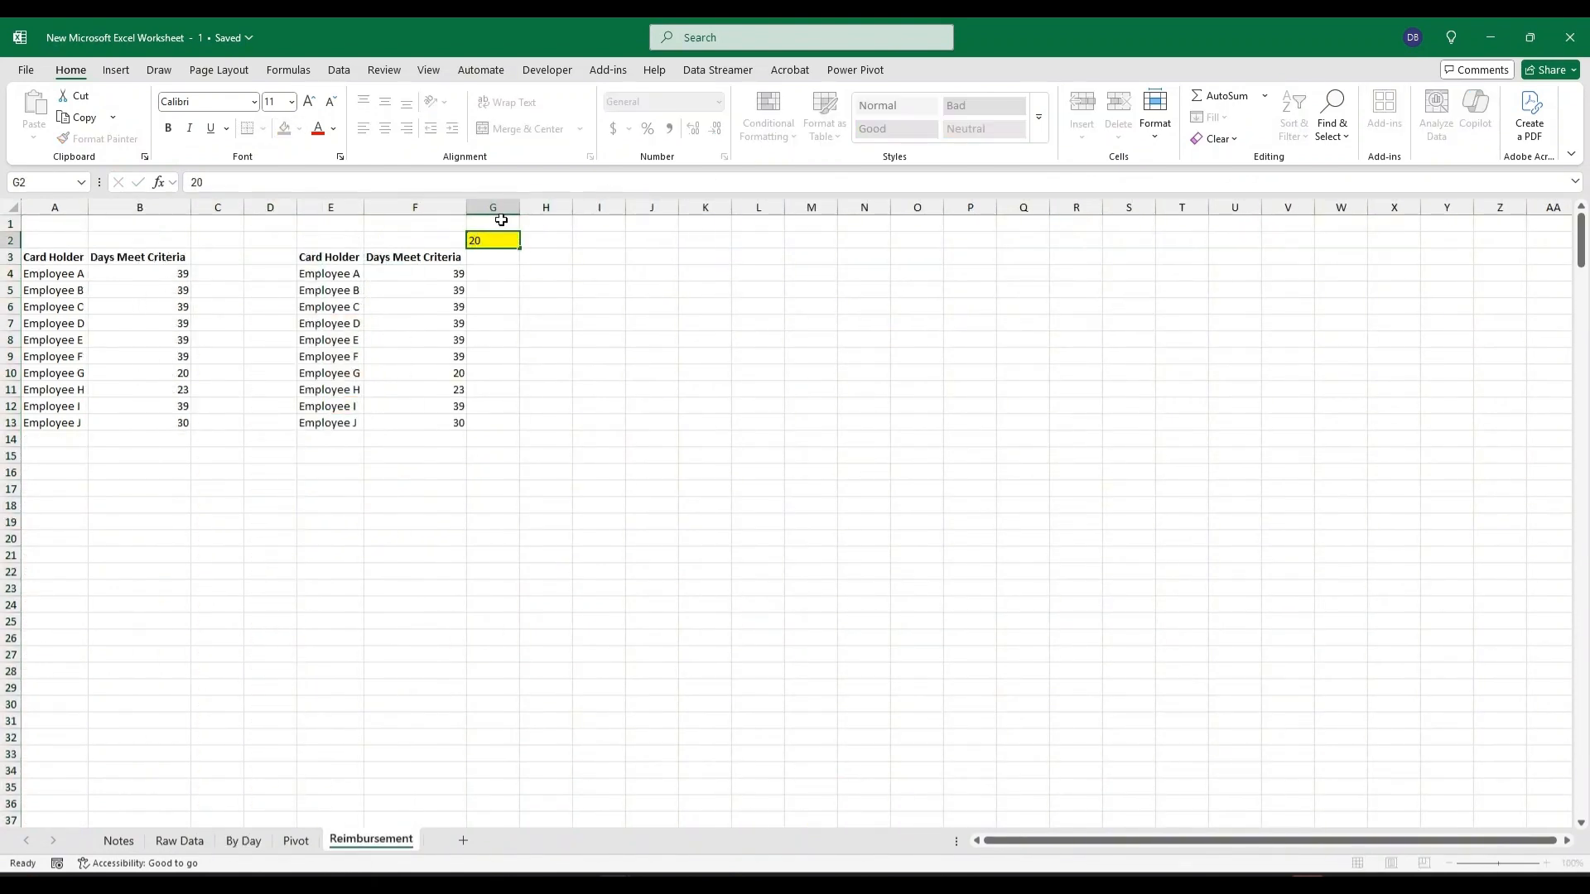
key(Return)
In G4 multiply F4 by the absolute rate $G$2 and fill the formula down to G13.
click(497, 278)
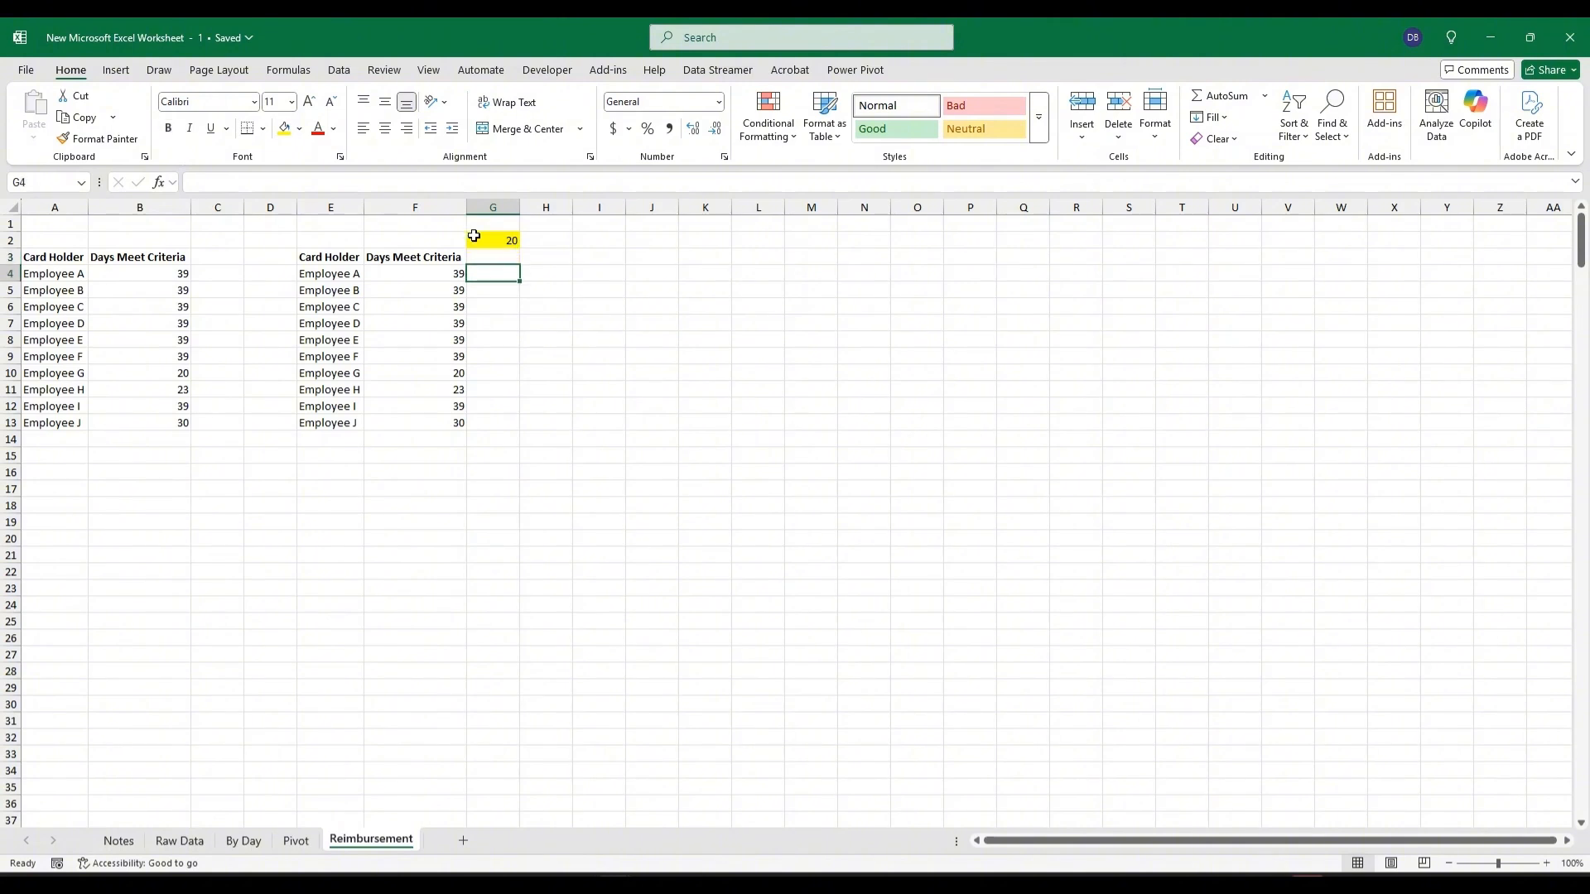
text(+)
click(444, 277)
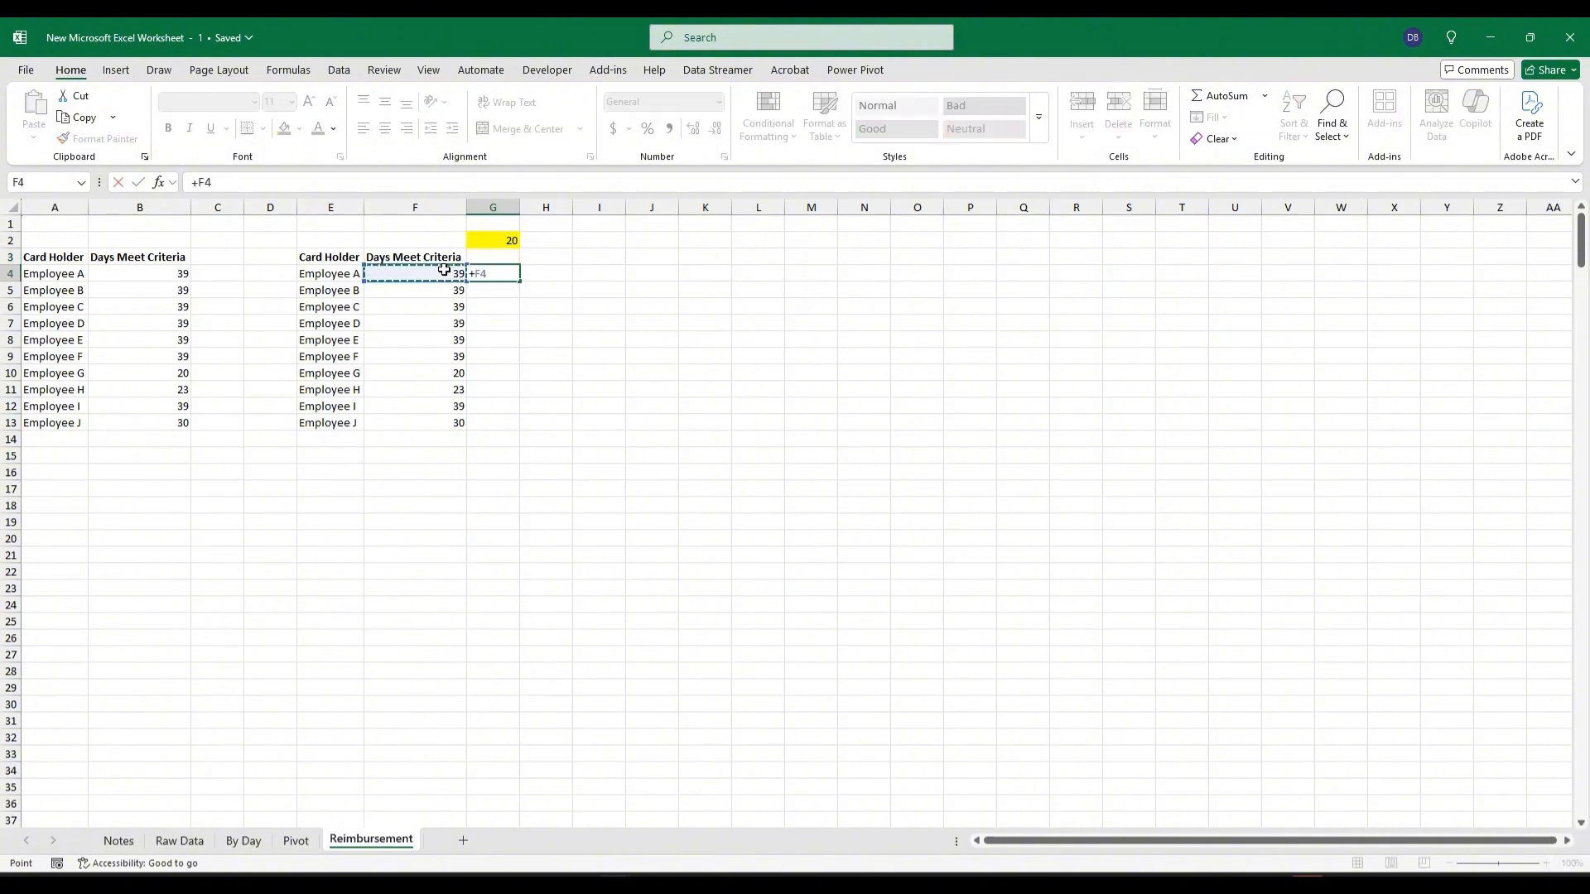
text(*)
click(503, 240)
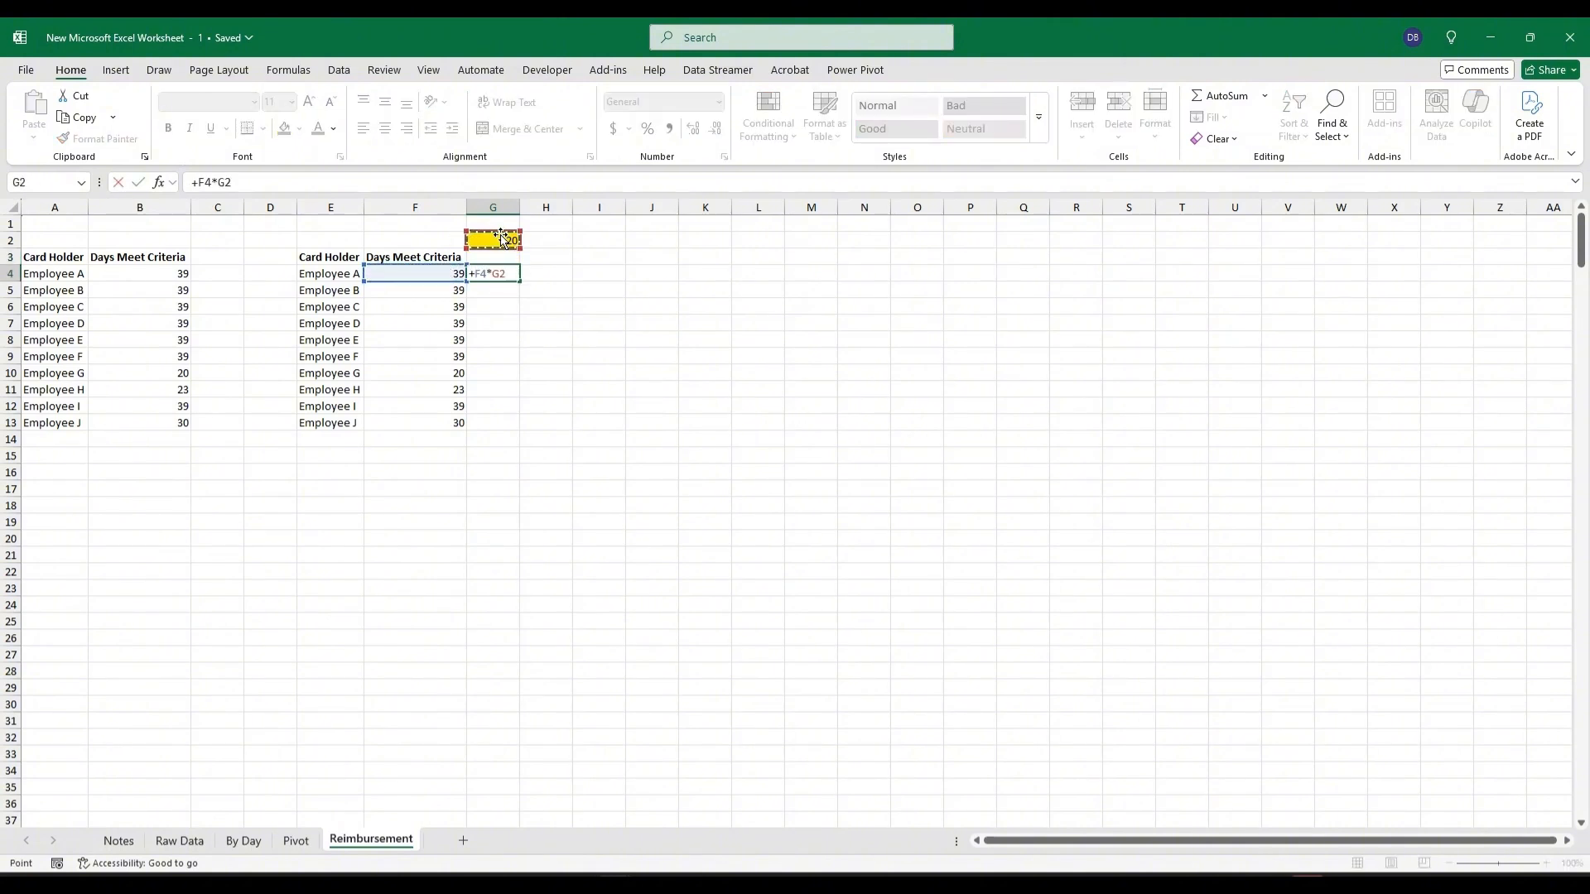
key(F4)
key(Return)
click(505, 273)
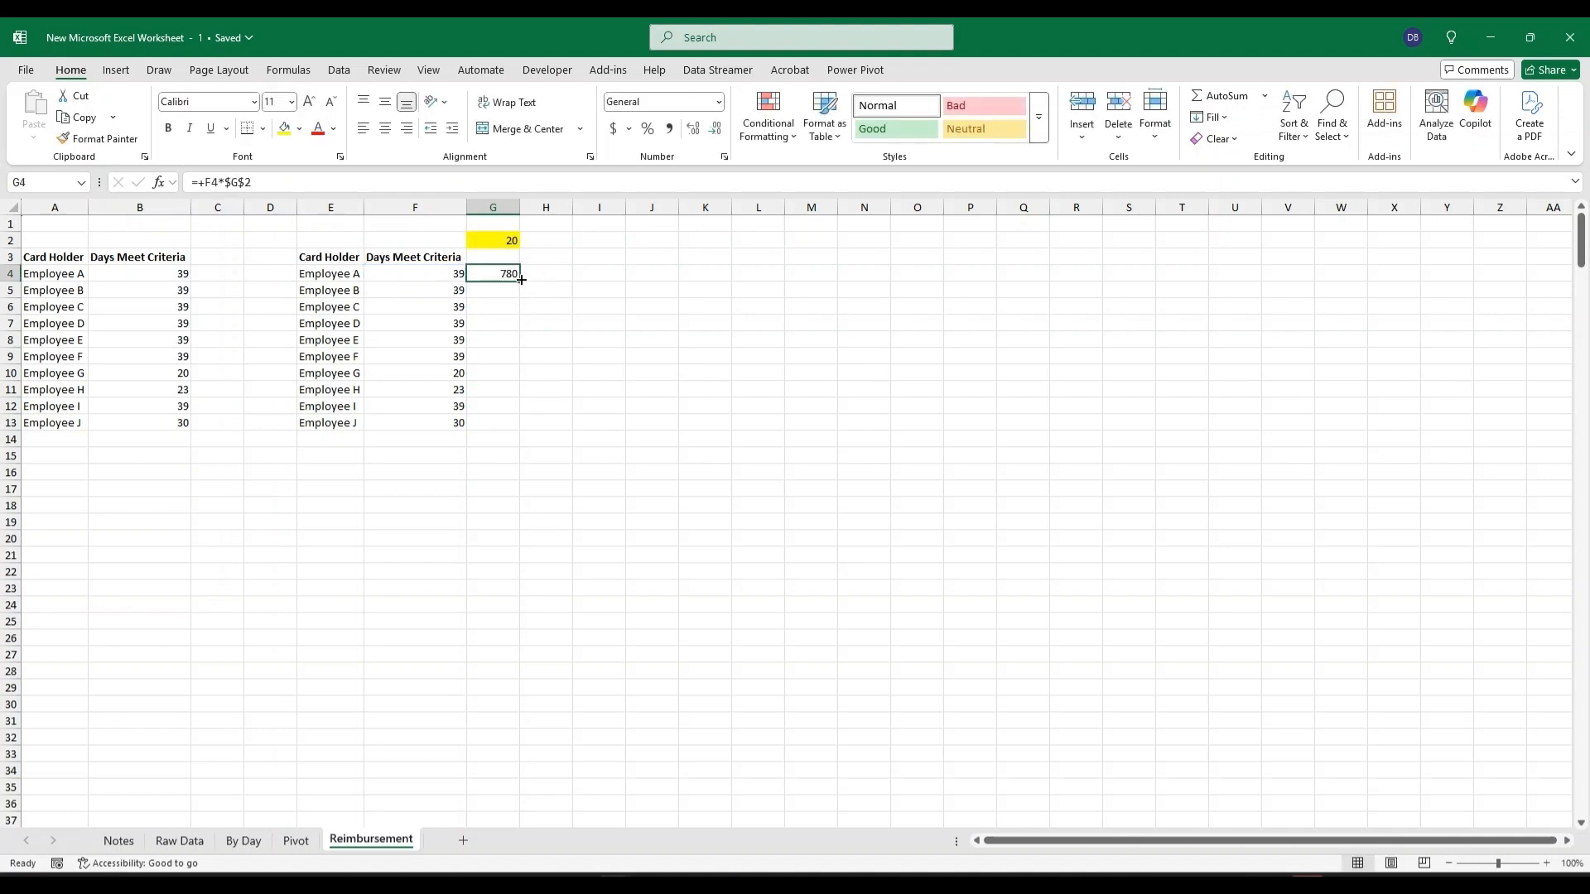
drag(520, 281, 500, 419)
Sum G4:G13 in G15 with AutoSum and label F15 as Total.
click(500, 452)
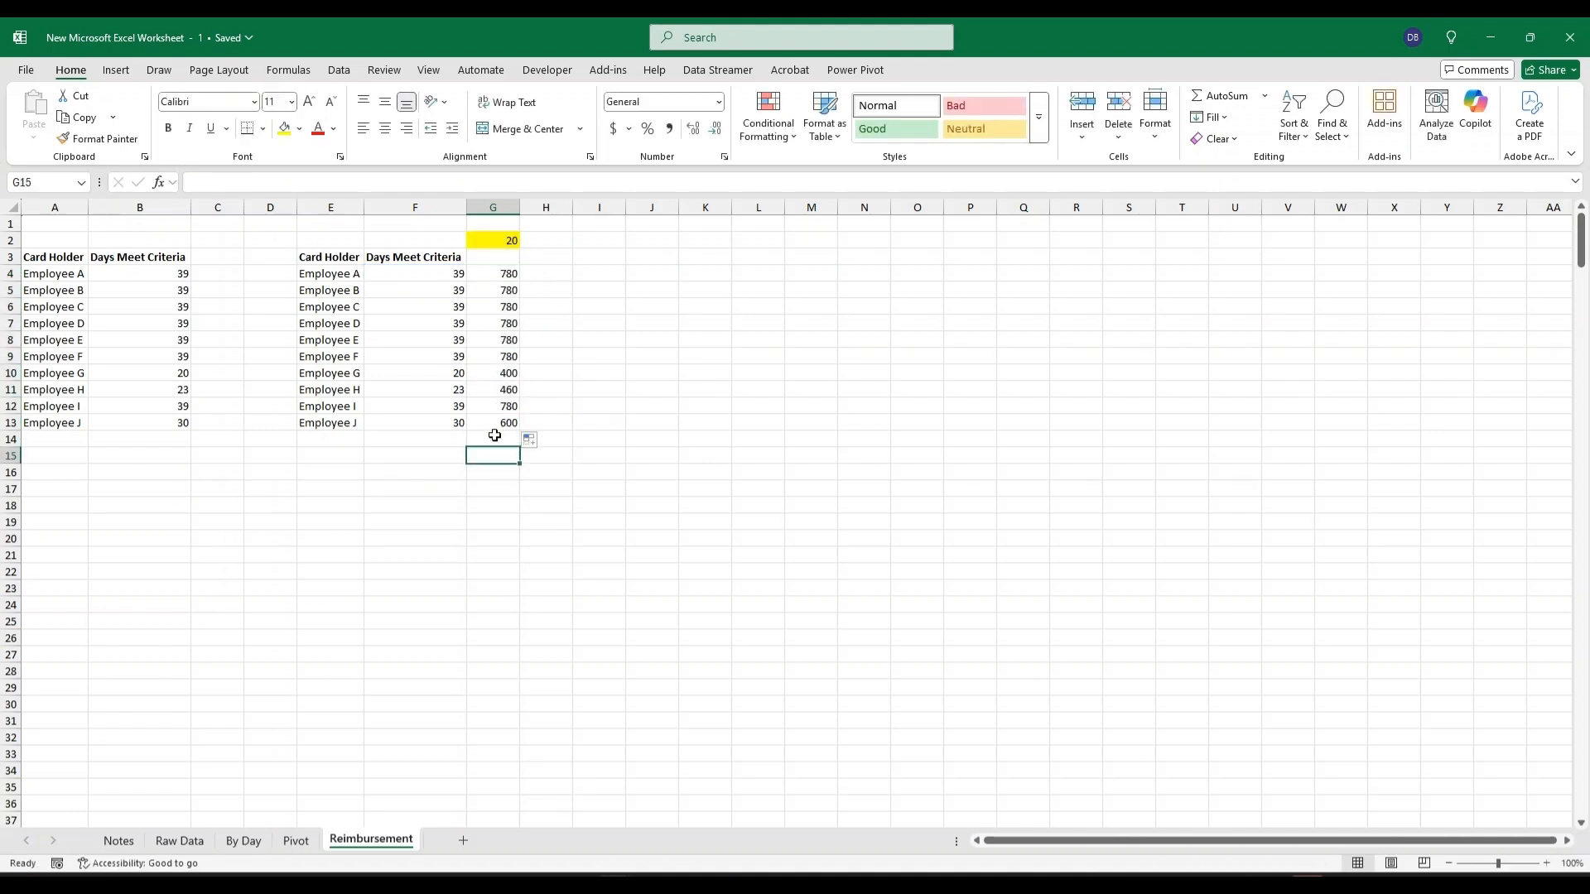
key(alt+equal)
key(Return)
click(423, 455)
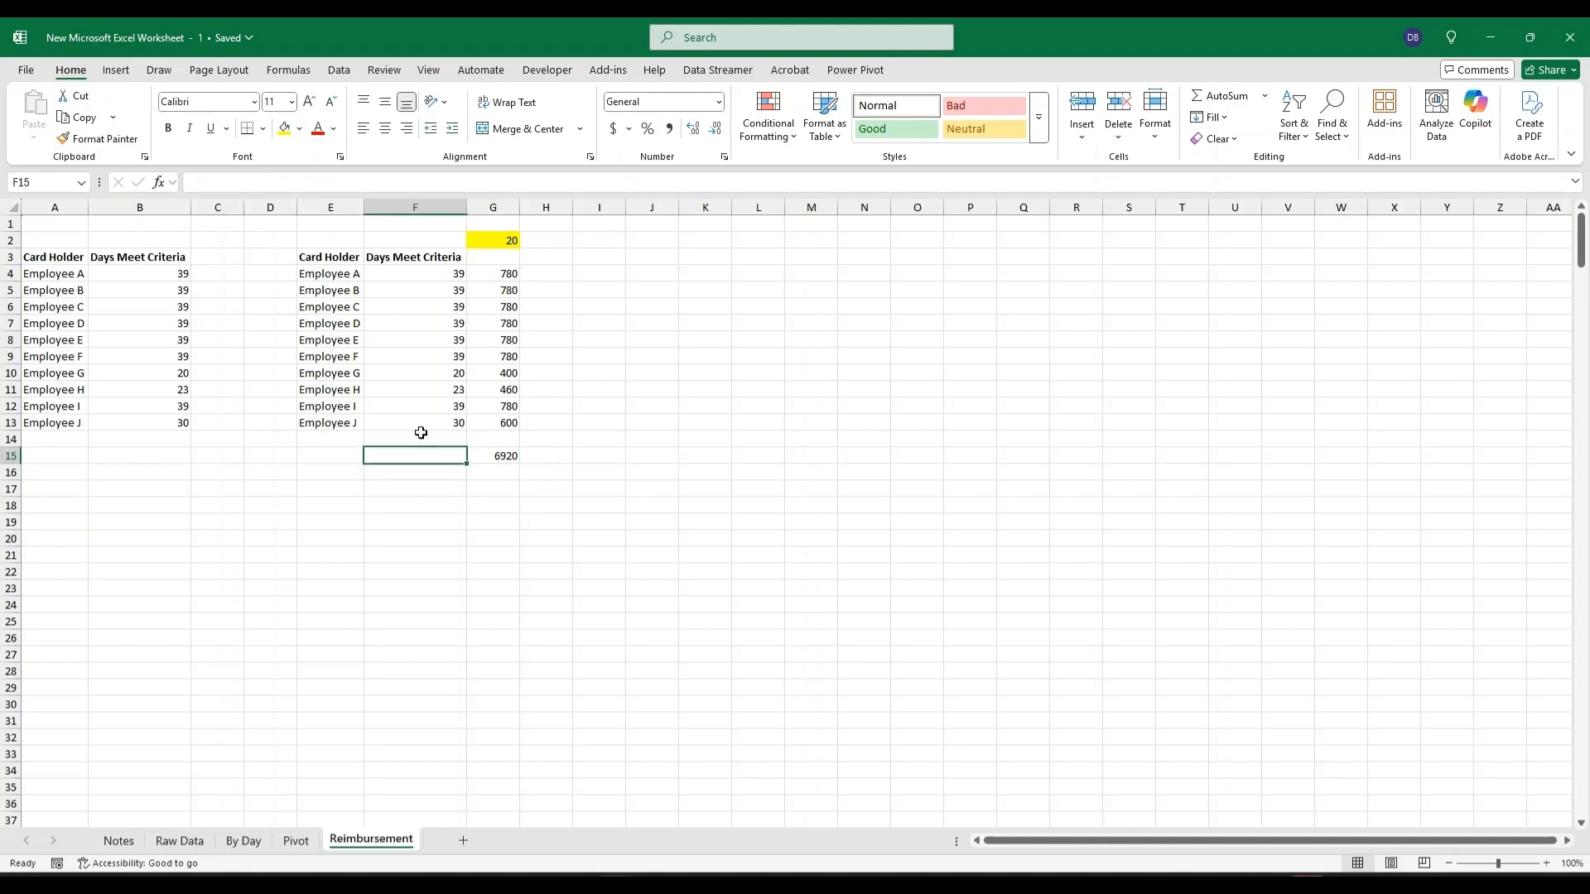
text(Total)
key(Return)
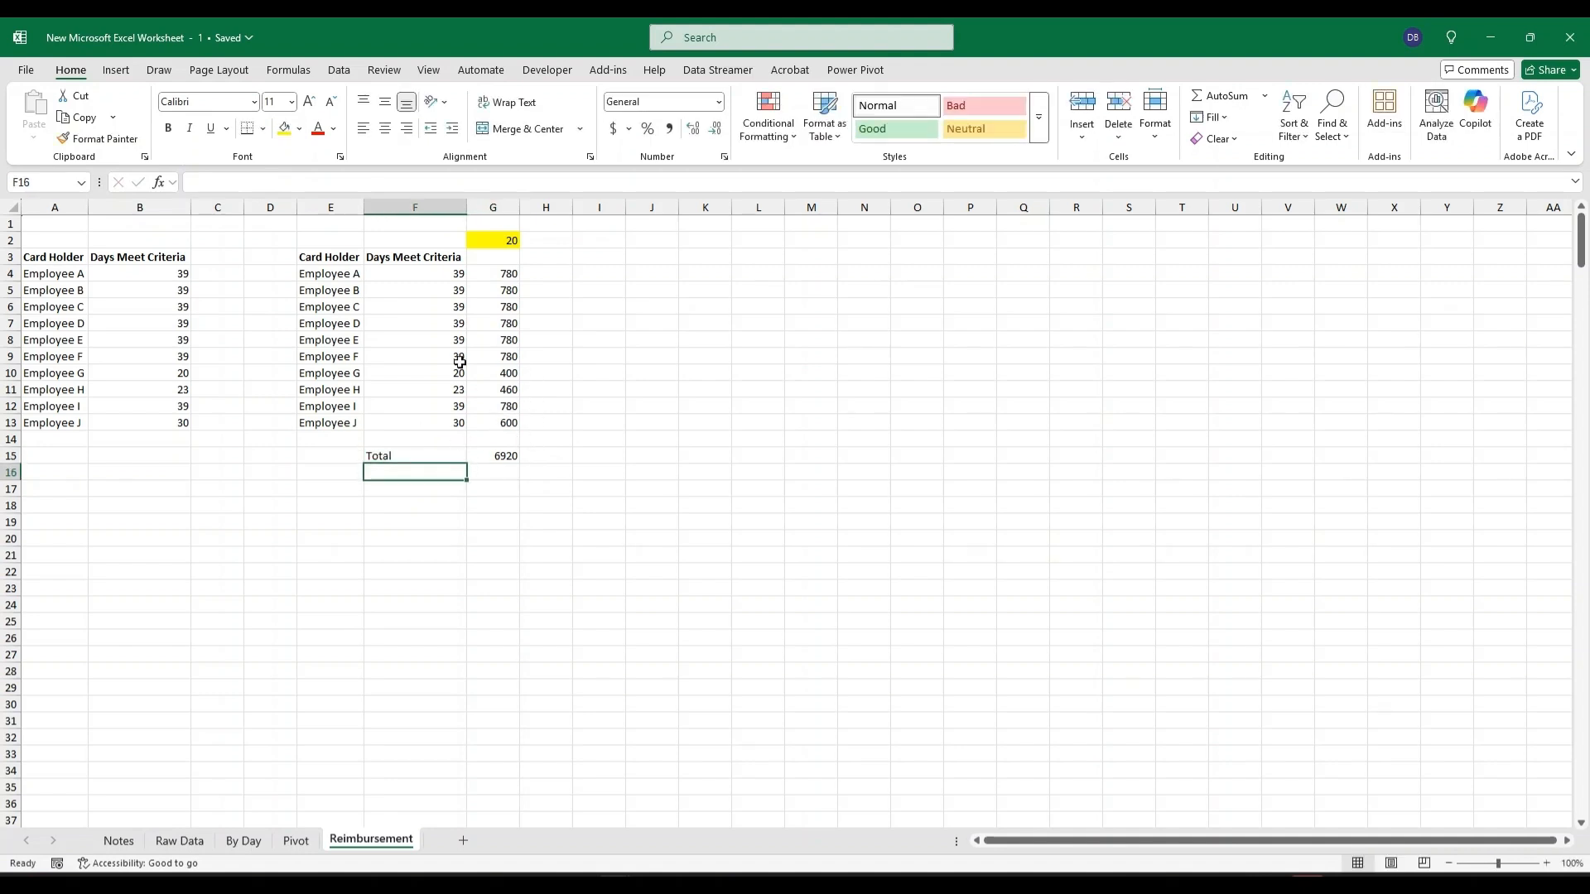
Change the daily rate in G2 to 15.
click(505, 241)
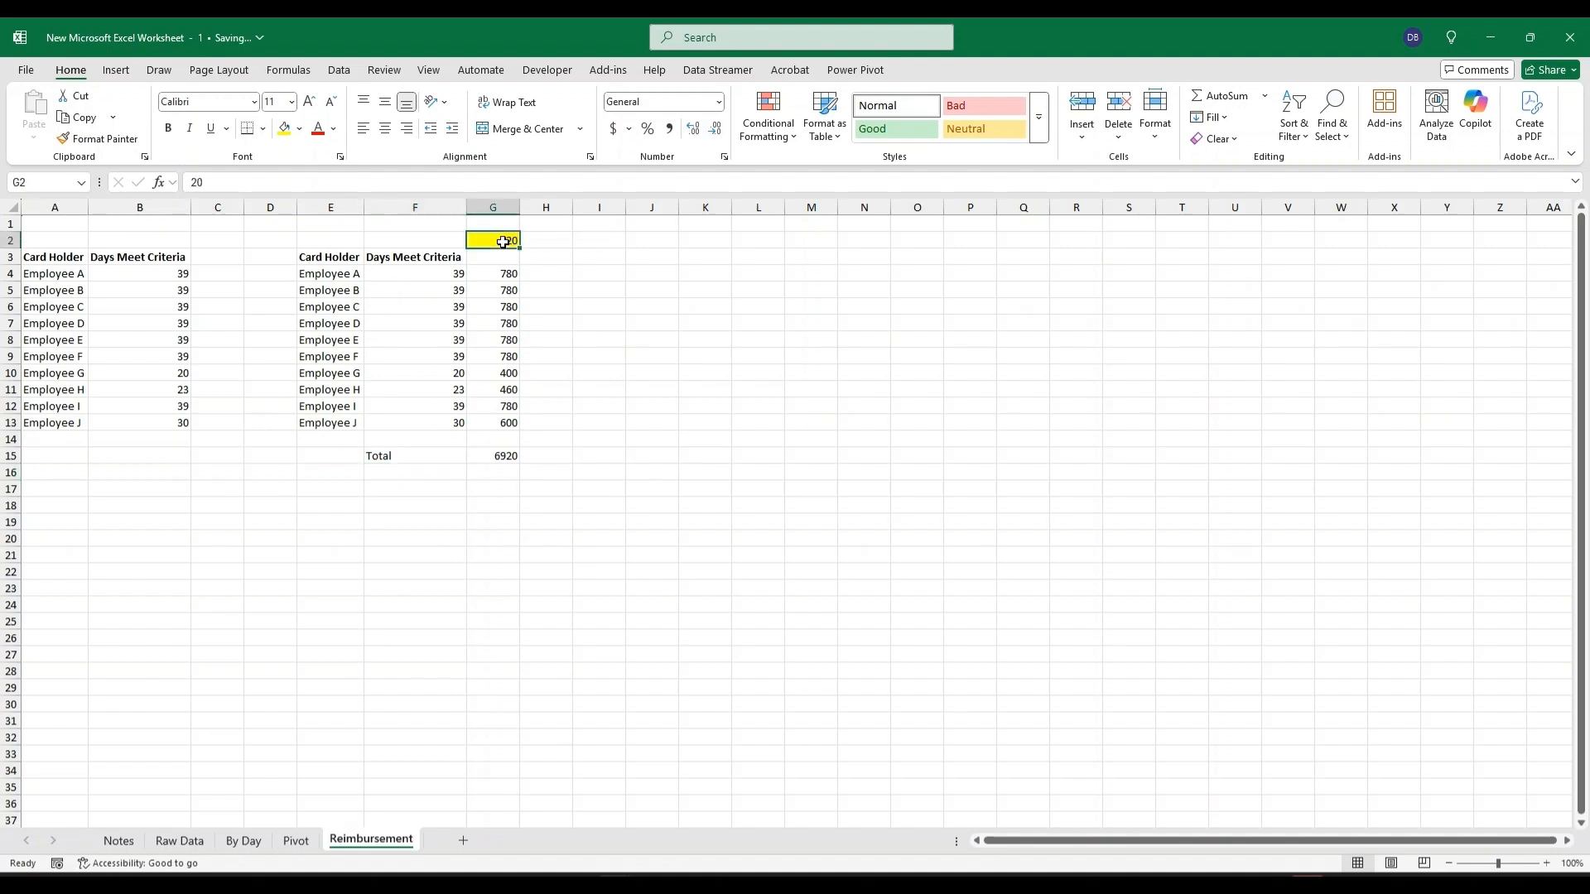
text(15)
key(Return)
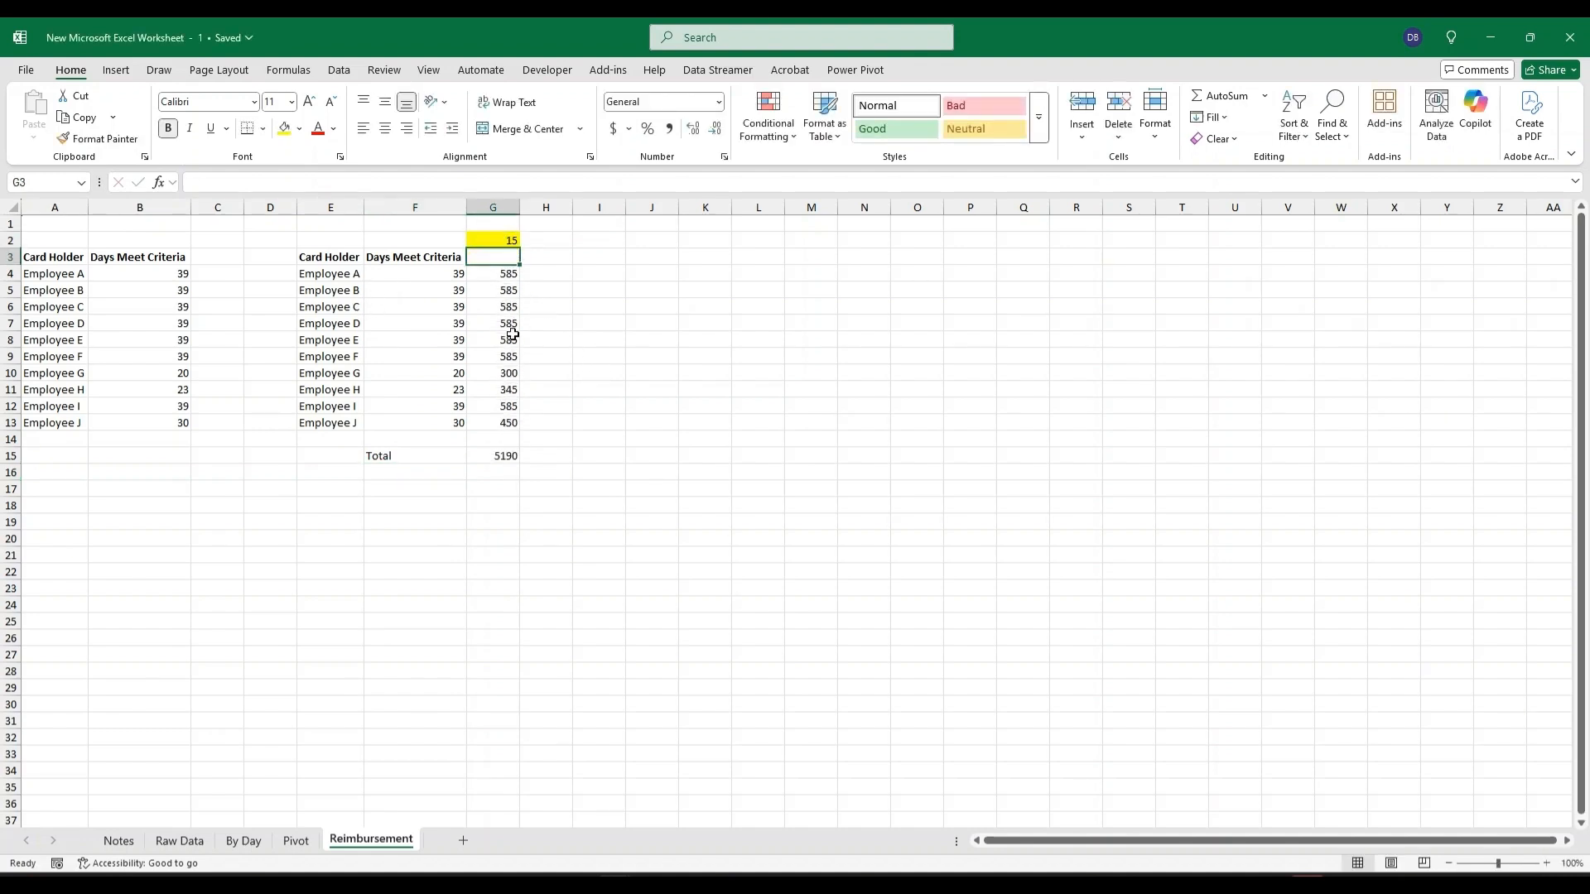
Make the Total row F15:G15 bold.
drag(404, 455, 475, 450)
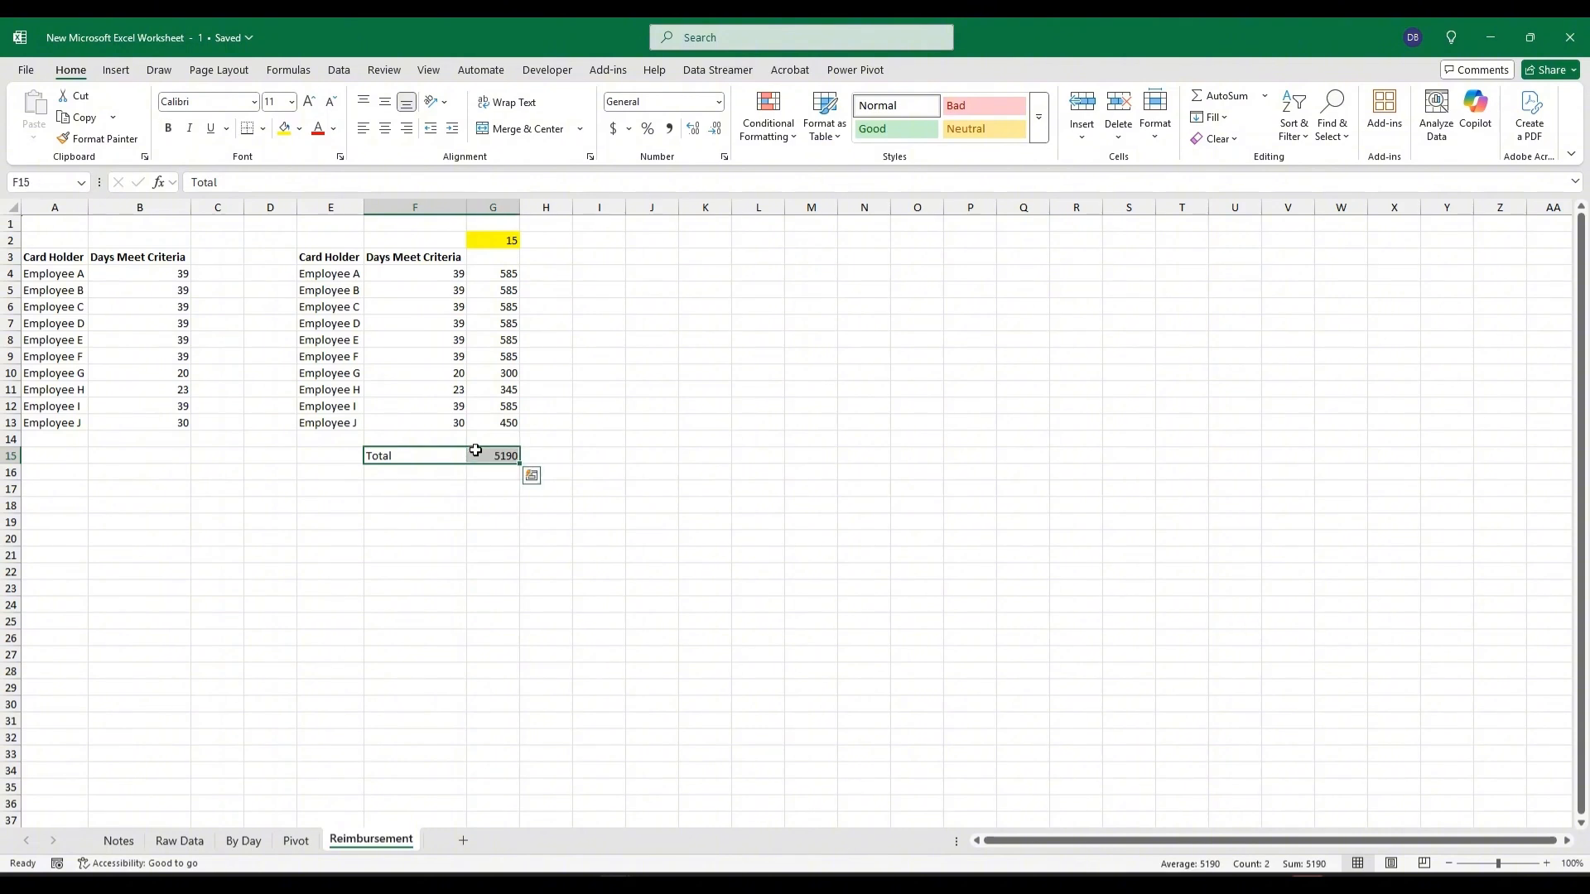
key(ctrl+b)
click(515, 558)
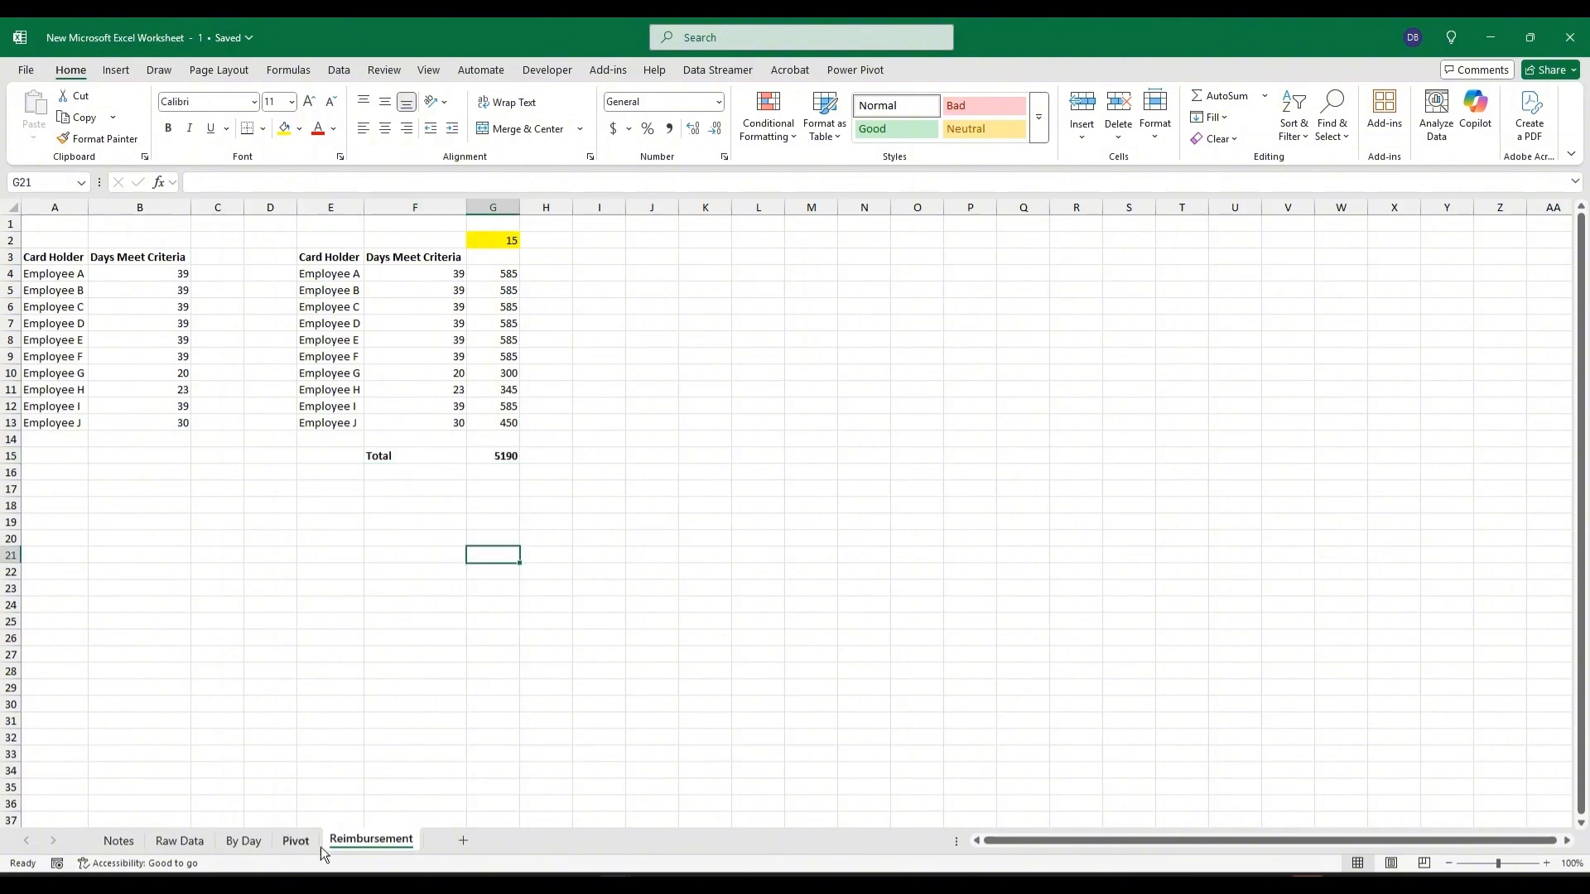